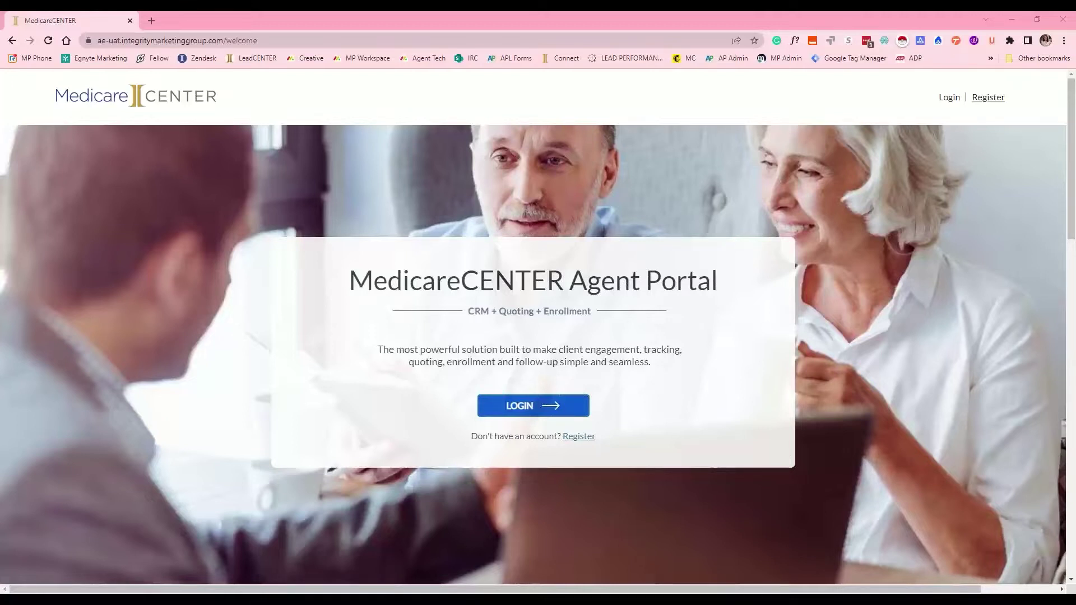
Sign in to the agent portal from the welcome page using the saved NPN and password.
{"action": "left_click", "coordinate": [585, 404]}
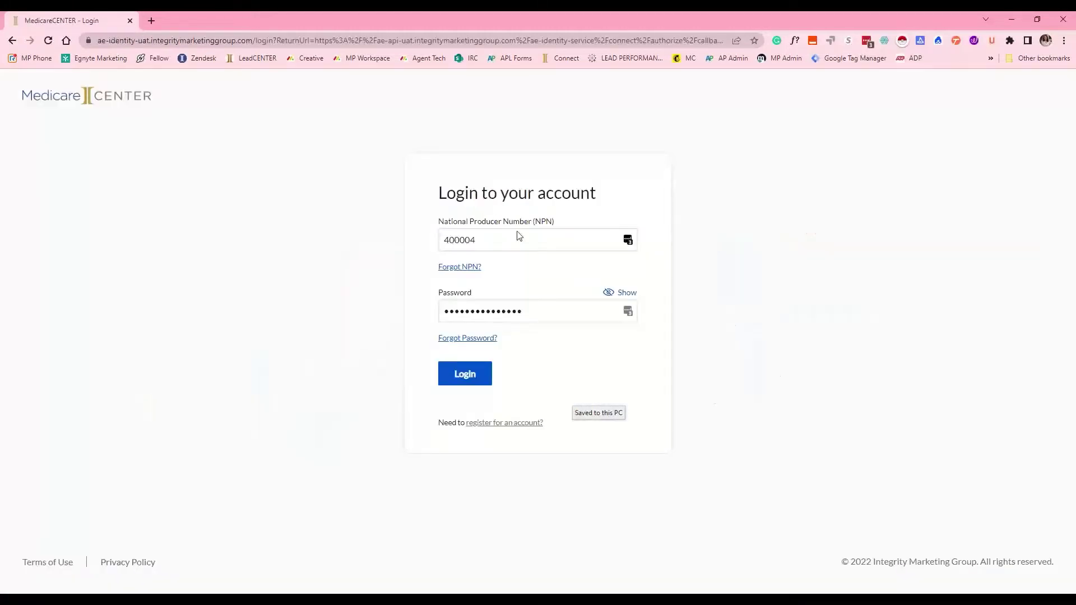
{"action": "left_click", "coordinate": [467, 380]}
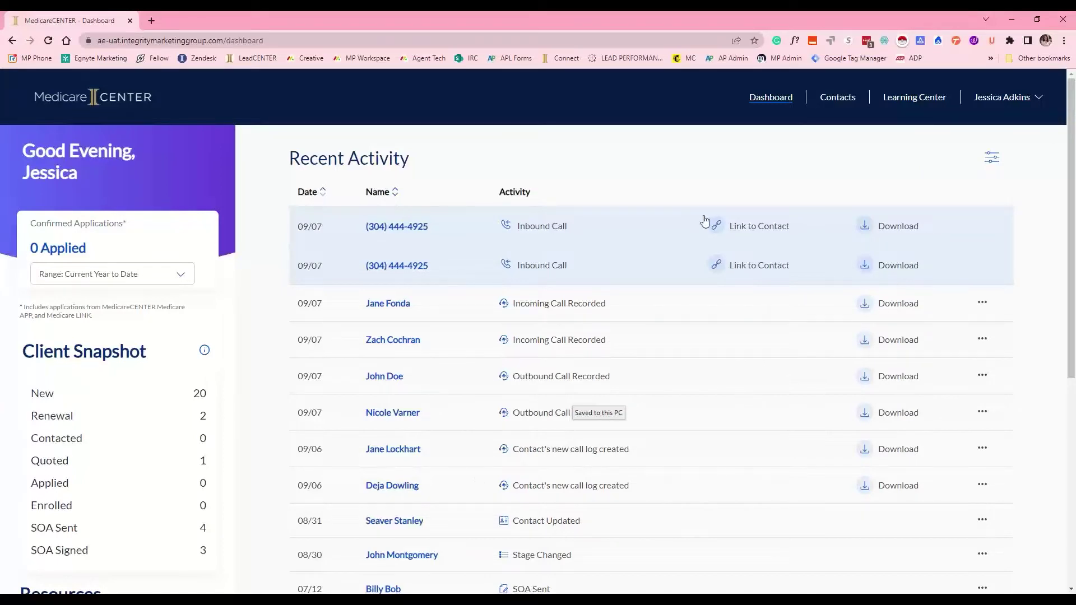
Open the user name dropdown in the top navigation bar.
{"action": "left_click", "coordinate": [1001, 105]}
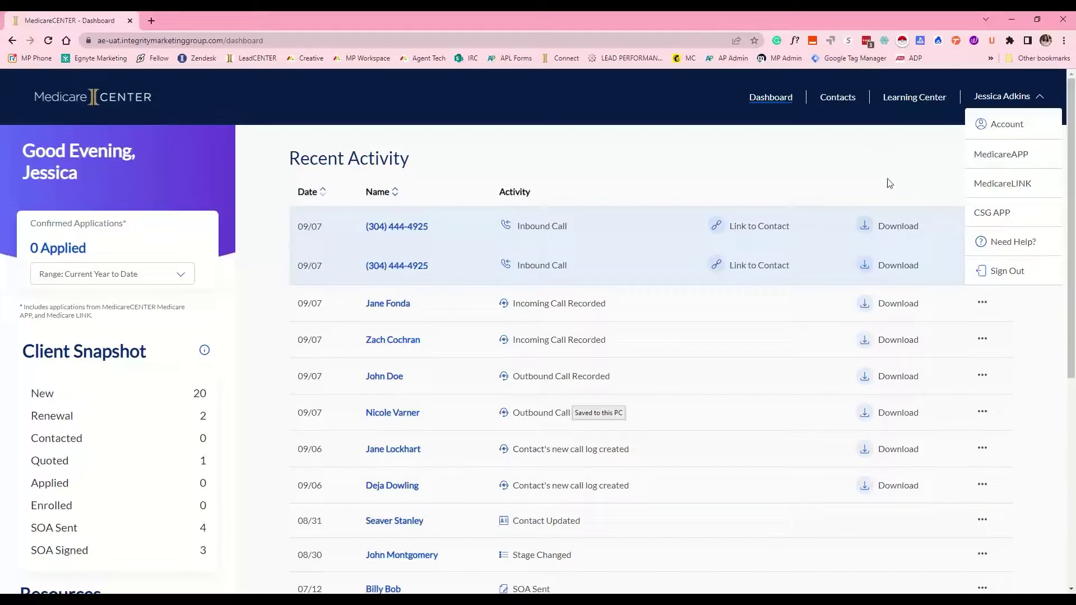
Go to the Account page from the user dropdown.
{"action": "left_click", "coordinate": [1015, 102]}
{"action": "left_click", "coordinate": [1014, 102]}
{"action": "left_click", "coordinate": [995, 129]}
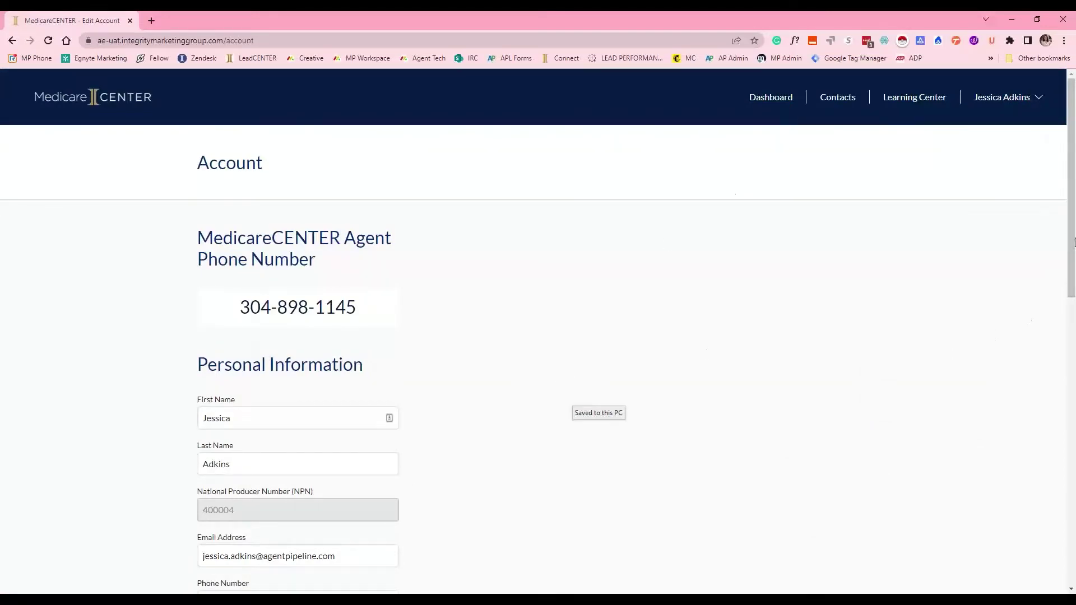
Scroll down to the Phone Number field and select its current value.
{"action": "scroll", "coordinate": [1071, 280], "scroll_direction": "down", "scroll_amount": 2}
{"action": "scroll", "coordinate": [322, 440], "scroll_direction": "down", "scroll_amount": 1}
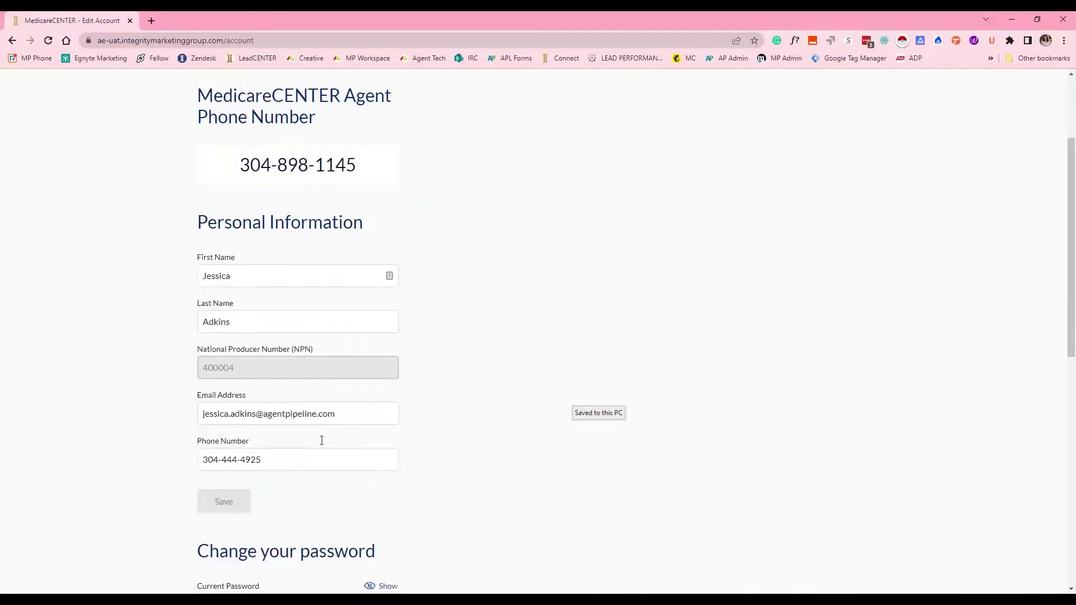
{"action": "left_click_drag", "start_coordinate": [283, 461], "coordinate": [203, 461]}
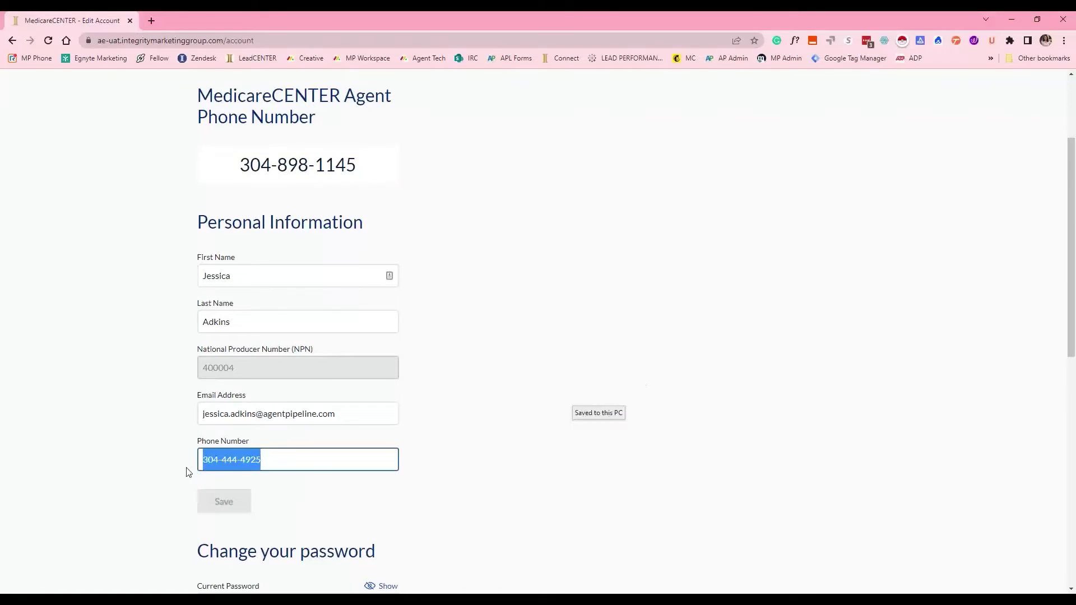
{"action": "left_click", "coordinate": [587, 413]}
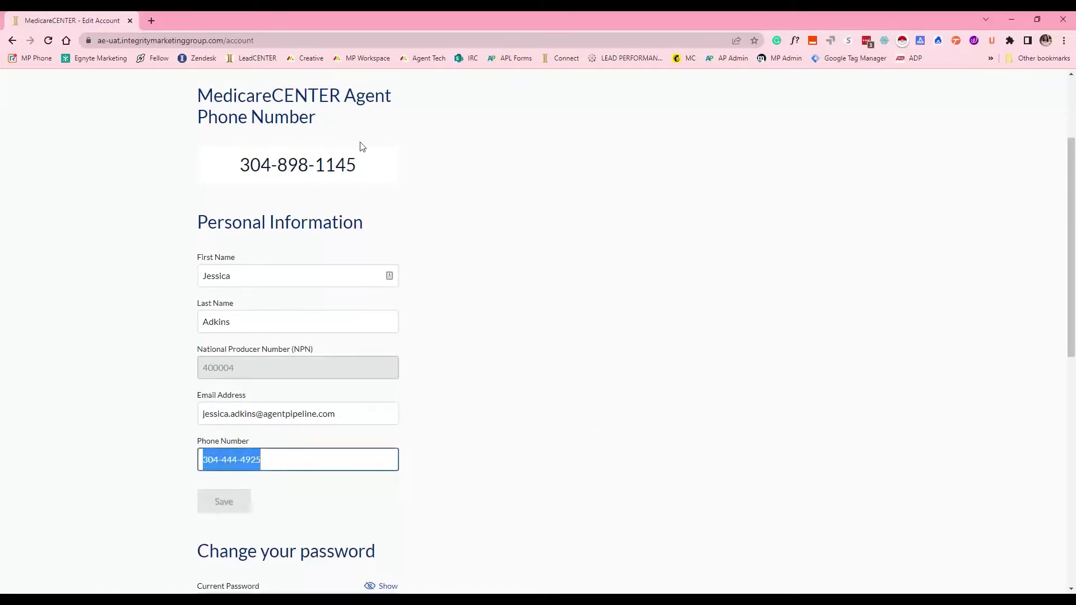
{"action": "left_click", "coordinate": [314, 464]}
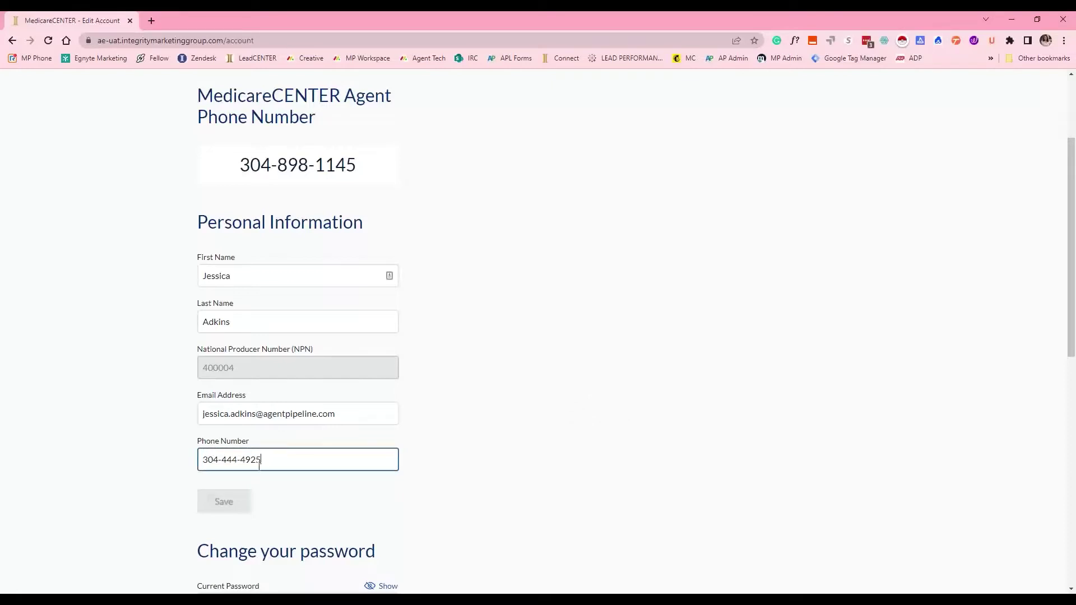
{"action": "left_click_drag", "start_coordinate": [276, 459], "coordinate": [173, 477]}
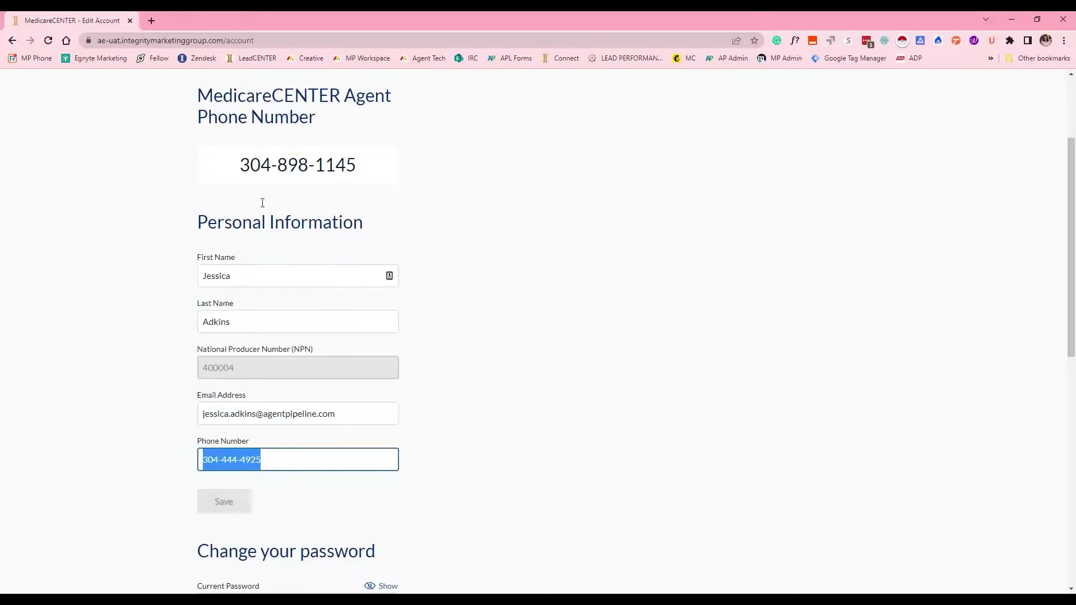
Replace the seven digits after the area code in the Phone Number field with a new number.
{"action": "left_click", "coordinate": [272, 163]}
{"action": "left_click_drag", "start_coordinate": [271, 163], "coordinate": [241, 158]}
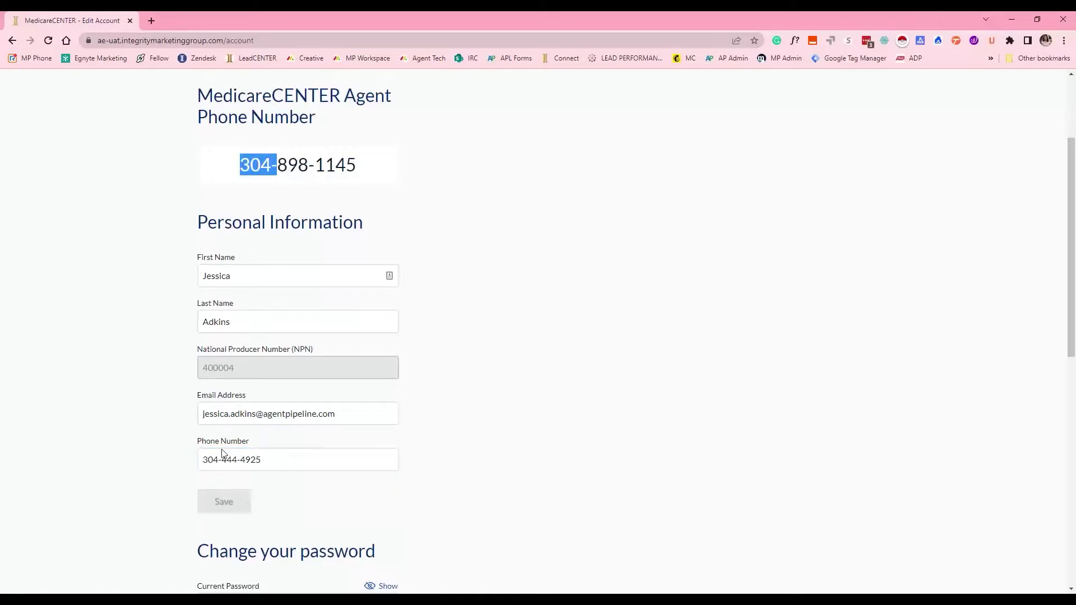
{"action": "left_click_drag", "start_coordinate": [218, 459], "coordinate": [204, 459]}
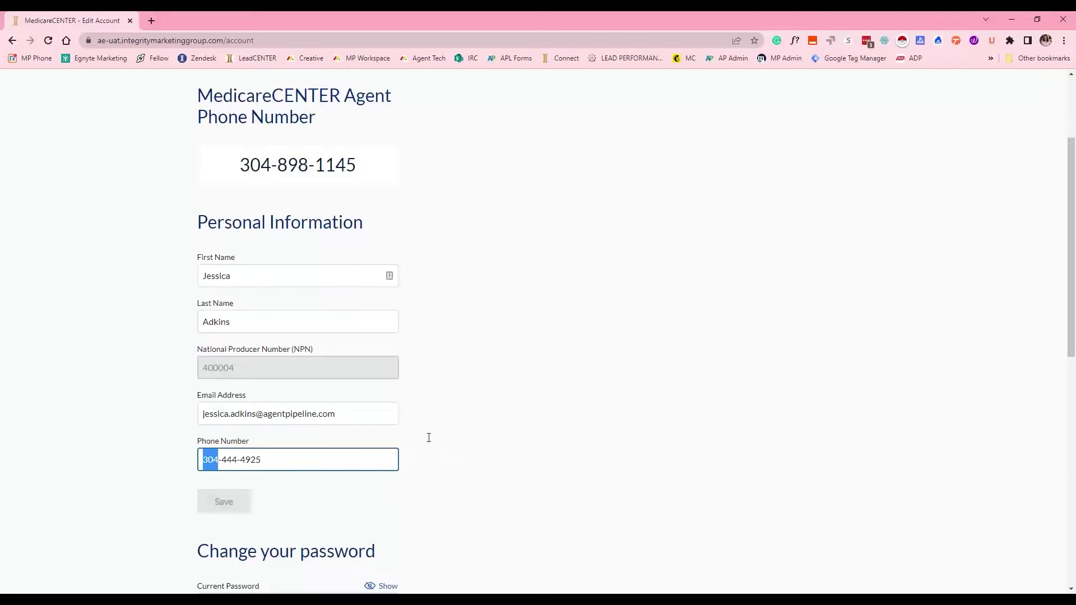
{"action": "left_click", "coordinate": [294, 460]}
{"action": "left_click_drag", "start_coordinate": [275, 453], "coordinate": [222, 460]}
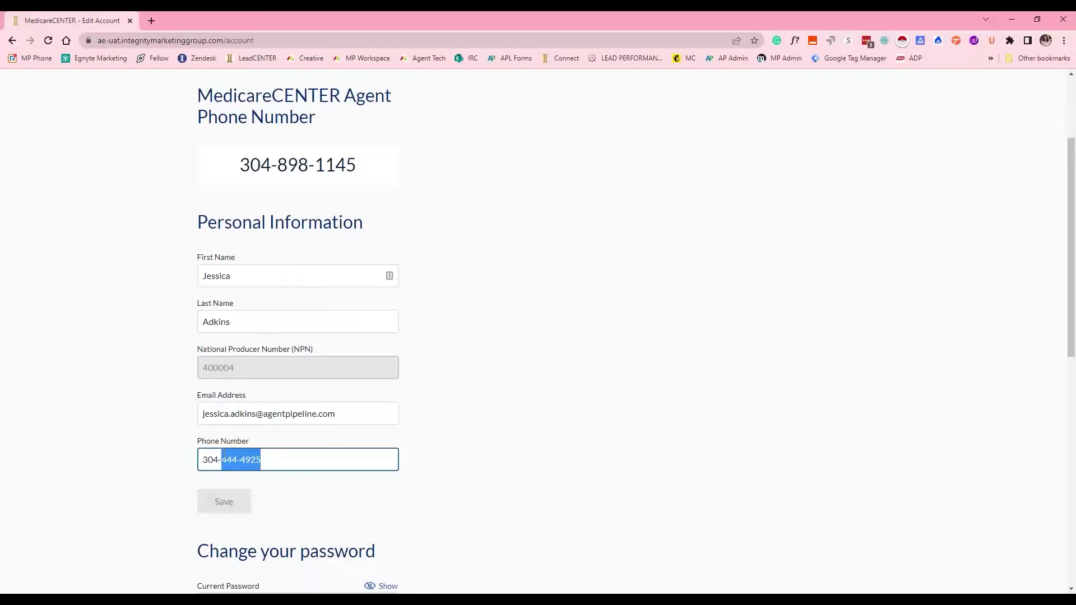
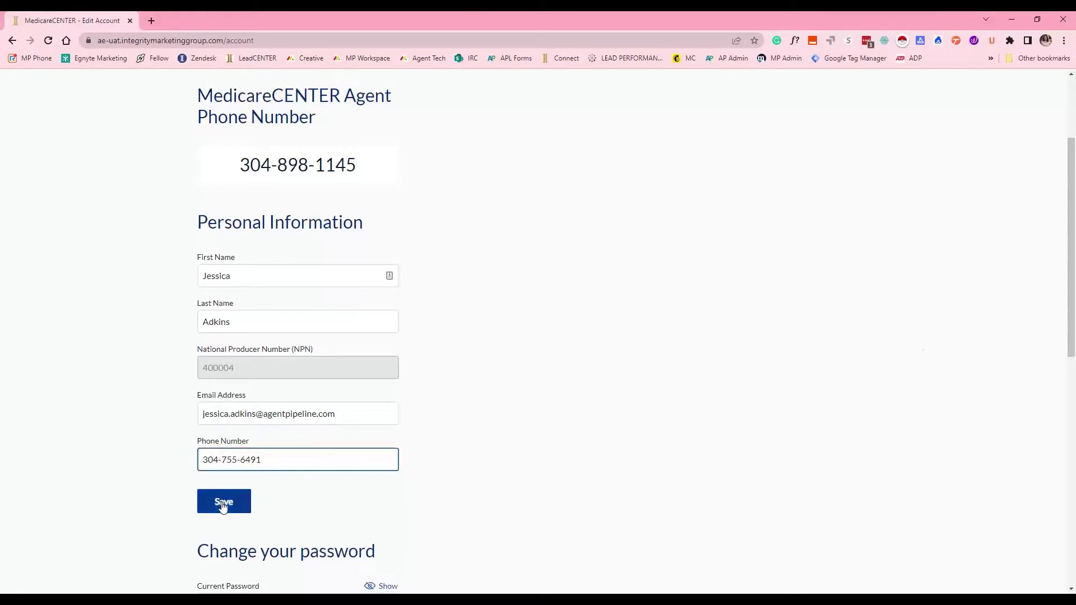
Save the new phone number, check the success banner, and reselect the field's value.
{"action": "left_click", "coordinate": [224, 503]}
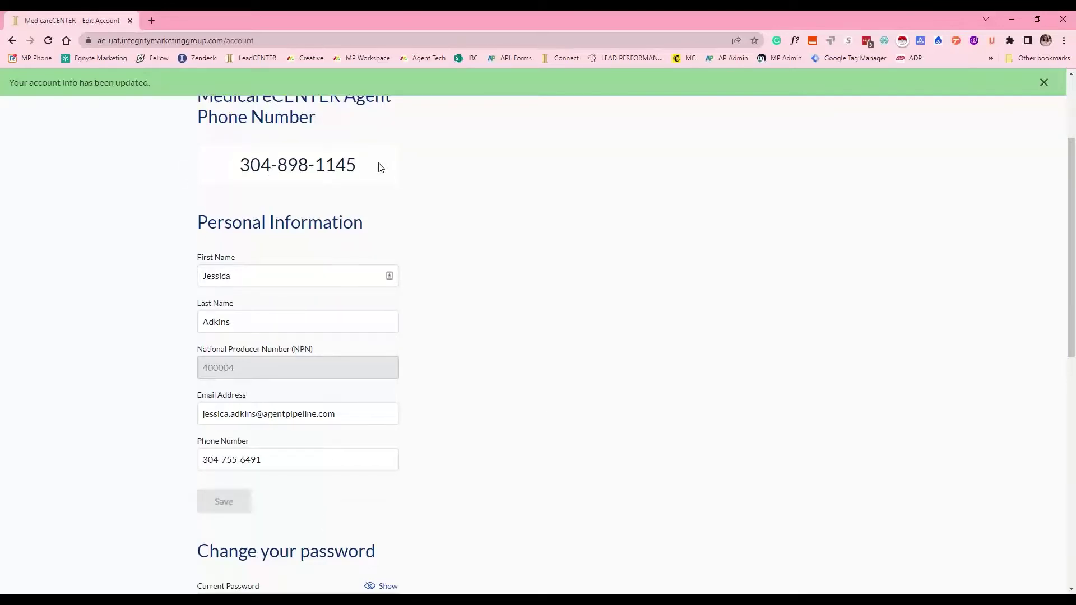
{"action": "left_click_drag", "start_coordinate": [378, 166], "coordinate": [237, 170]}
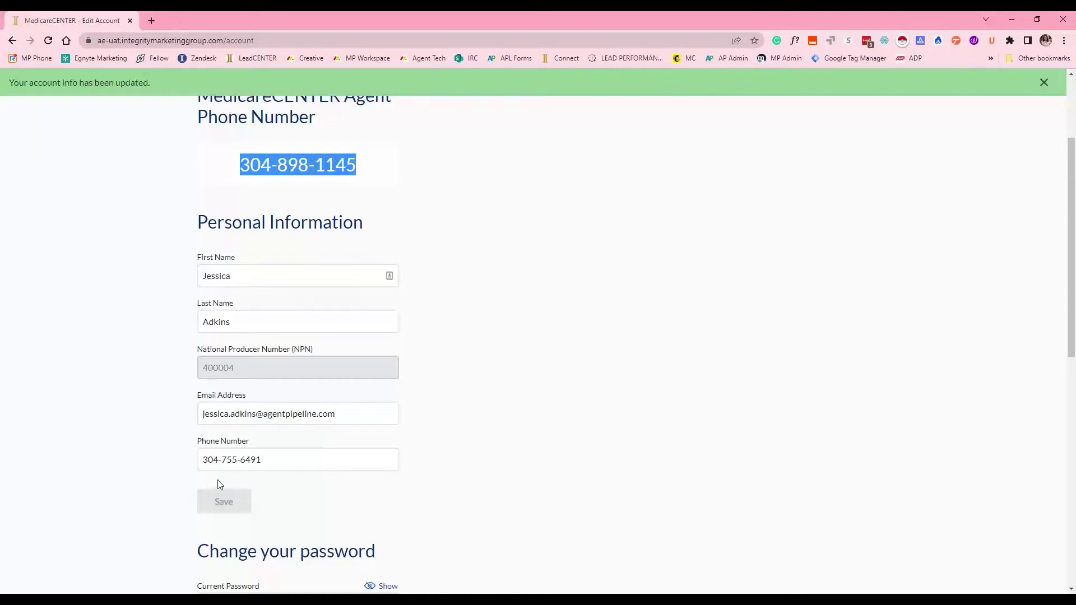
{"action": "left_click_drag", "start_coordinate": [283, 460], "coordinate": [177, 469]}
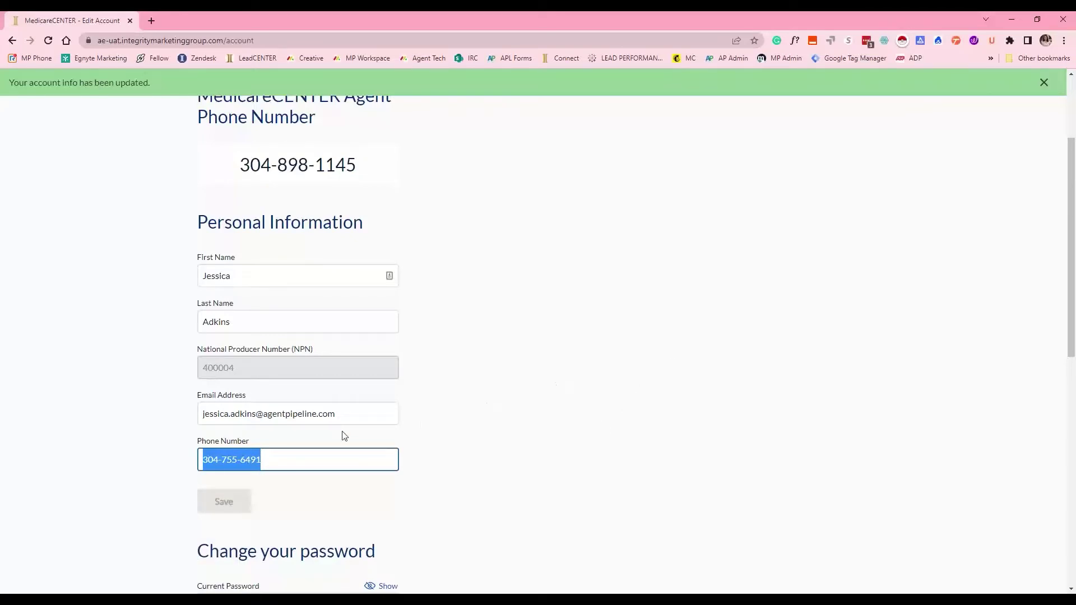
Retype and save the original phone number, then enter a different number in the field.
{"action": "left_click_drag", "start_coordinate": [292, 461], "coordinate": [188, 471]}
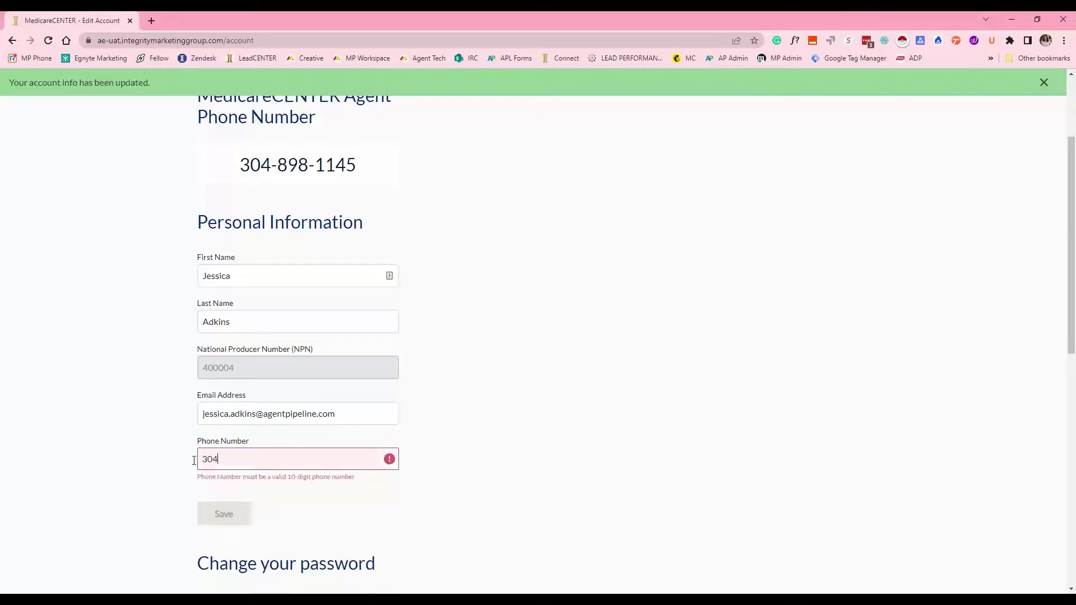
{"action": "left_click", "coordinate": [224, 501]}
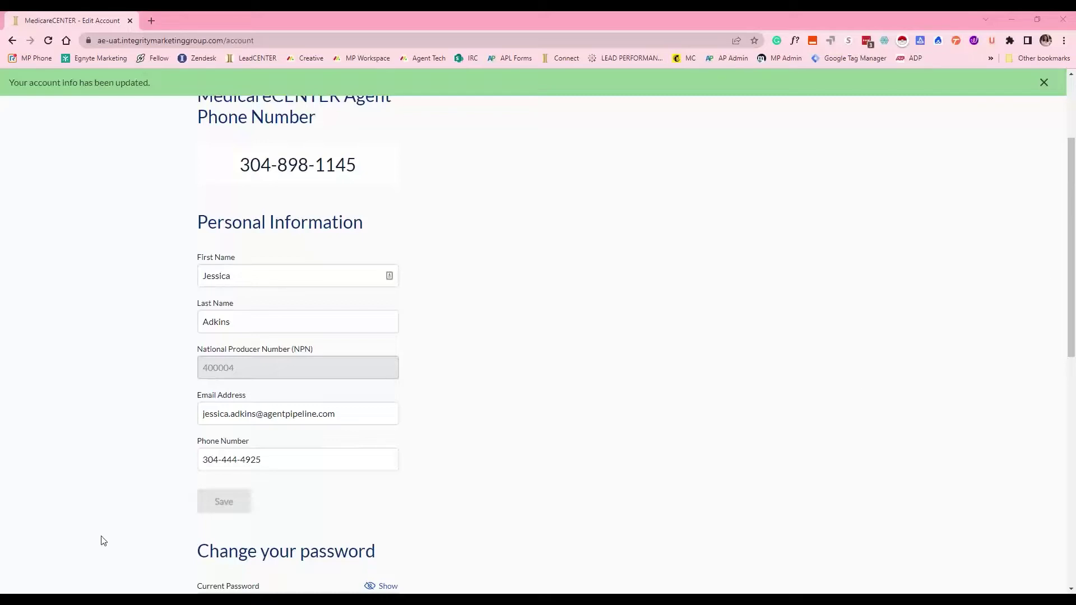
{"action": "left_click_drag", "start_coordinate": [274, 462], "coordinate": [123, 490]}
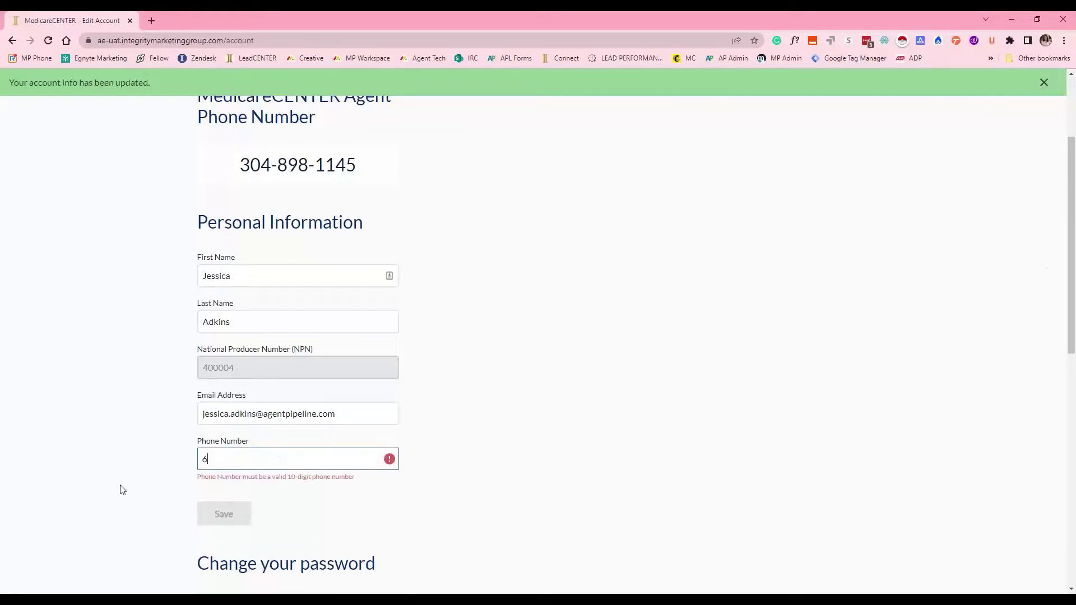
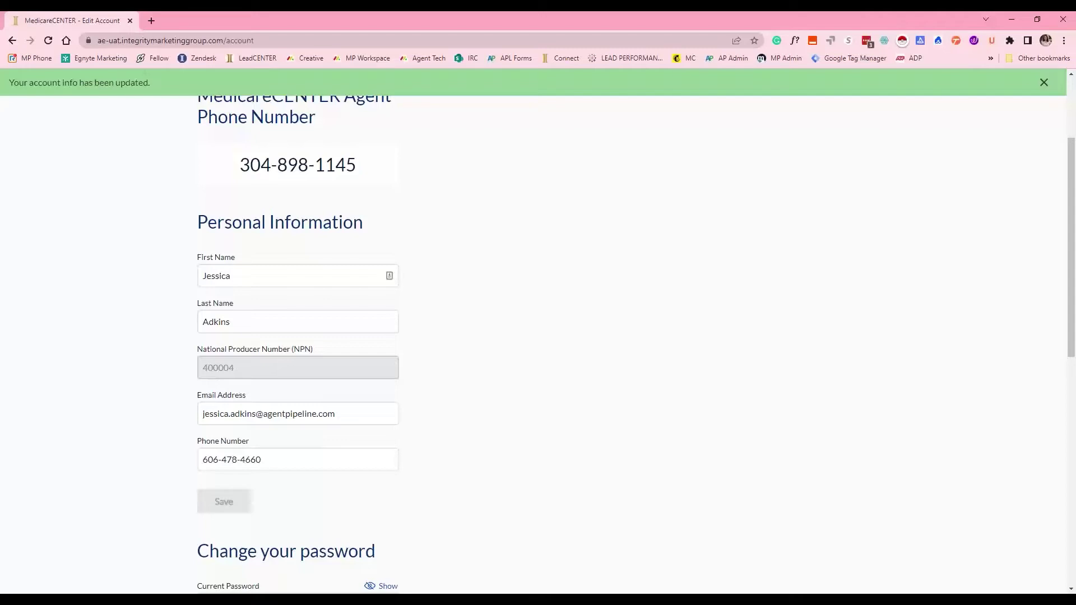
Overwrite the Phone Number field with the new 10-digit number and save the account.
{"action": "left_click_drag", "start_coordinate": [310, 463], "coordinate": [157, 470]}
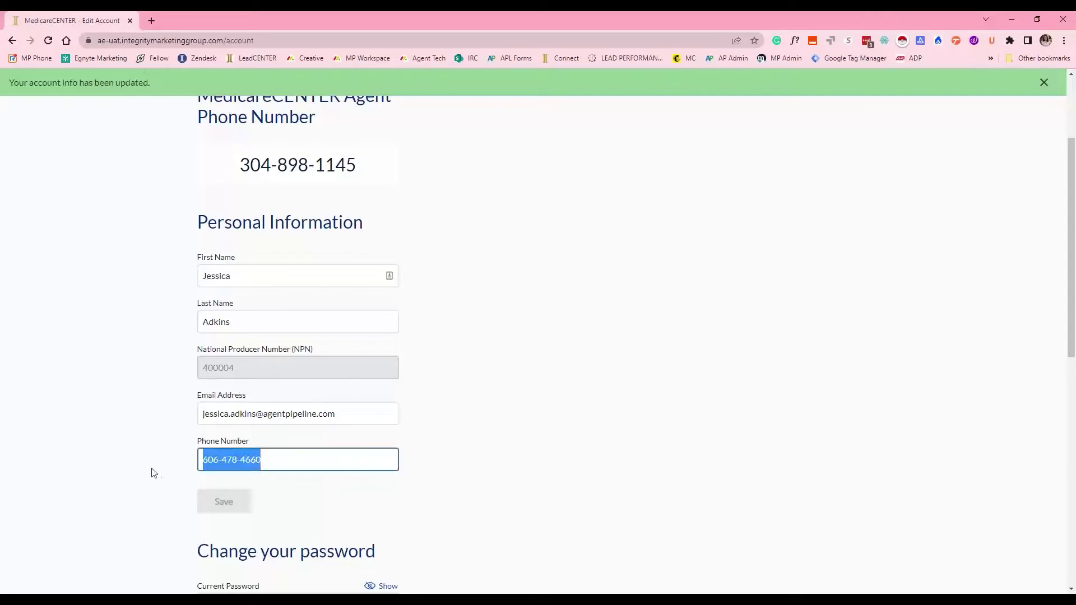
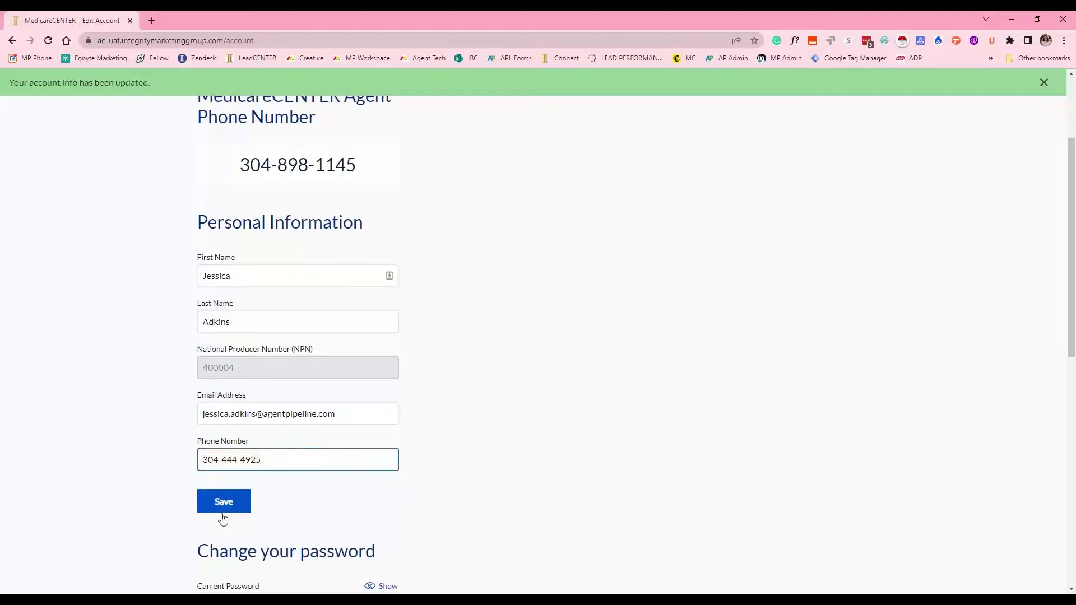
{"action": "left_click", "coordinate": [220, 508]}
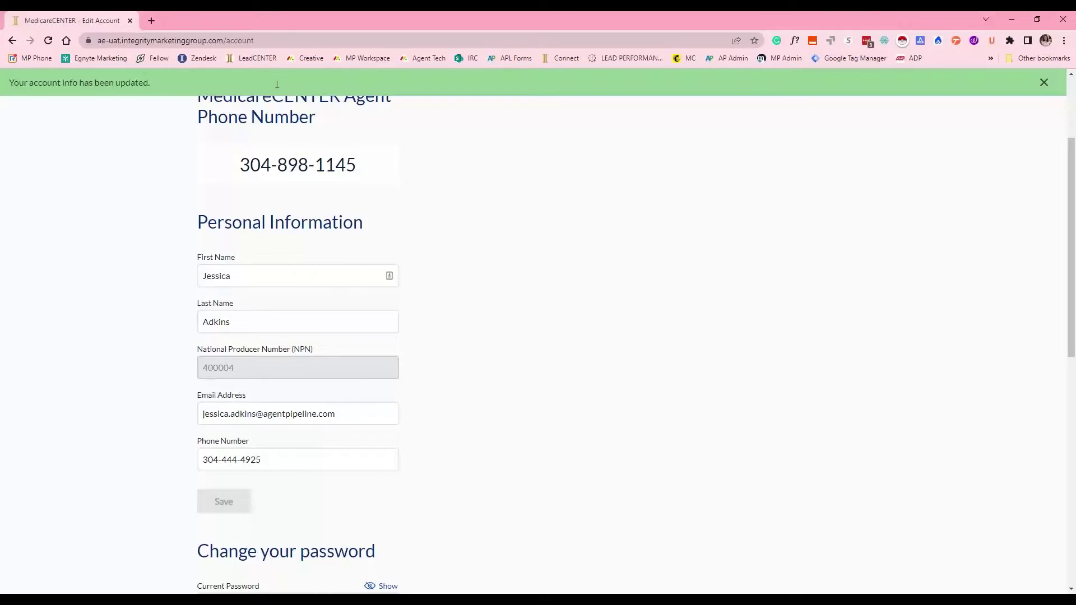
Highlight the agent's MedicareCENTER phone number and scroll back up the page.
{"action": "left_click_drag", "start_coordinate": [357, 168], "coordinate": [236, 178]}
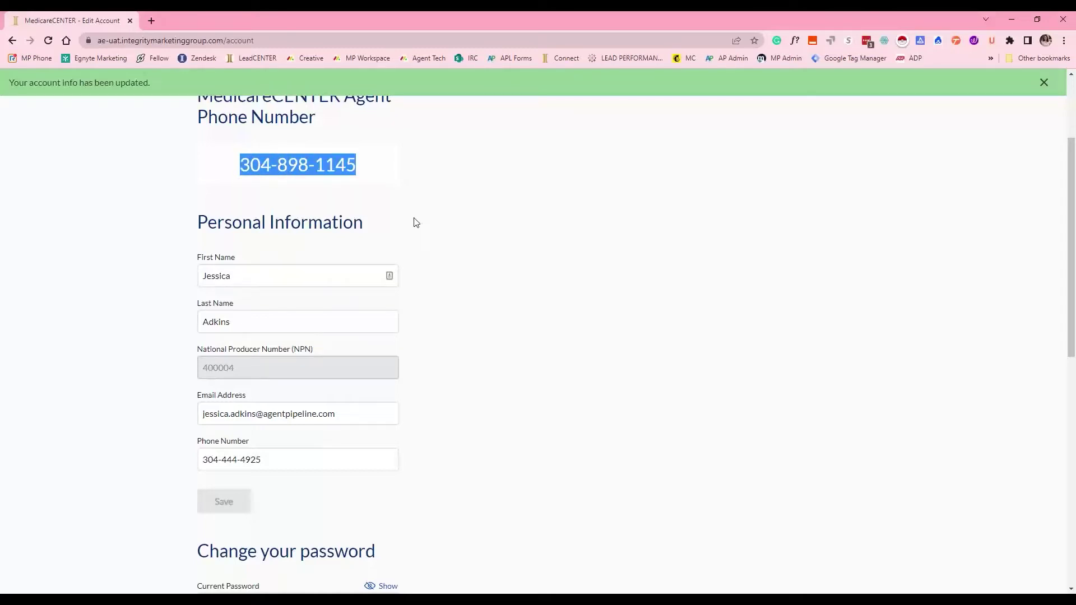
{"action": "scroll", "coordinate": [662, 289], "scroll_direction": "up", "scroll_amount": 1}
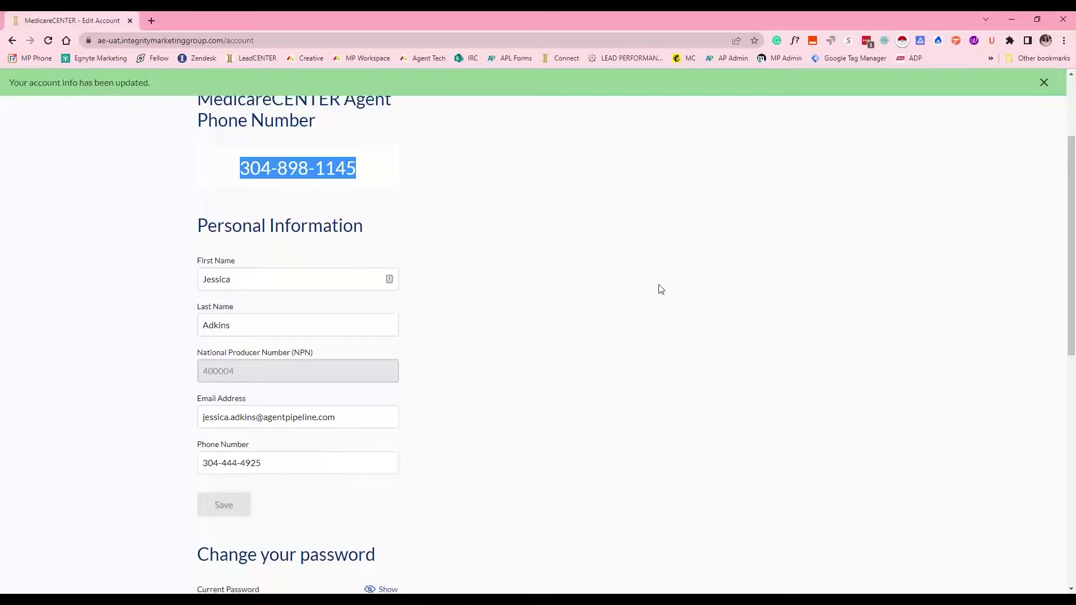
{"action": "scroll", "coordinate": [661, 289], "scroll_direction": "up", "scroll_amount": 3}
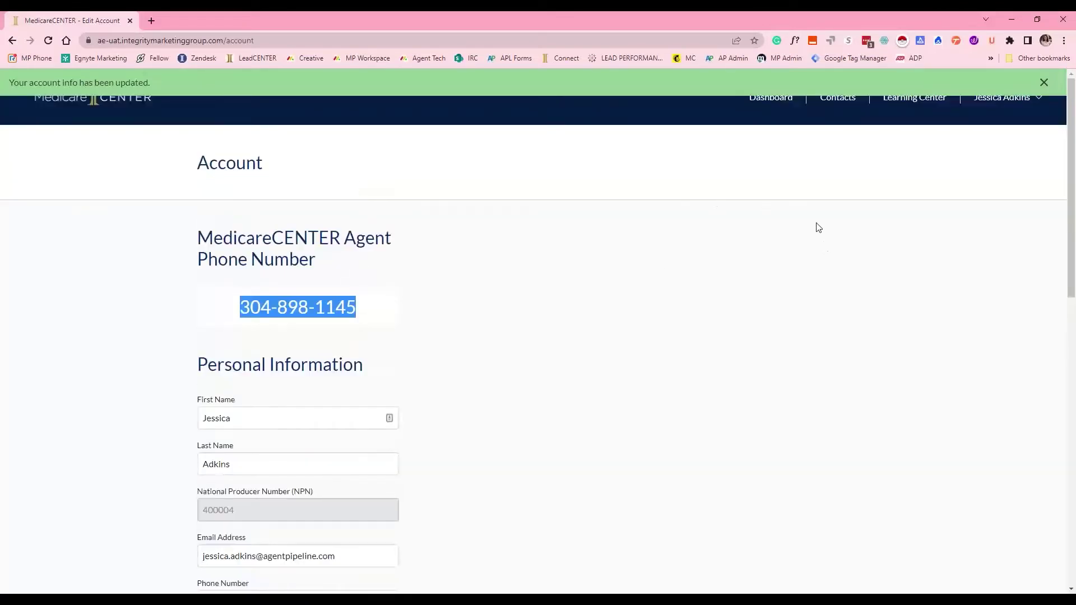
Go to the Dashboard to see the new number's incoming call in Recent Activity.
{"action": "left_click", "coordinate": [768, 100]}
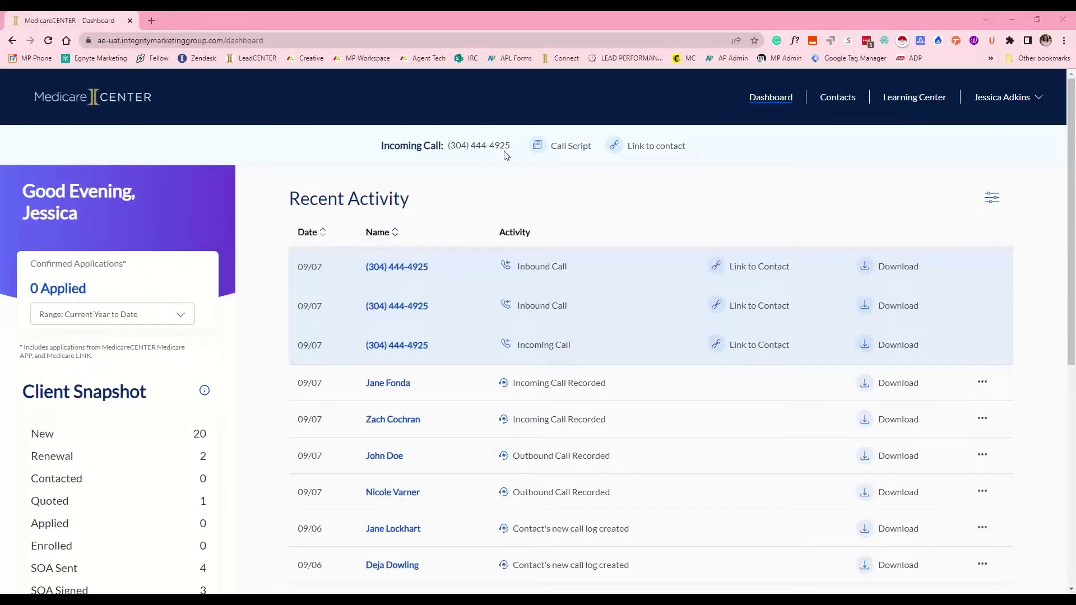
{"action": "left_click", "coordinate": [540, 147]}
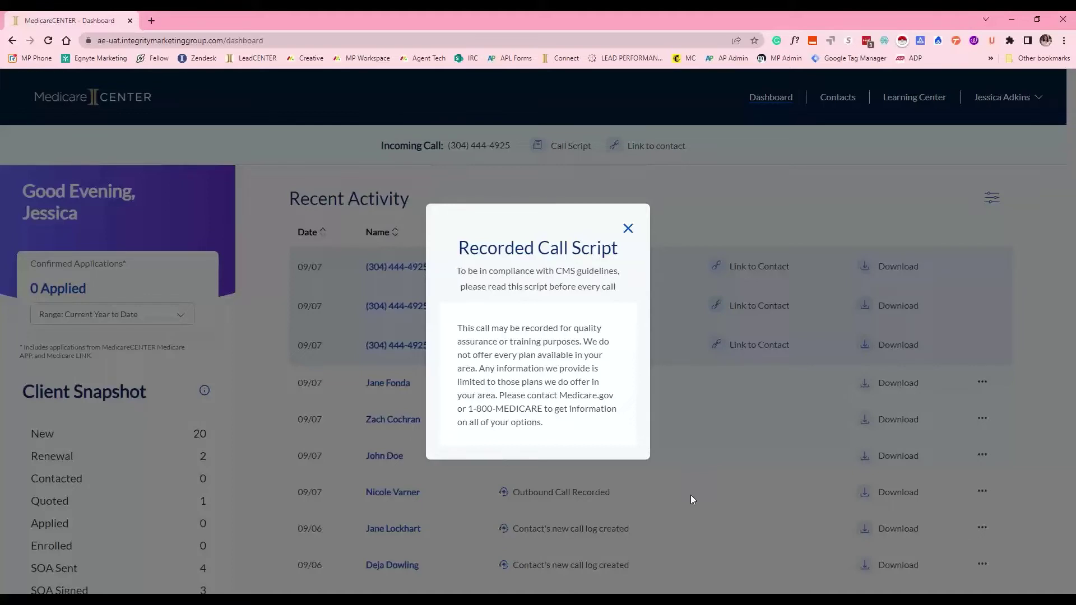
{"action": "left_click", "coordinate": [628, 229]}
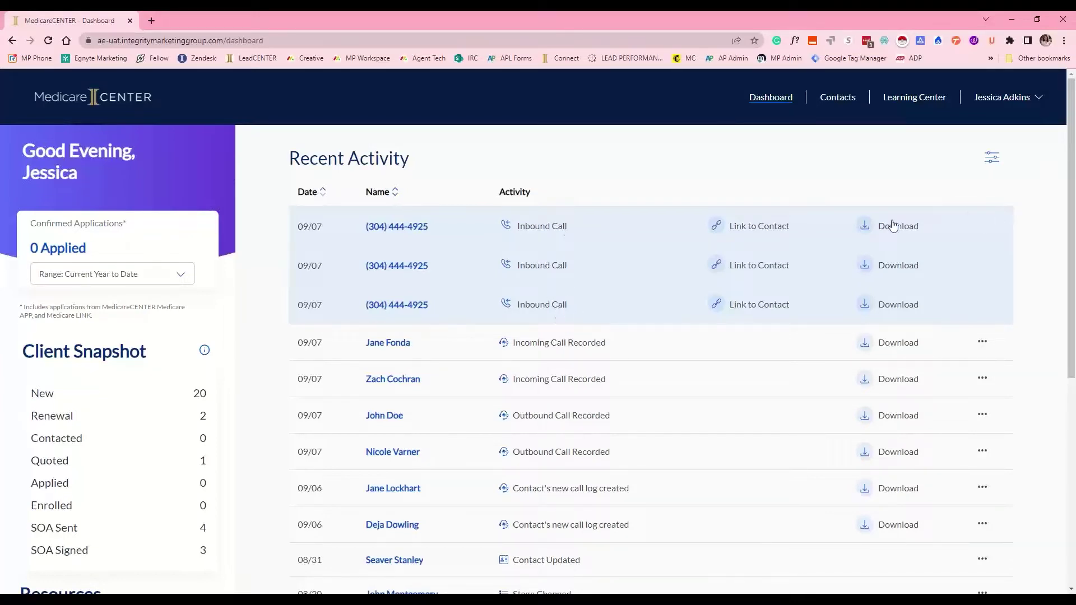
Download the first inbound call's mp3 and link the call to the contact found by first name.
{"action": "left_click", "coordinate": [868, 227]}
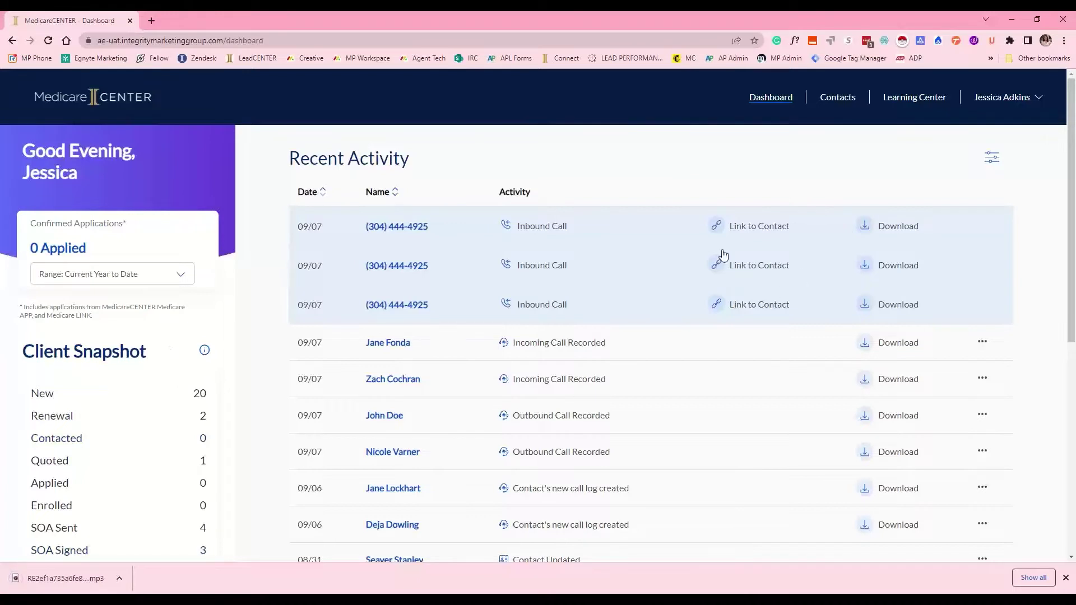
{"action": "left_click", "coordinate": [719, 228]}
{"action": "left_click", "coordinate": [530, 309]}
{"action": "type", "text": "Nicole"}
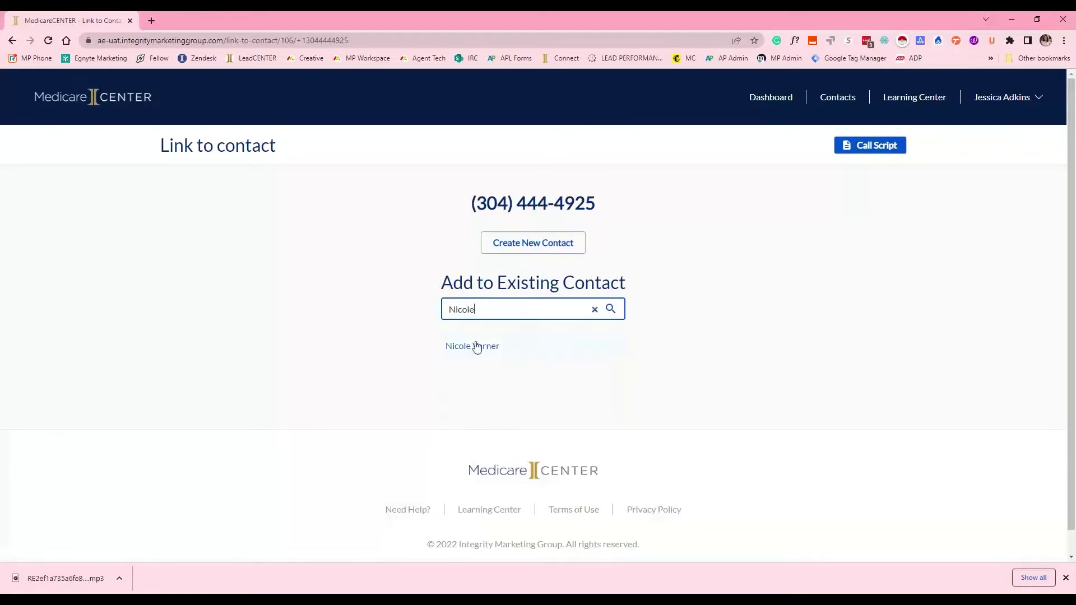
{"action": "left_click", "coordinate": [476, 346]}
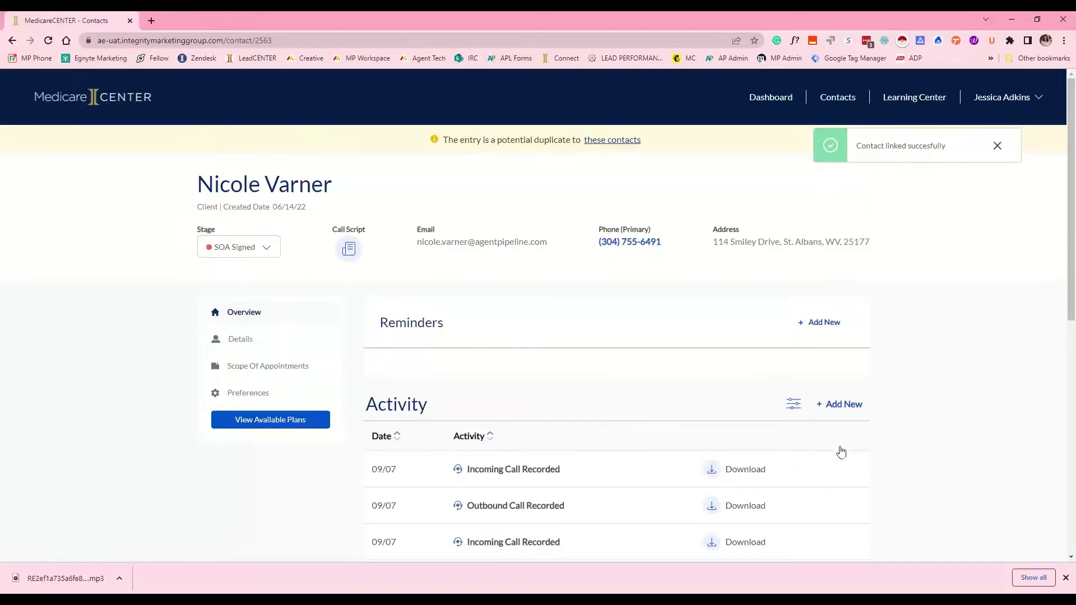
In the contact's Activity list, download the third Incoming Call Recorded entry's recording.
{"action": "scroll", "coordinate": [1071, 224], "scroll_direction": "down", "scroll_amount": 1}
{"action": "scroll", "coordinate": [539, 319], "scroll_direction": "down", "scroll_amount": 1}
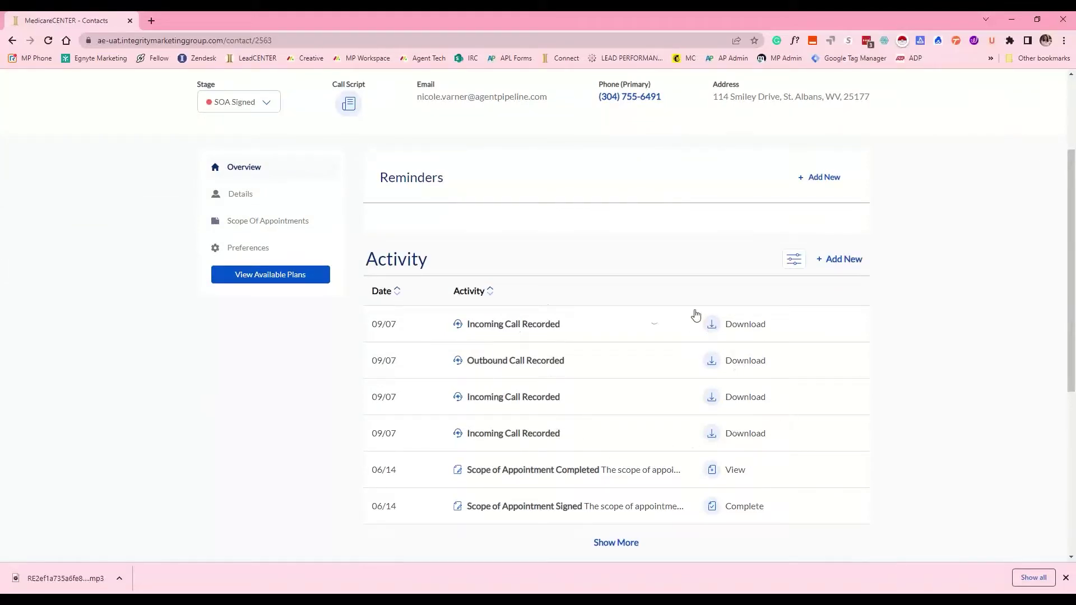
{"action": "left_click_drag", "start_coordinate": [458, 359], "coordinate": [569, 379]}
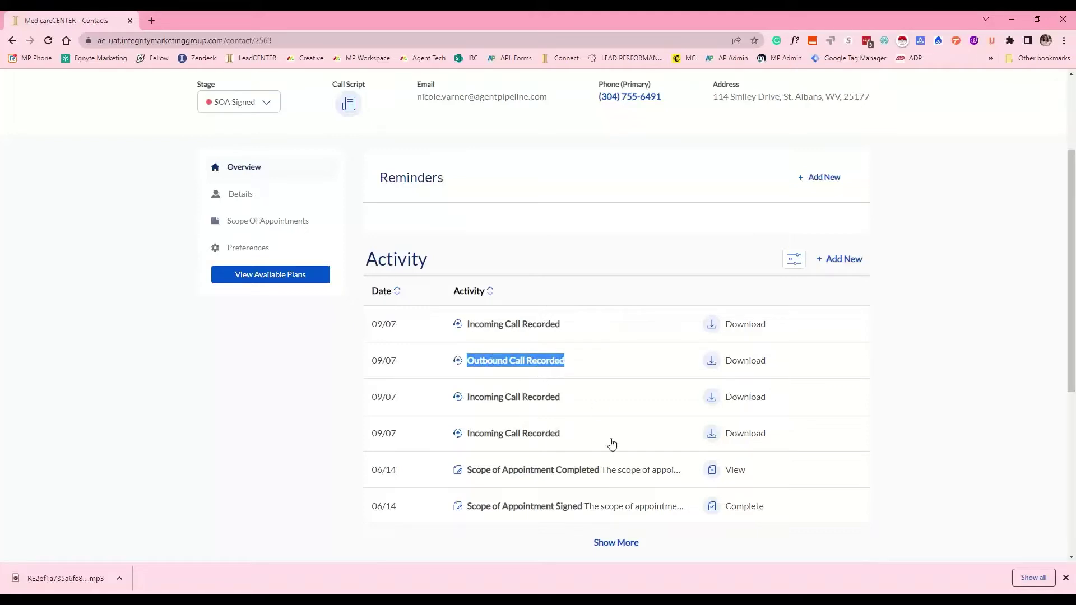
{"action": "left_click_drag", "start_coordinate": [571, 437], "coordinate": [456, 432]}
{"action": "left_click_drag", "start_coordinate": [566, 401], "coordinate": [469, 401]}
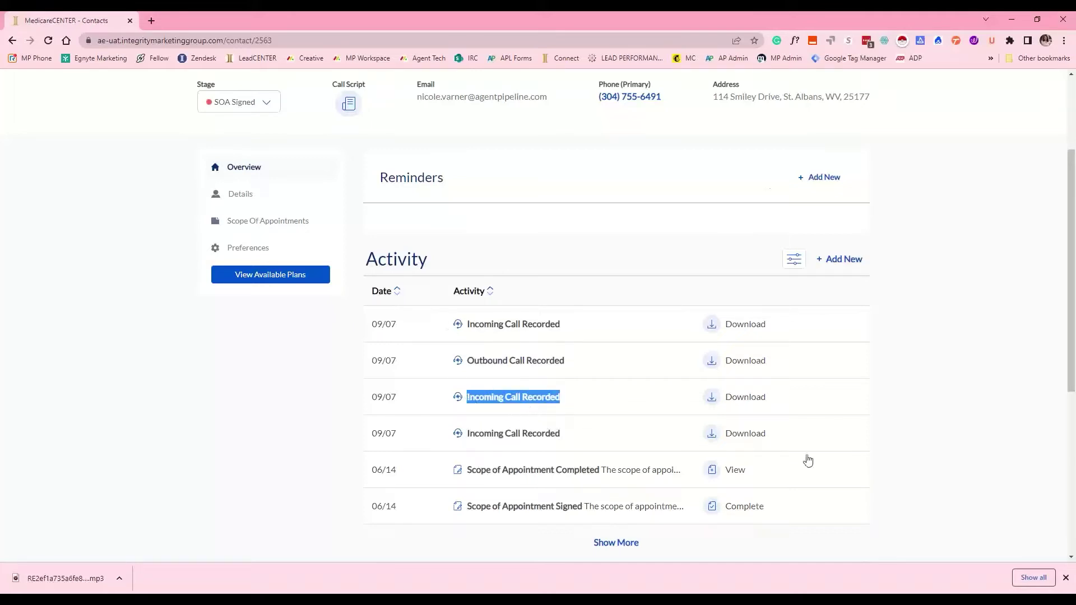
{"action": "left_click", "coordinate": [739, 401]}
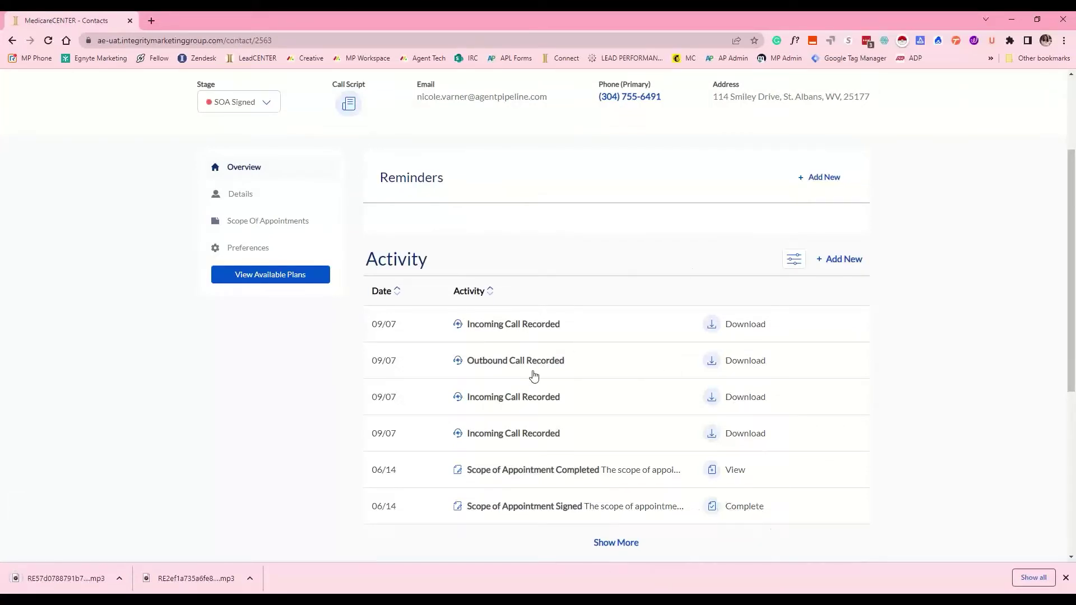
Check a recorded incoming call's existing activity note, then close it unchanged.
{"action": "left_click", "coordinate": [512, 399]}
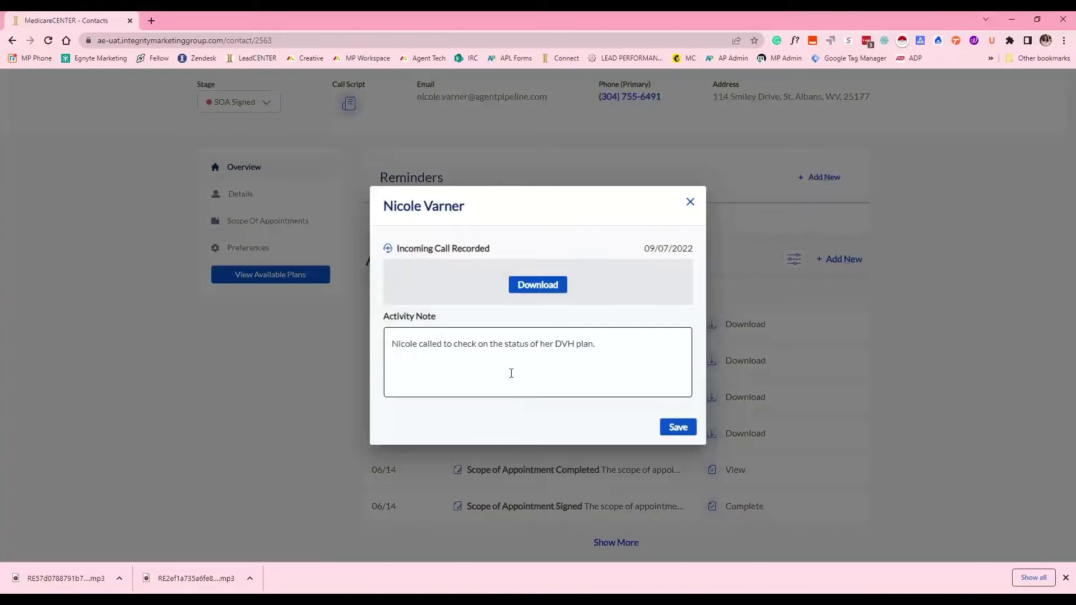
{"action": "left_click_drag", "start_coordinate": [646, 353], "coordinate": [348, 352]}
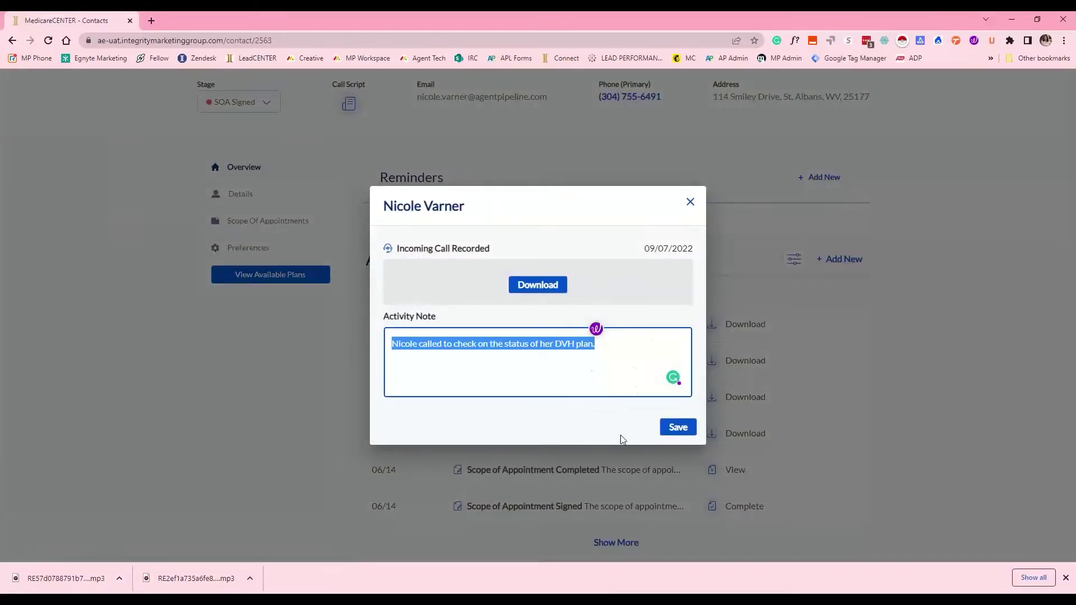
{"action": "left_click", "coordinate": [690, 203]}
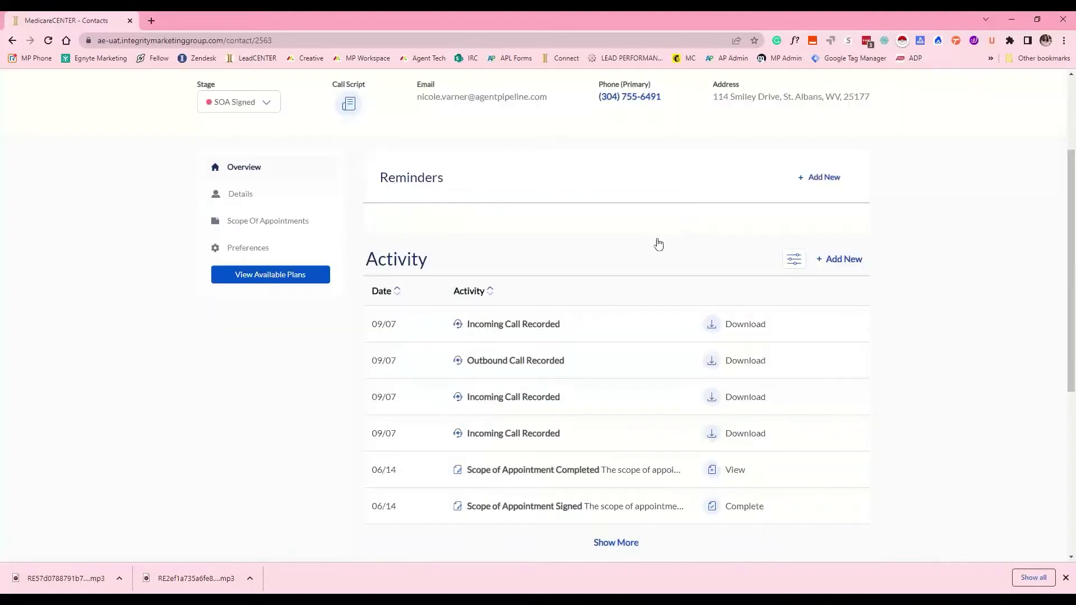
Add the note 'left a voicemail - this is the message.' to the latest incoming call and save.
{"action": "left_click", "coordinate": [541, 324]}
{"action": "left_click", "coordinate": [539, 346]}
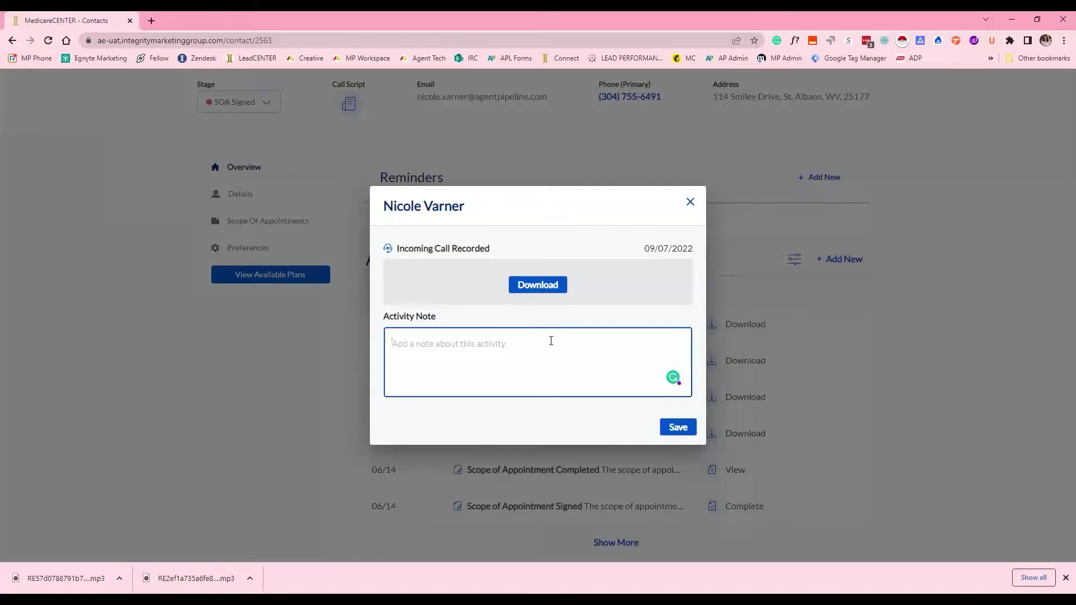
{"action": "type", "text": "N"}
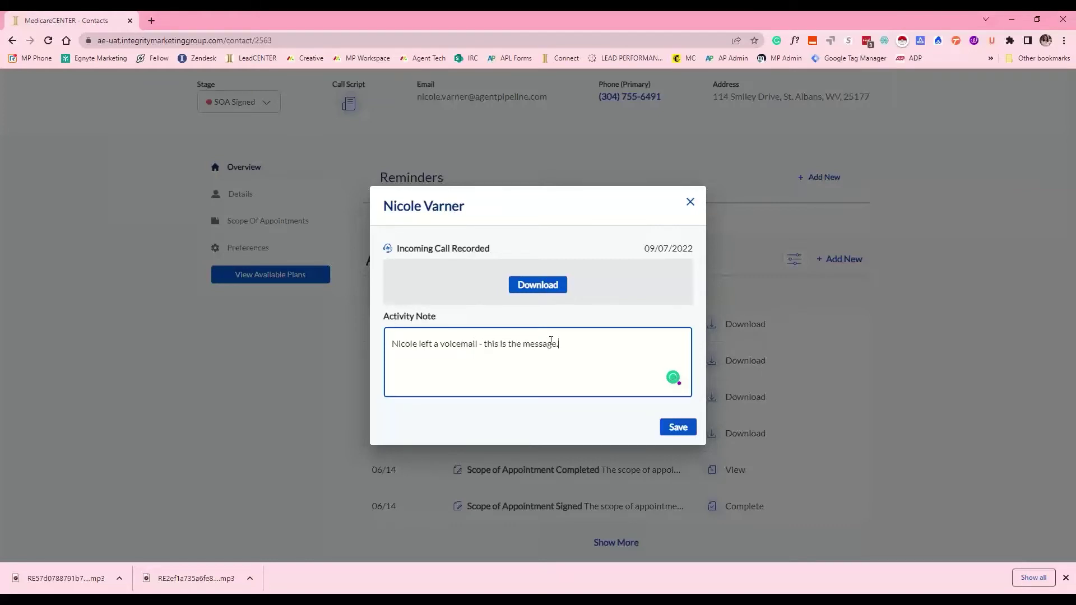
{"action": "left_click", "coordinate": [678, 427]}
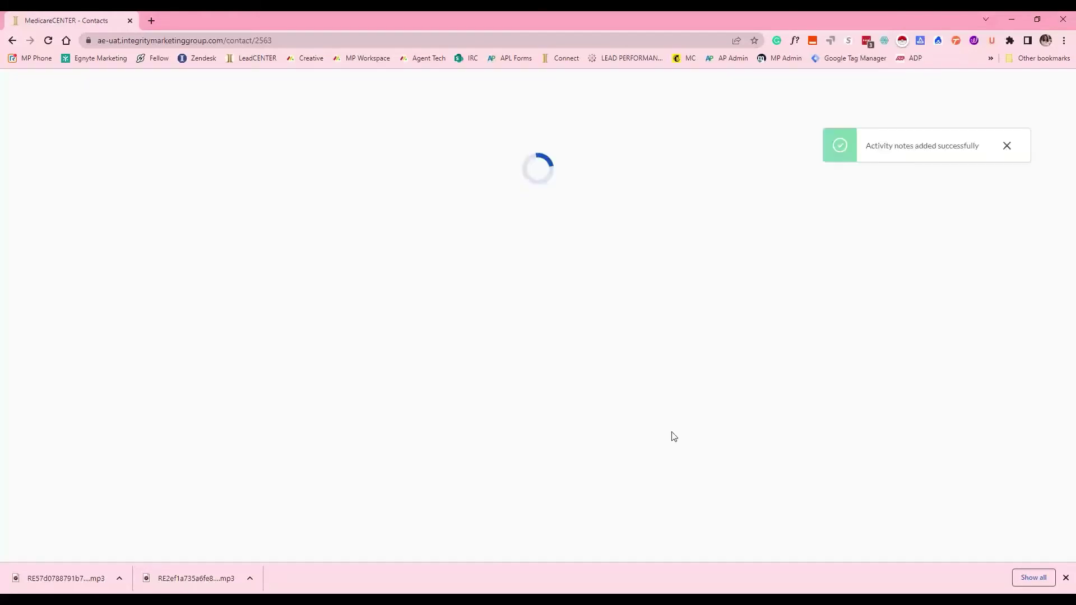
Dismiss the downloads bar, verify the voicemail note on the top activity, and return to the Dashboard.
{"action": "left_click", "coordinate": [1066, 577]}
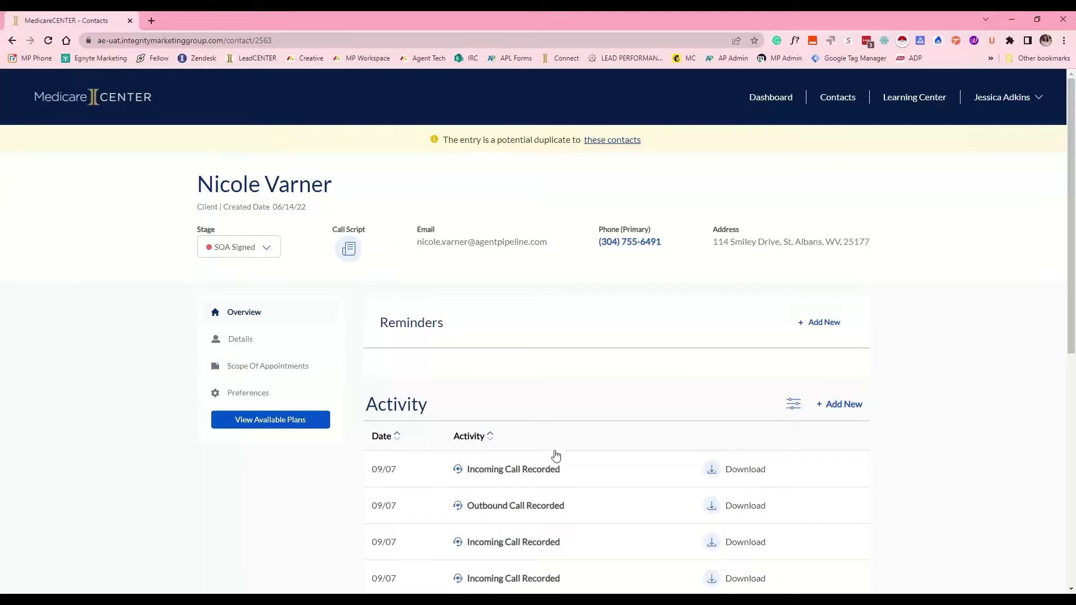
{"action": "left_click", "coordinate": [541, 471]}
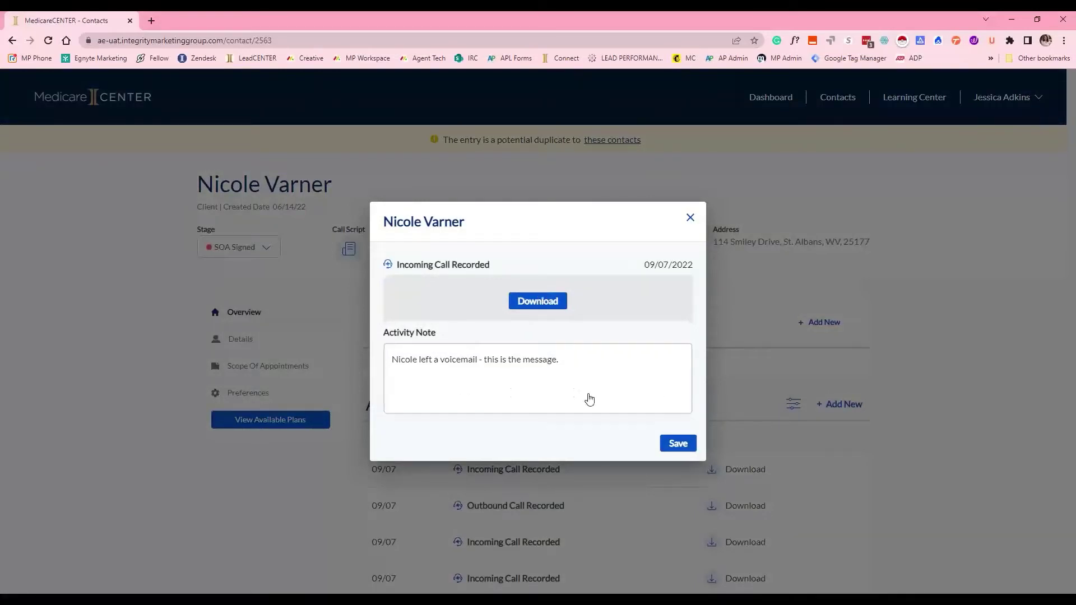
{"action": "left_click", "coordinate": [690, 218]}
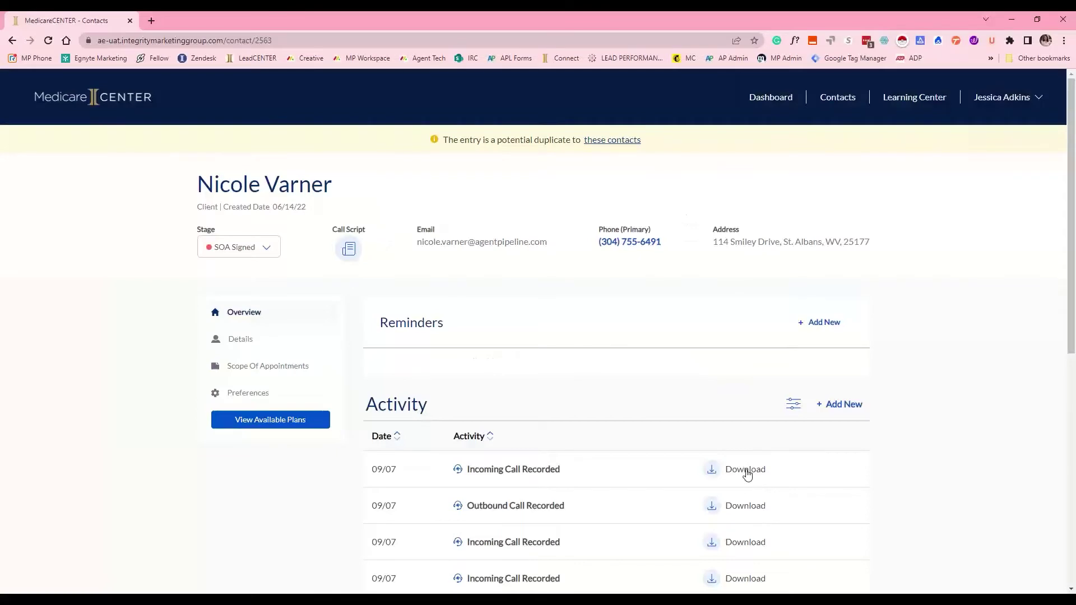
{"action": "left_click", "coordinate": [773, 99]}
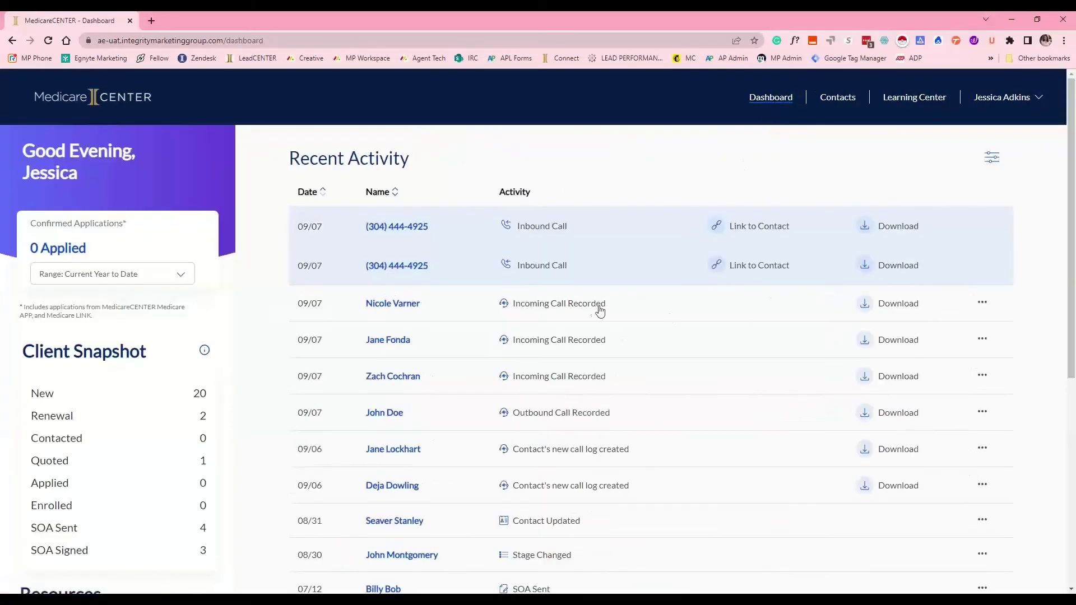
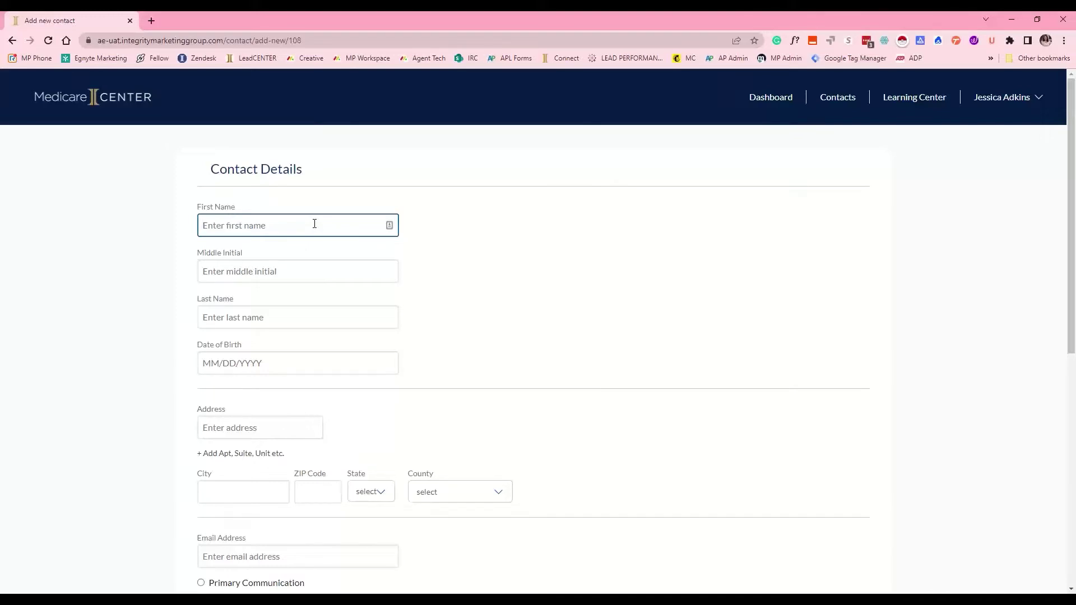
Enter the contact's first and last name, birth date, street address, city and ZIP code.
{"action": "key", "text": "Tab"}
{"action": "key", "text": "Tab"}
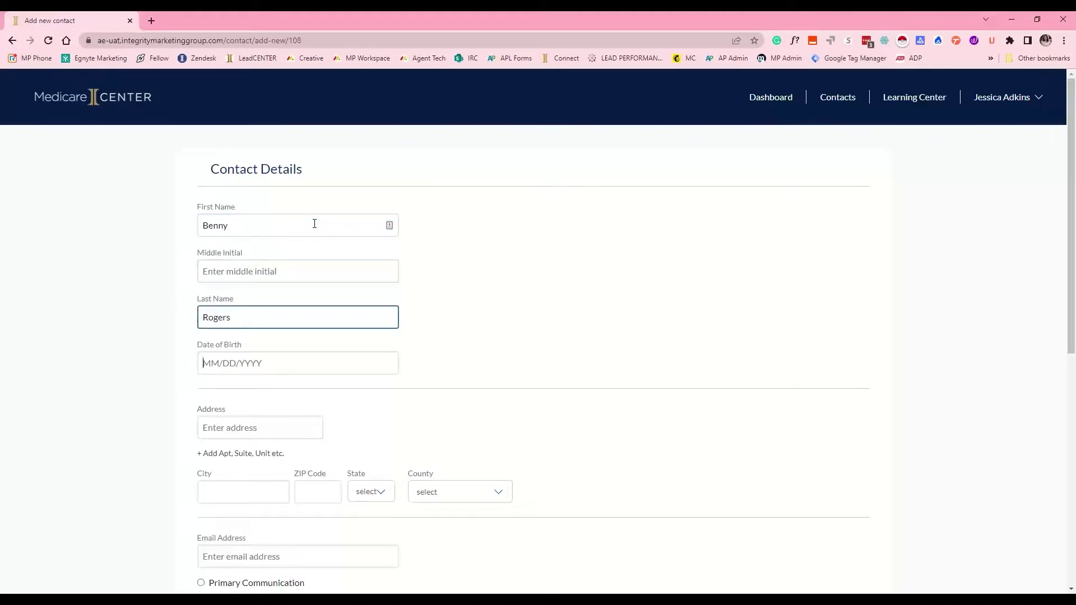
{"action": "key", "text": "Tab"}
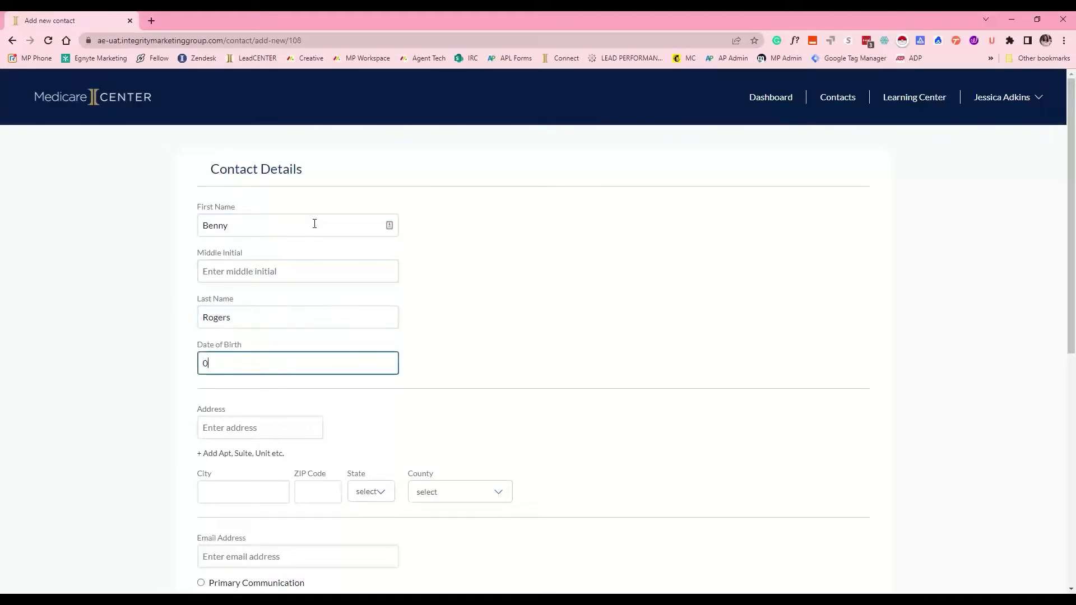
{"action": "key", "text": "Tab"}
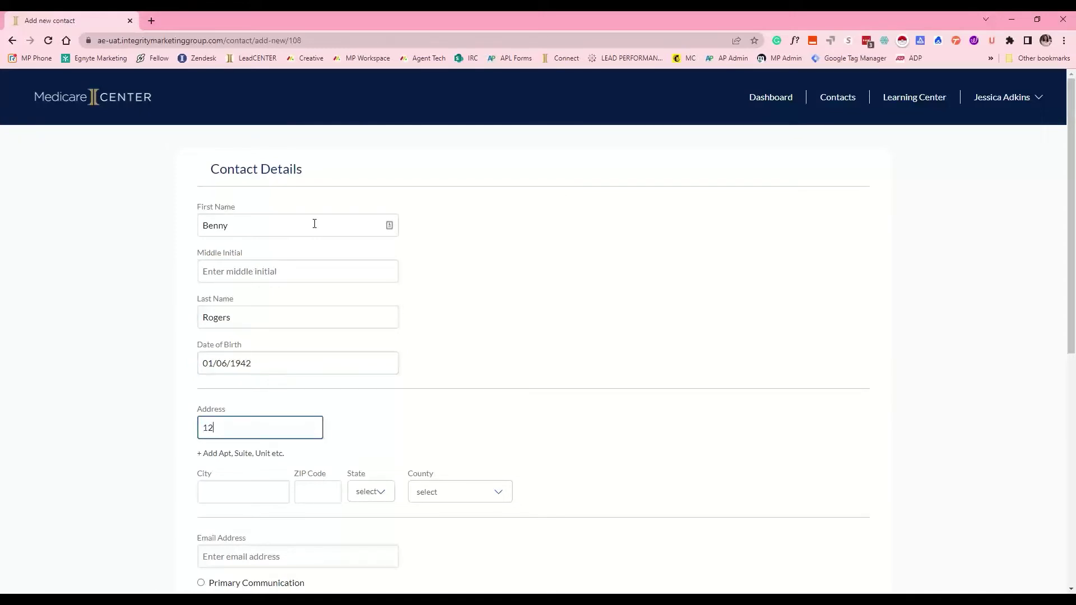
{"action": "key", "text": "Tab"}
{"action": "type", "text": "St. Albans"}
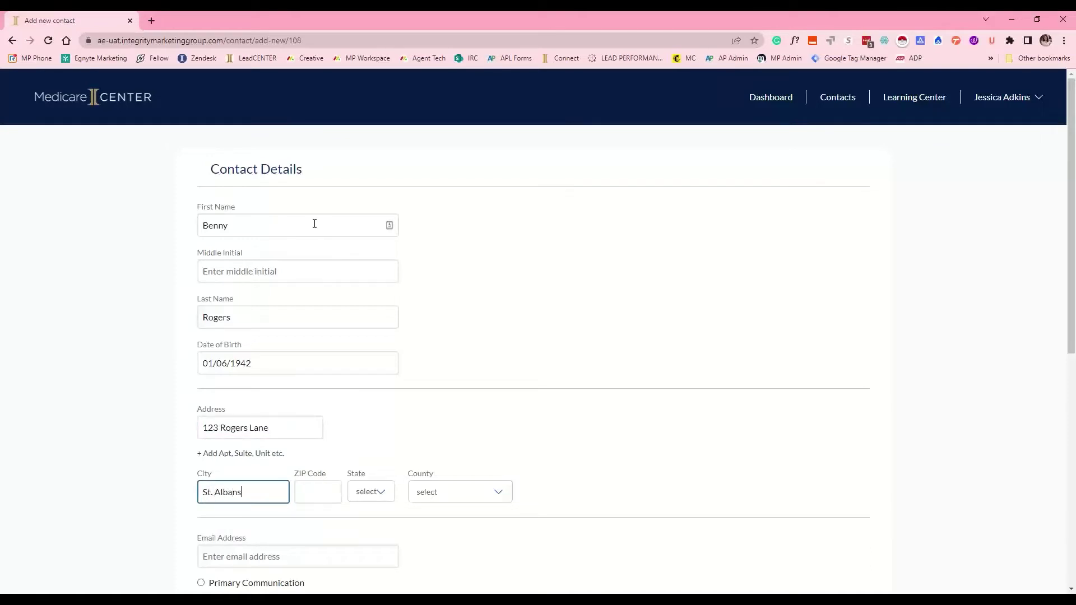
{"action": "key", "text": "Tab"}
{"action": "type", "text": "2"}
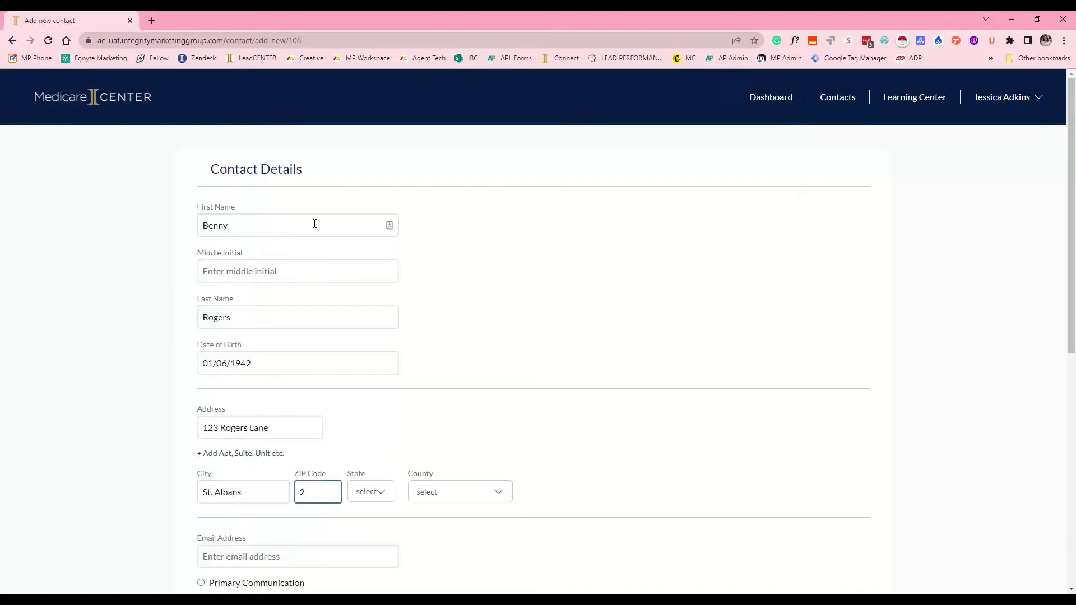
{"action": "type", "text": "5177"}
{"action": "key", "text": "Tab"}
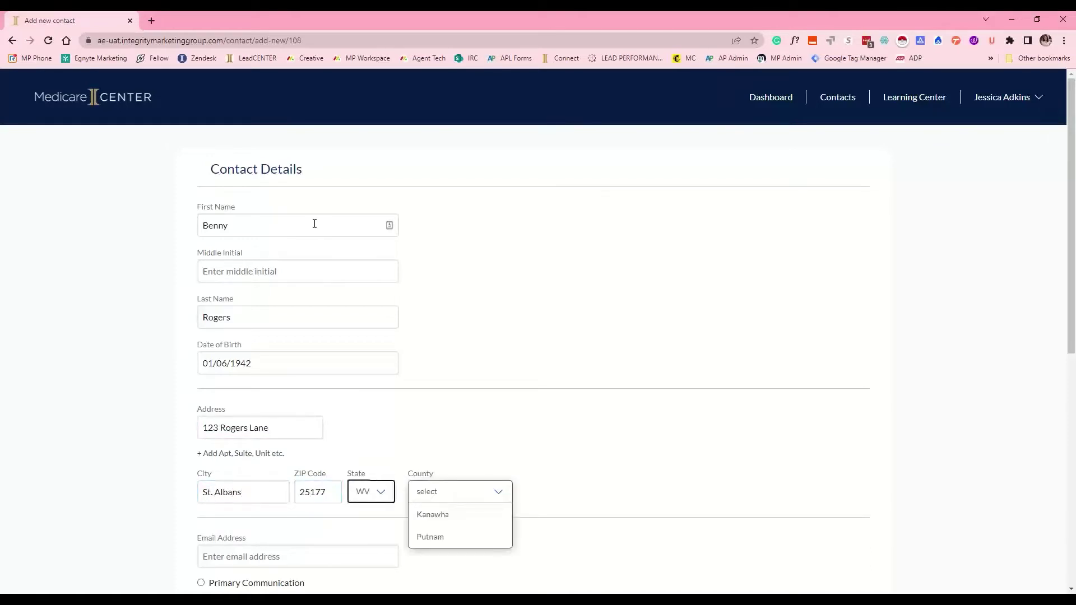
Choose the contact's county and enter the contact's e-mail address.
{"action": "left_click", "coordinate": [434, 515]}
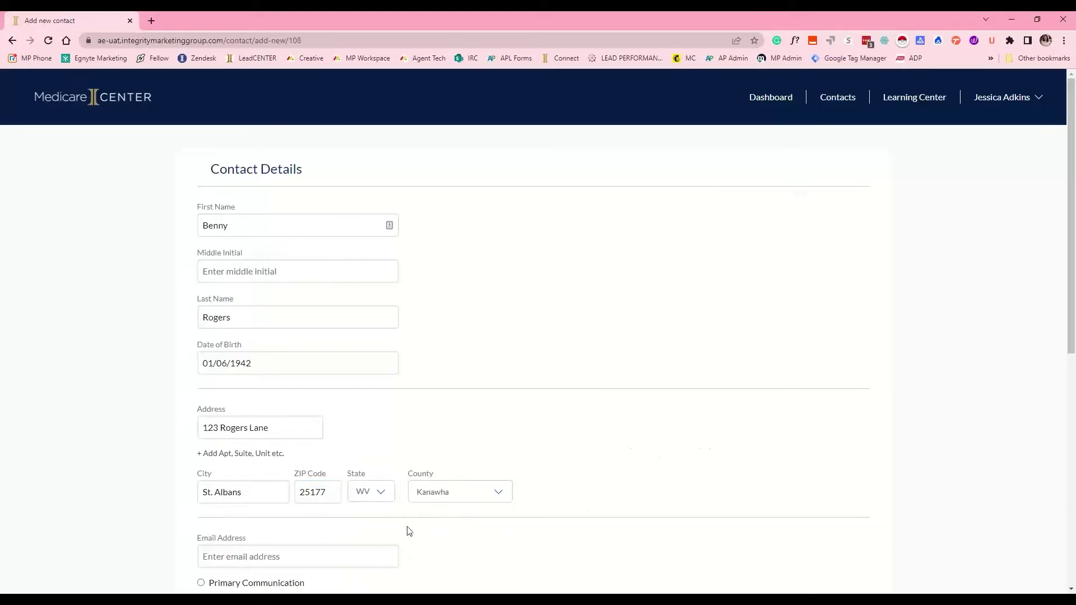
{"action": "left_click", "coordinate": [328, 551]}
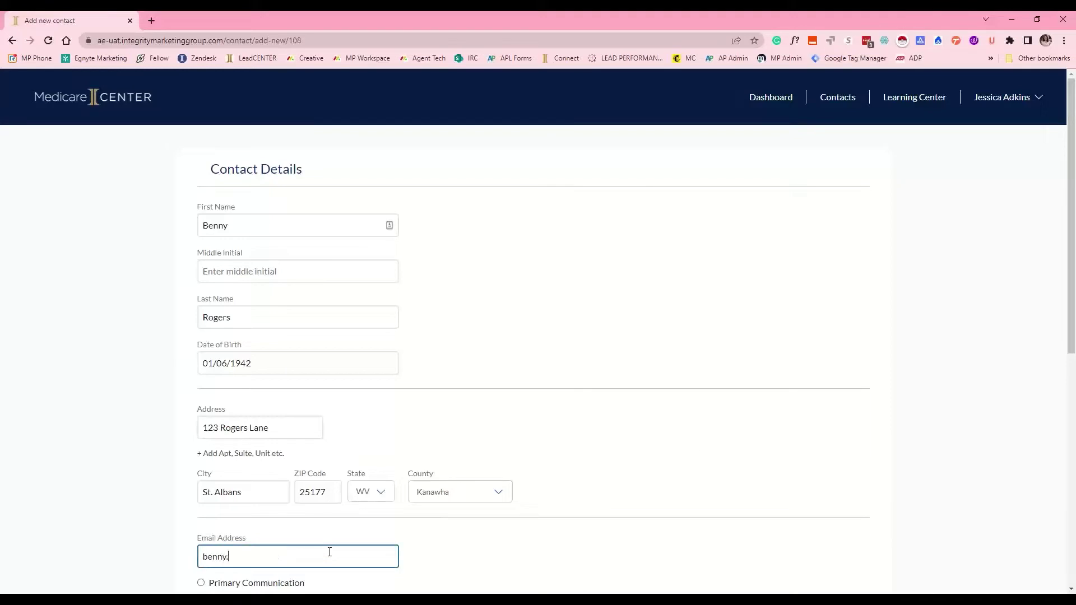
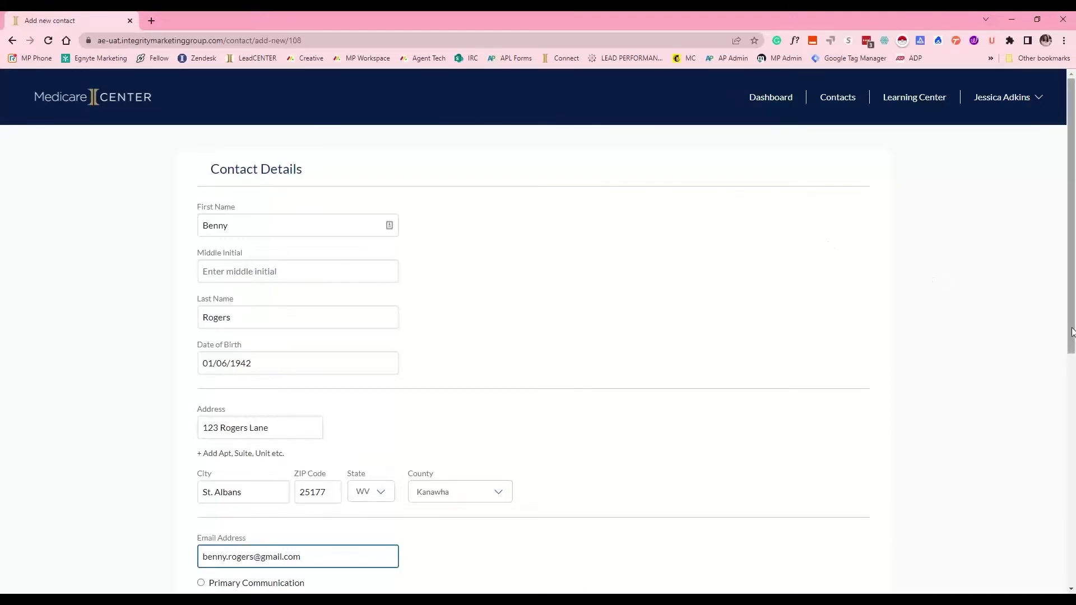
{"action": "scroll", "coordinate": [1071, 332], "scroll_direction": "down", "scroll_amount": 1}
{"action": "scroll", "coordinate": [325, 368], "scroll_direction": "down", "scroll_amount": 3}
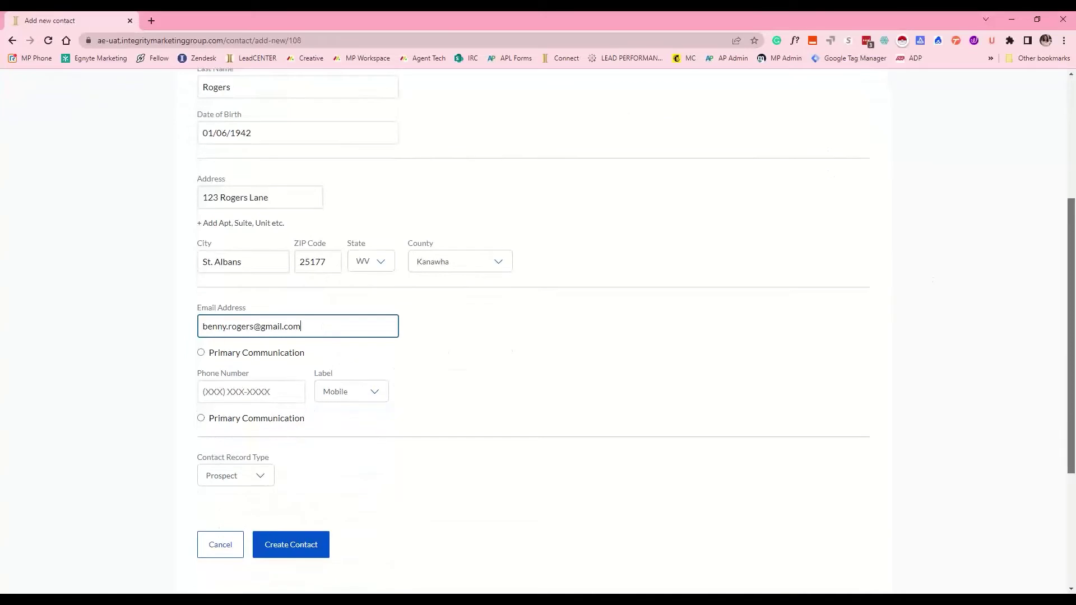
Enter the contact's mobile number, mark it Primary Communication, and correct the number.
{"action": "left_click", "coordinate": [217, 388]}
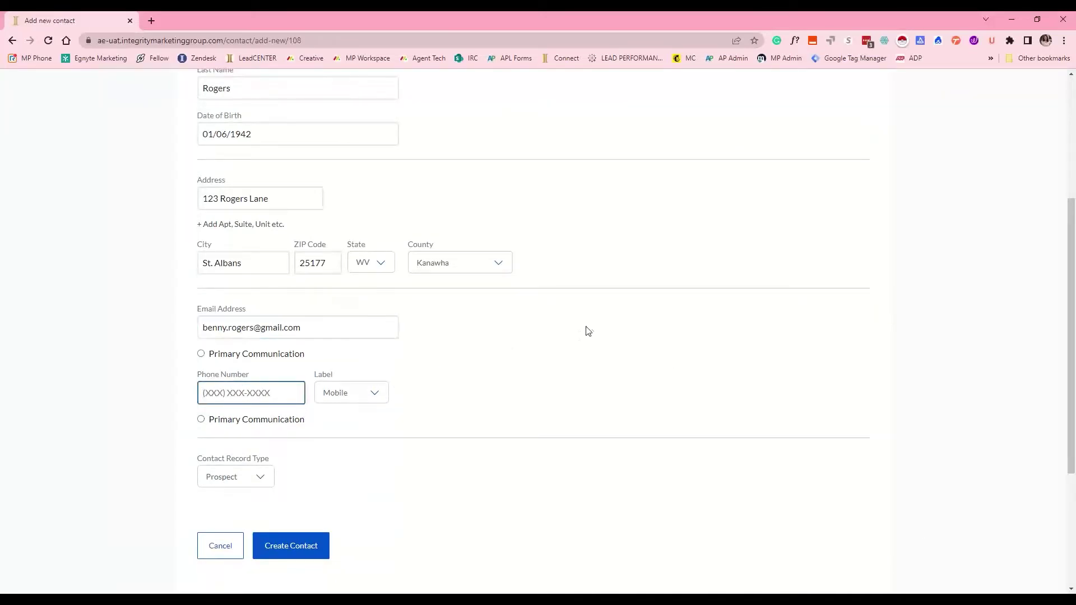
{"action": "scroll", "coordinate": [866, 436], "scroll_direction": "up", "scroll_amount": 4}
{"action": "scroll", "coordinate": [763, 367], "scroll_direction": "down", "scroll_amount": 1}
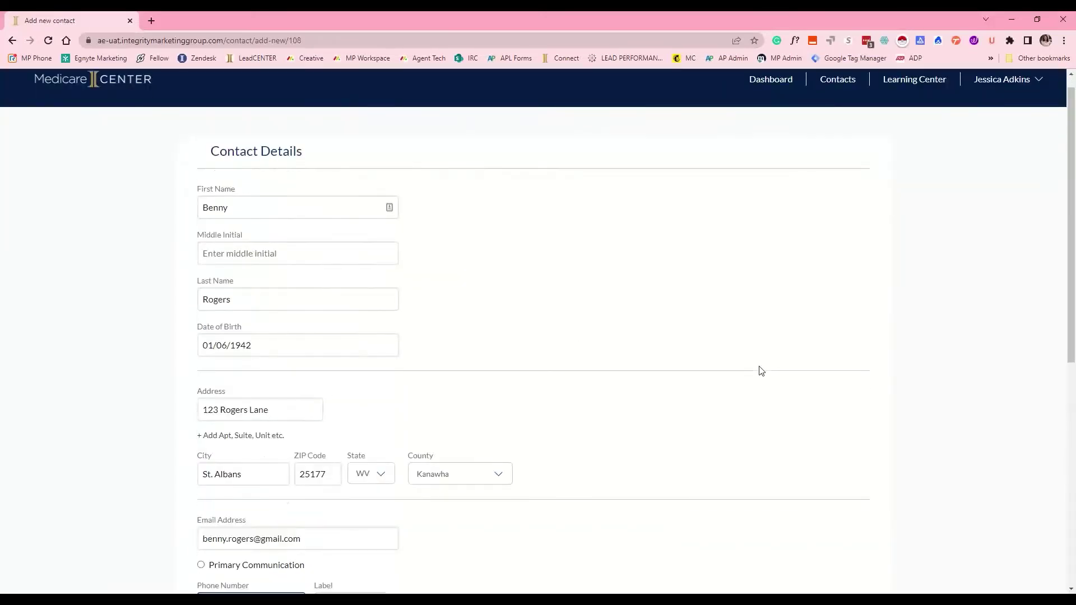
{"action": "scroll", "coordinate": [761, 370], "scroll_direction": "down", "scroll_amount": 5}
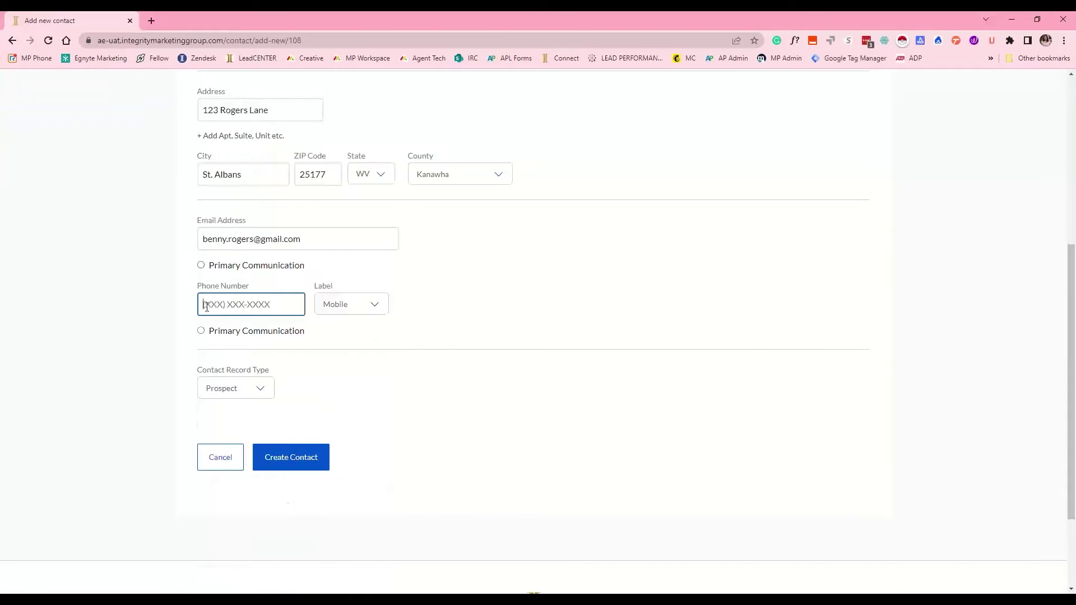
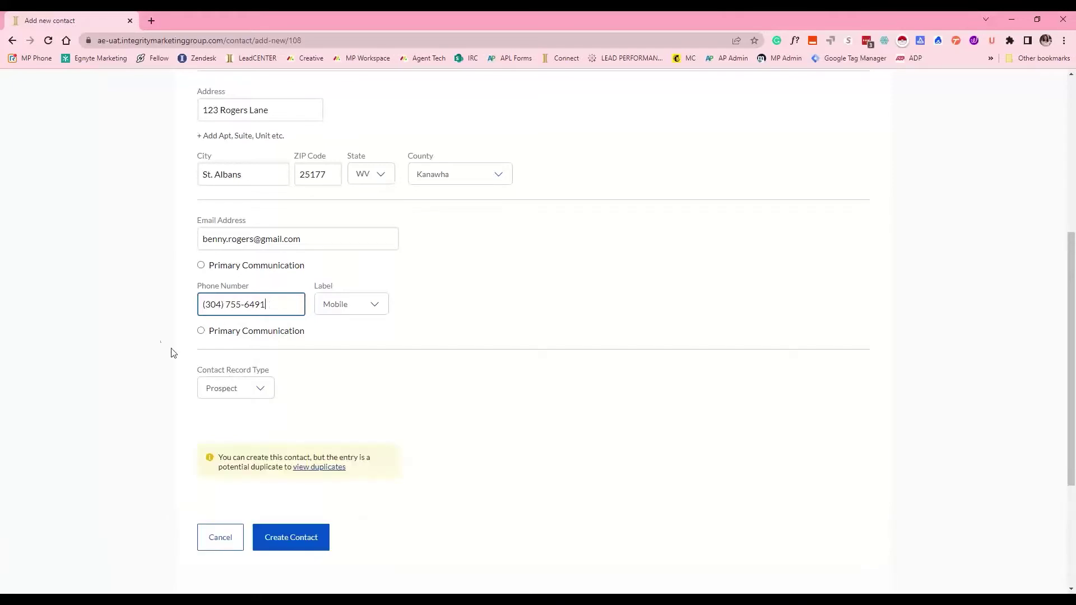
{"action": "left_click", "coordinate": [201, 331]}
{"action": "left_click_drag", "start_coordinate": [281, 305], "coordinate": [144, 317]}
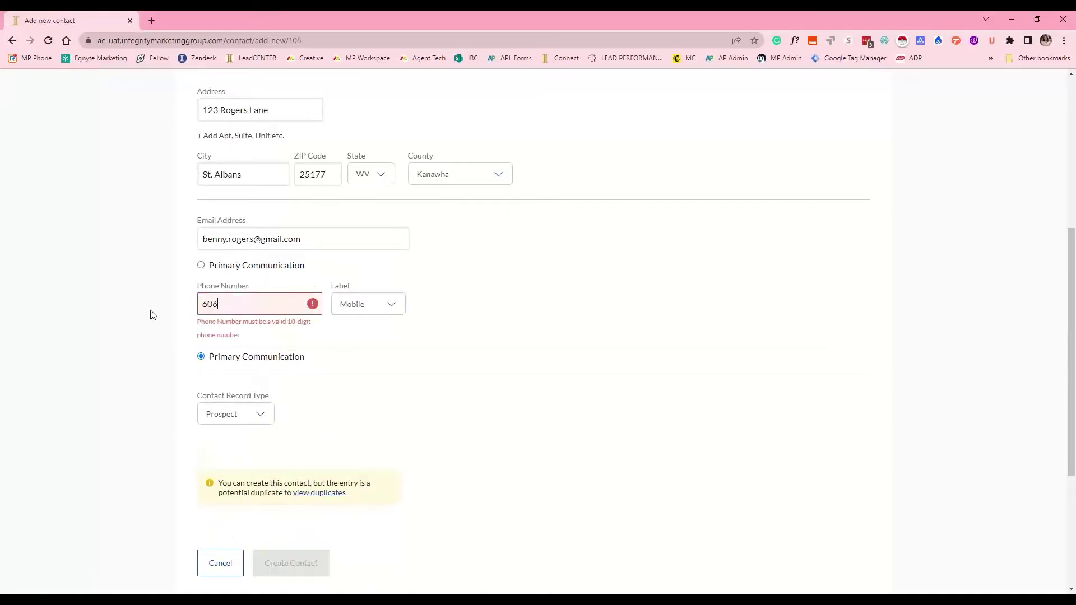
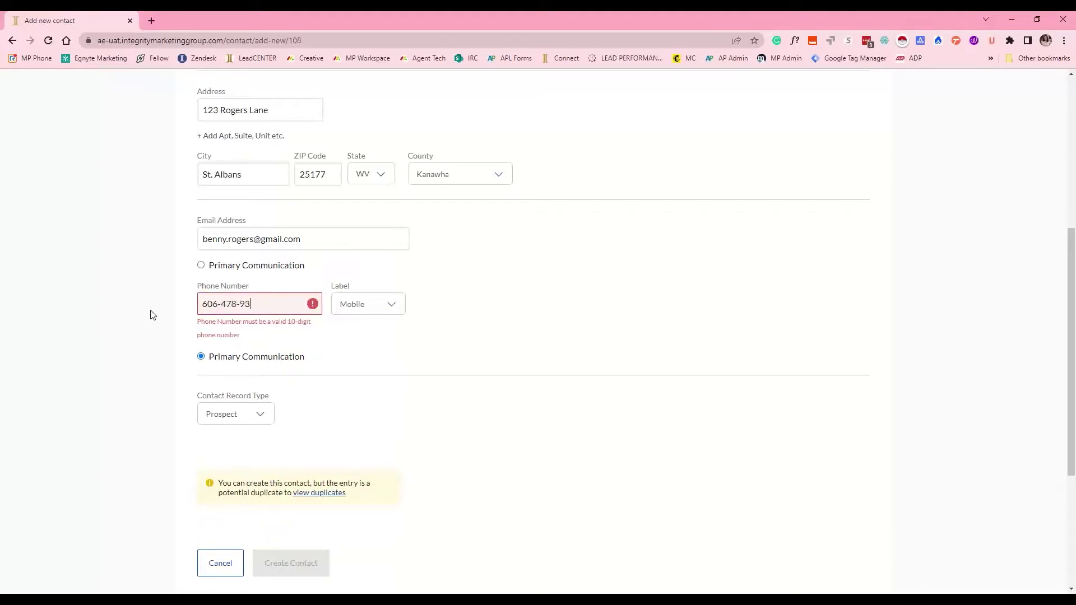
{"action": "left_click", "coordinate": [391, 379]}
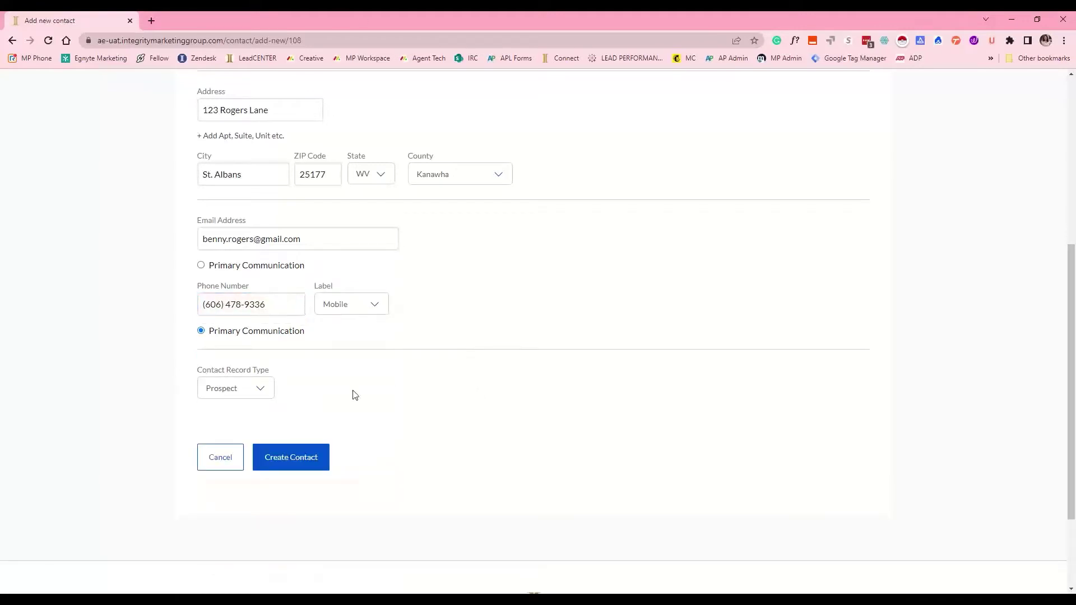
Set the record type to Client and create the contact.
{"action": "left_click", "coordinate": [260, 391]}
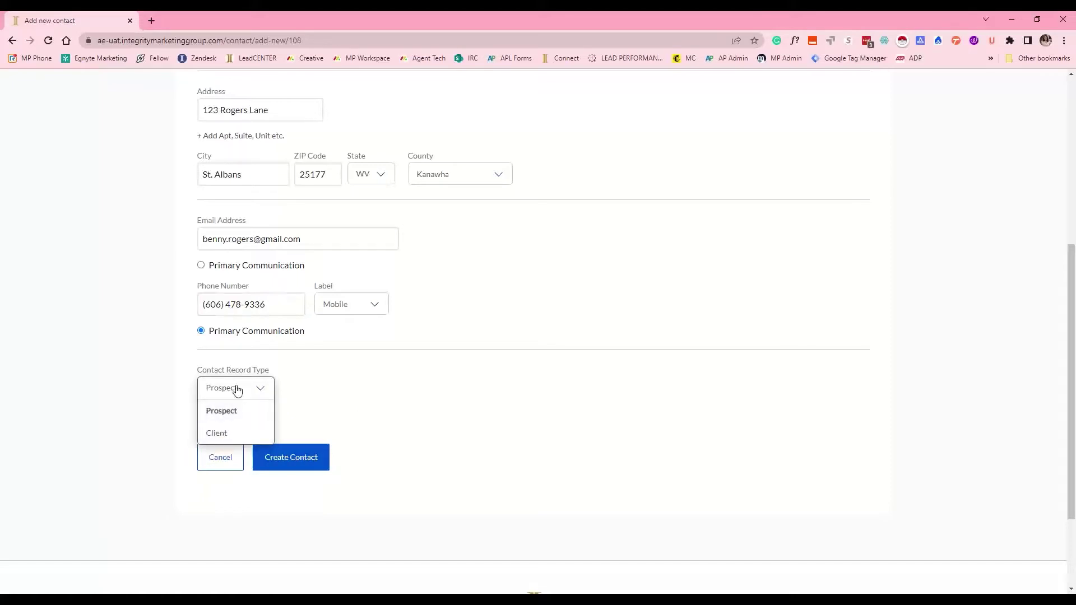
{"action": "left_click", "coordinate": [217, 434]}
{"action": "left_click", "coordinate": [307, 463]}
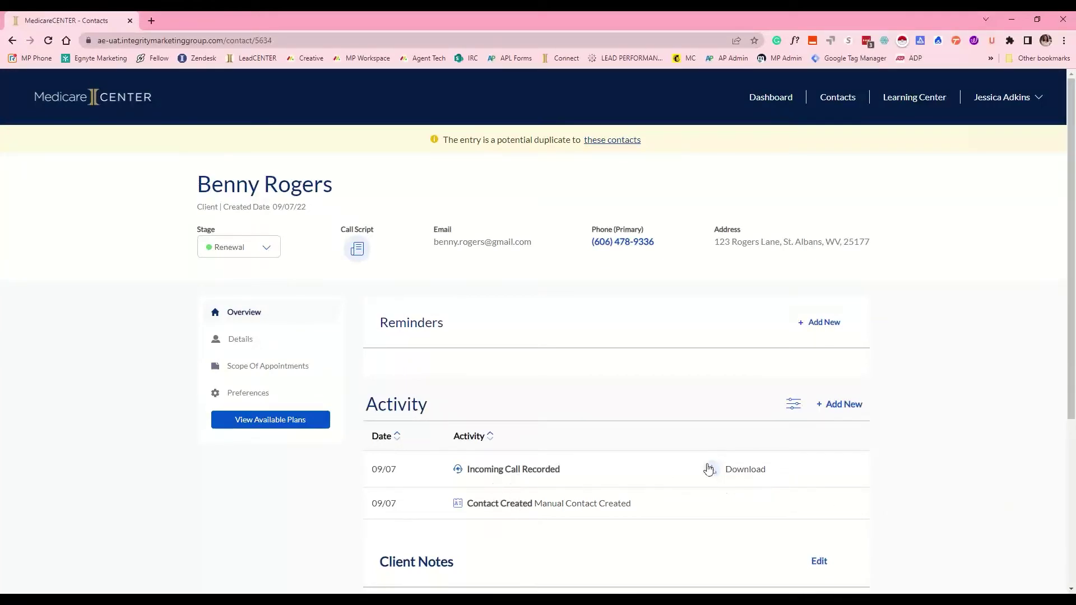
Save a note on the Incoming Call Recorded activity: call received from the contact regarding MAPD options for upcoming AEP.
{"action": "left_click", "coordinate": [531, 471]}
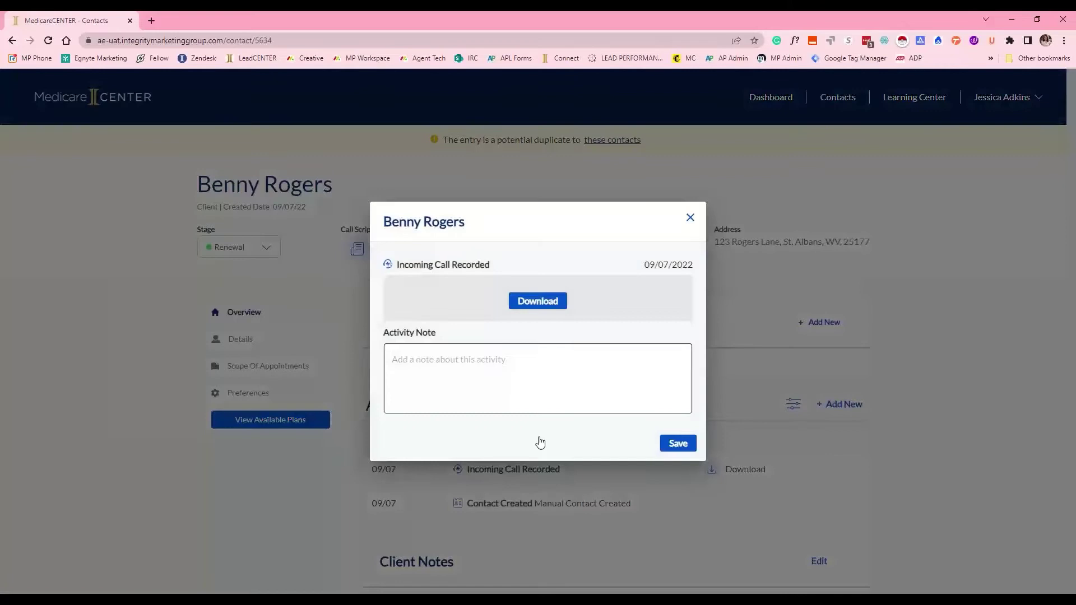
{"action": "left_click", "coordinate": [489, 372]}
{"action": "type", "text": "Recie"}
{"action": "key", "text": "BackSpace"}
{"action": "key", "text": "BackSpace"}
{"action": "key", "text": "BackSpace"}
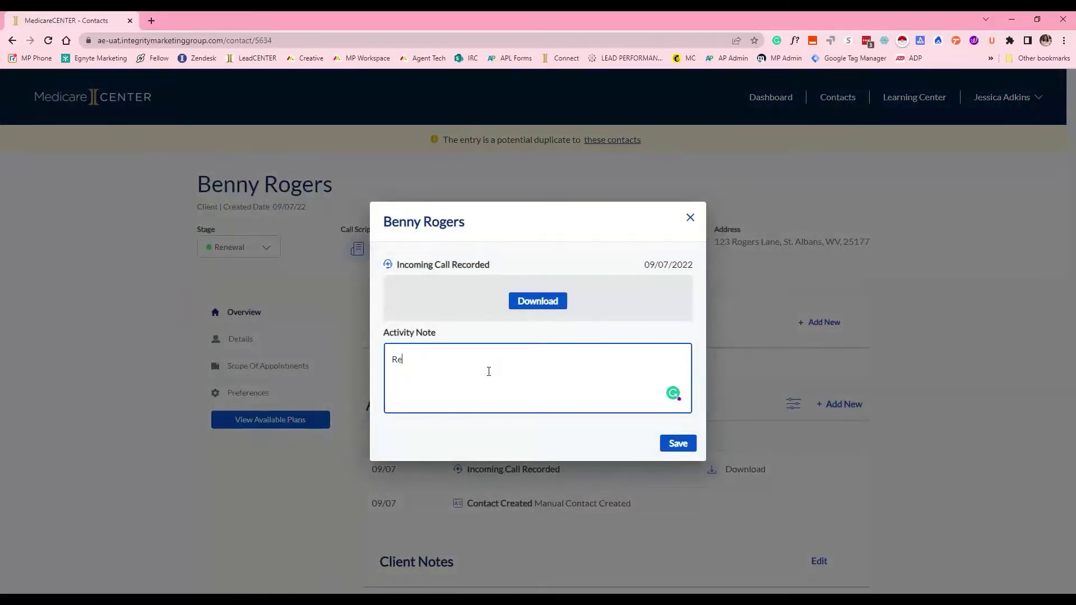
{"action": "type", "text": "ceived call from Benny regarding M"}
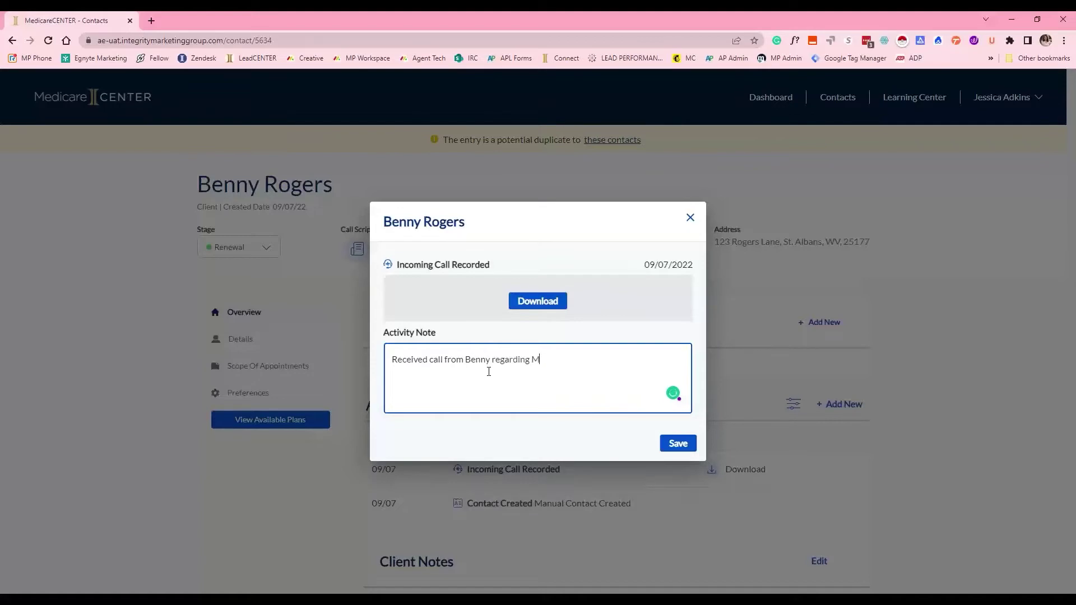
{"action": "type", "text": "APD options for upcoming AEP"}
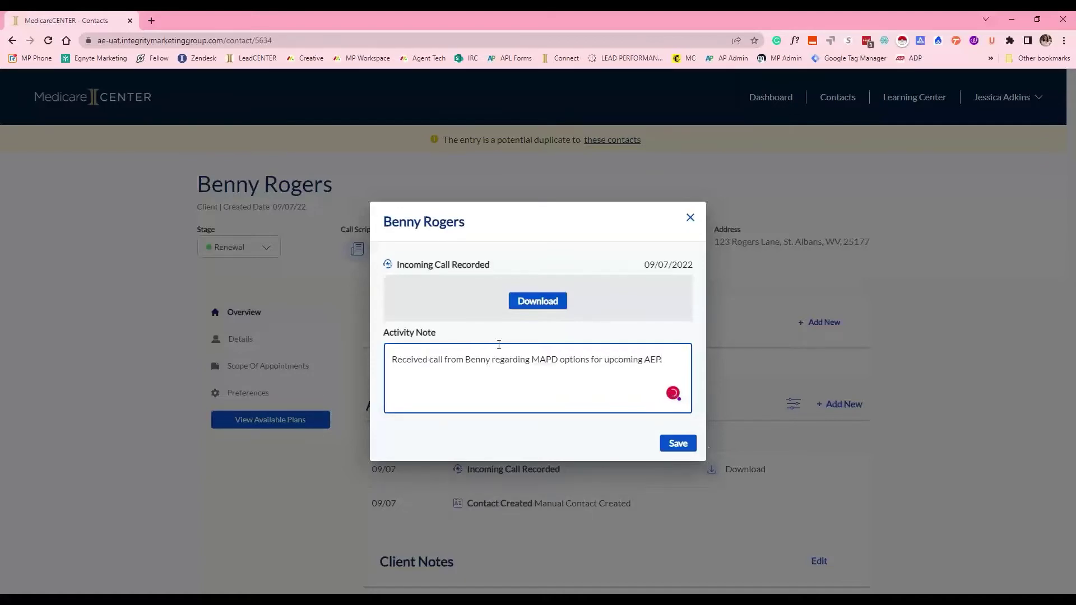
{"action": "type", "text": "."}
{"action": "left_click", "coordinate": [676, 444]}
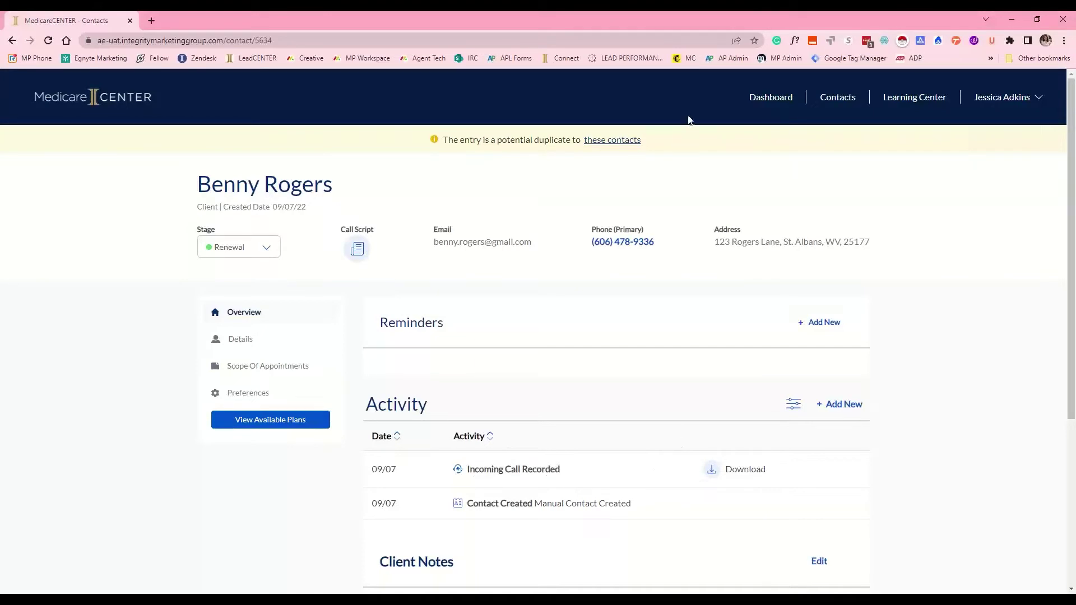
From the Dashboard's recent activity, open Link to Contact for the unlinked Inbound Call and choose an existing contact.
{"action": "left_click", "coordinate": [763, 100]}
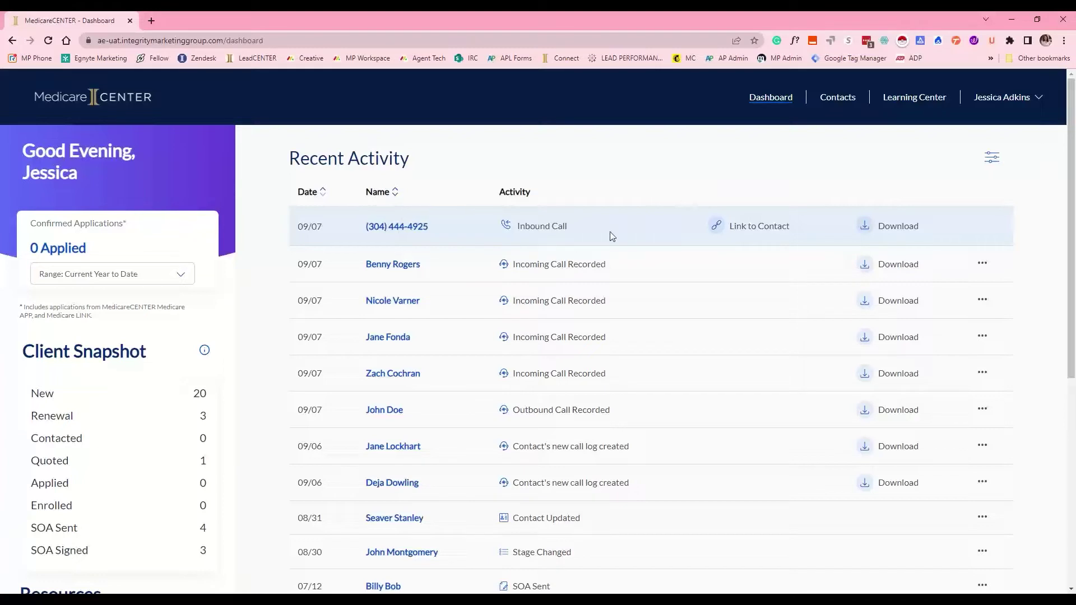
{"action": "left_click", "coordinate": [758, 227]}
{"action": "left_click", "coordinate": [586, 307]}
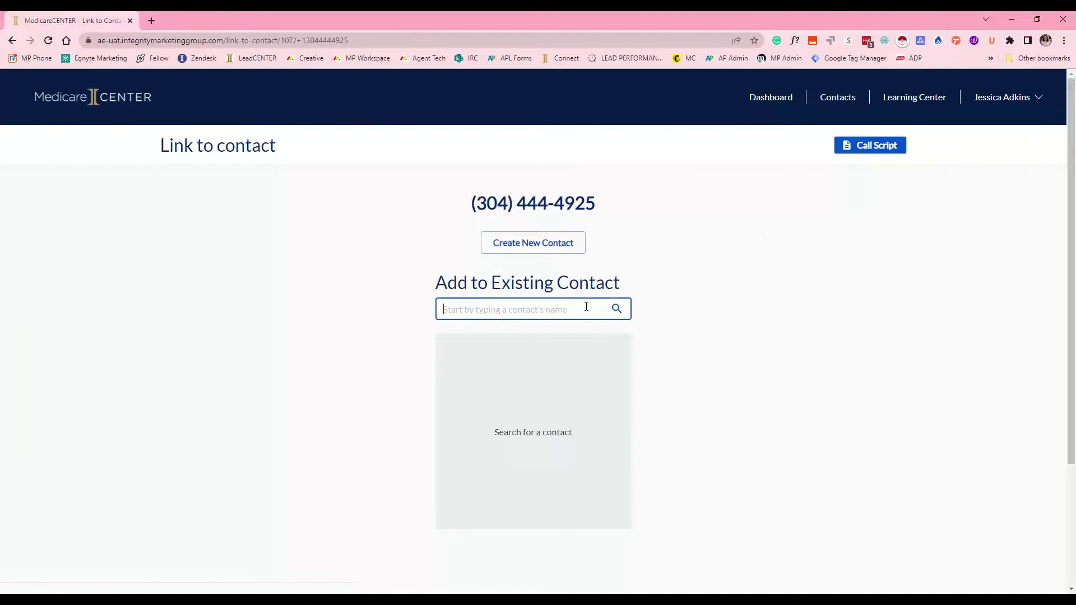
Search existing contacts by first name and link the call to the matching client.
{"action": "type", "text": "Nicole"}
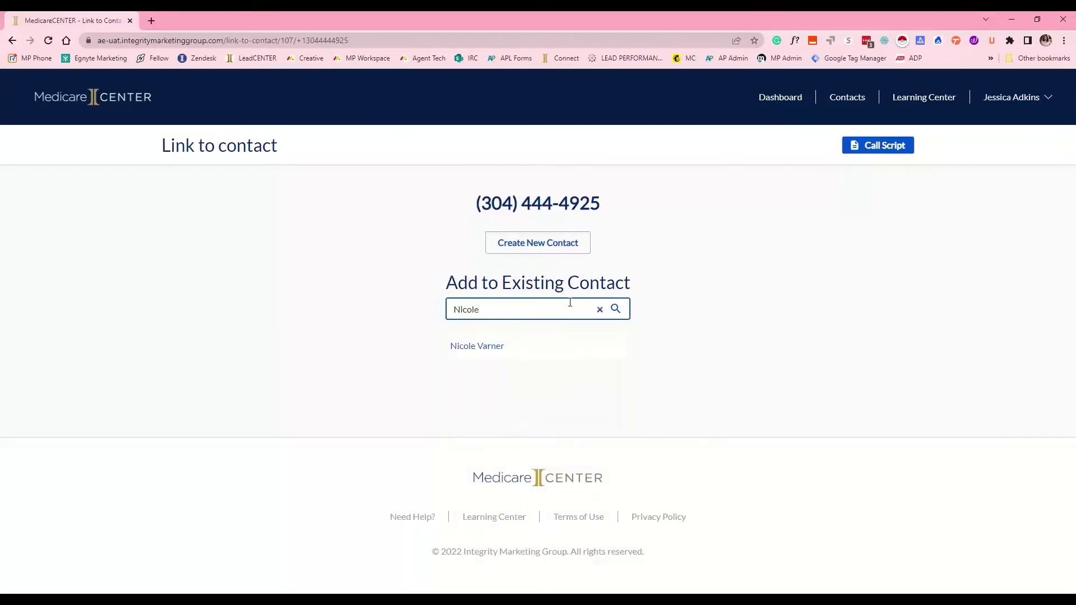
{"action": "left_click", "coordinate": [480, 347]}
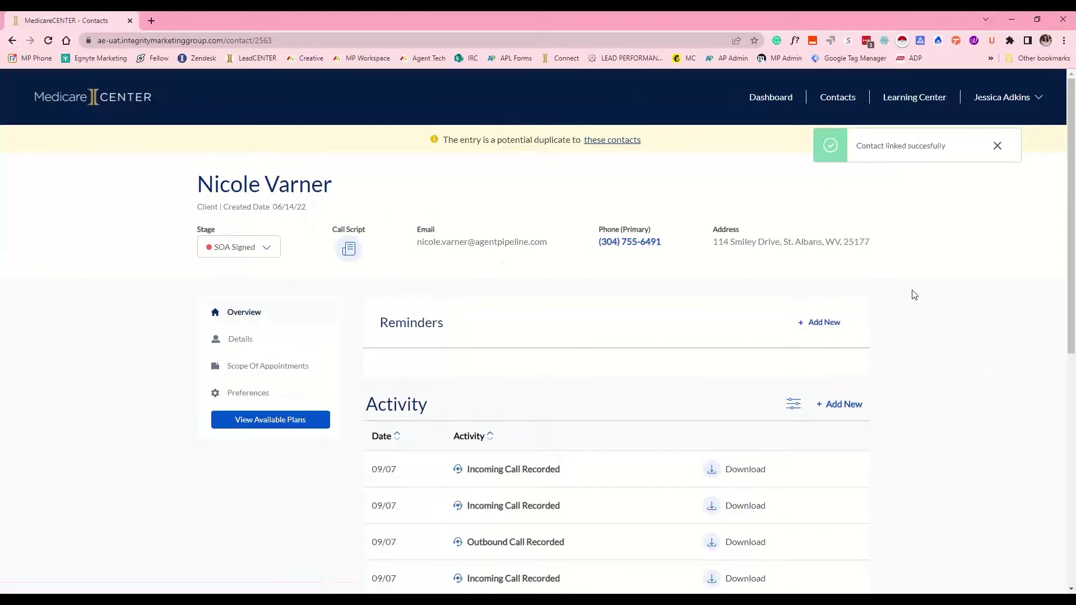
{"action": "scroll", "coordinate": [1071, 252], "scroll_direction": "down", "scroll_amount": 3}
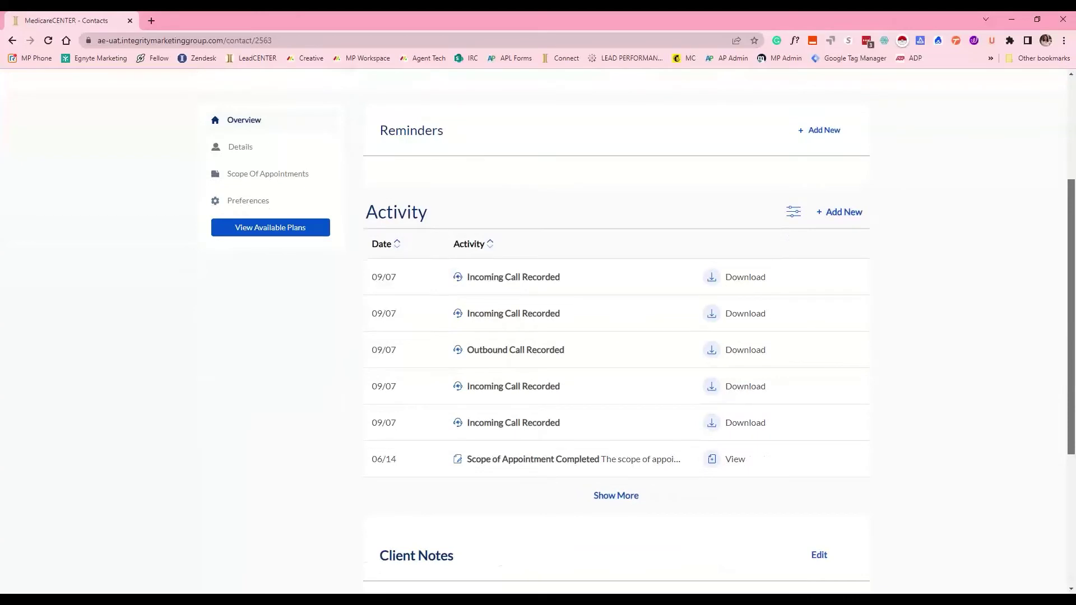
{"action": "scroll", "coordinate": [543, 97], "scroll_direction": "up", "scroll_amount": 3}
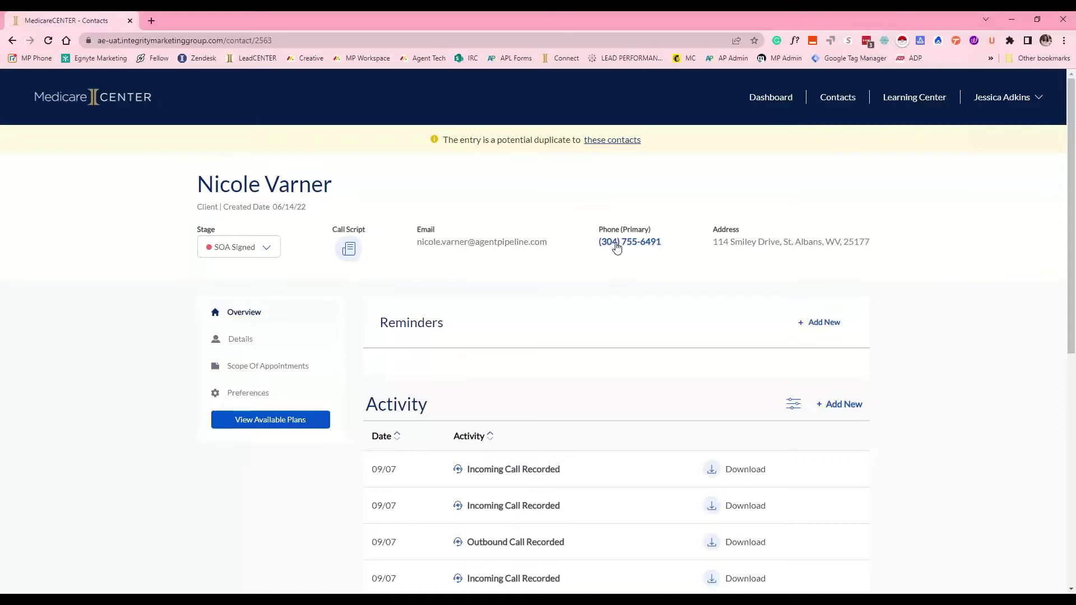
Call the contact's Phone (Primary) number and close the Recorded Call Script notice.
{"action": "left_click", "coordinate": [617, 247]}
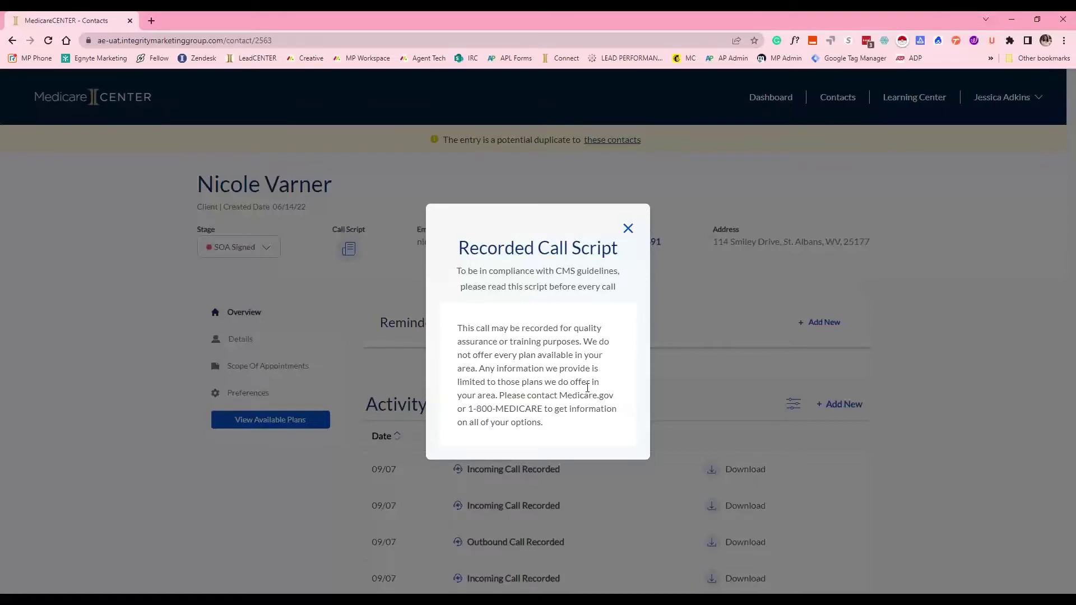
{"action": "left_click", "coordinate": [629, 228]}
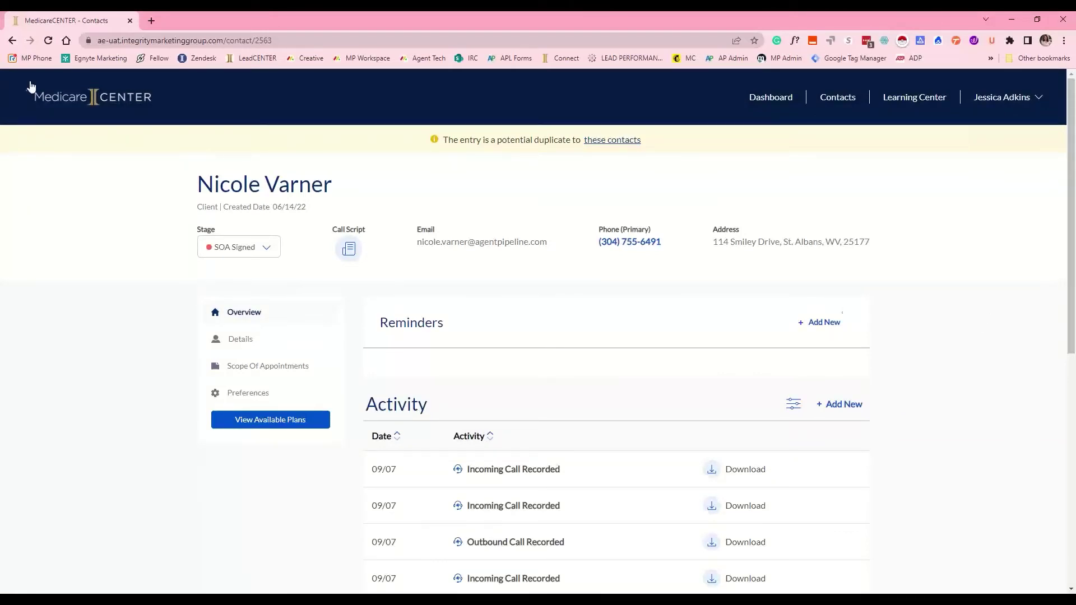
{"action": "left_click", "coordinate": [50, 42]}
Place a second call to the Phone (Primary) number and close the call script notice.
{"action": "left_click", "coordinate": [627, 246]}
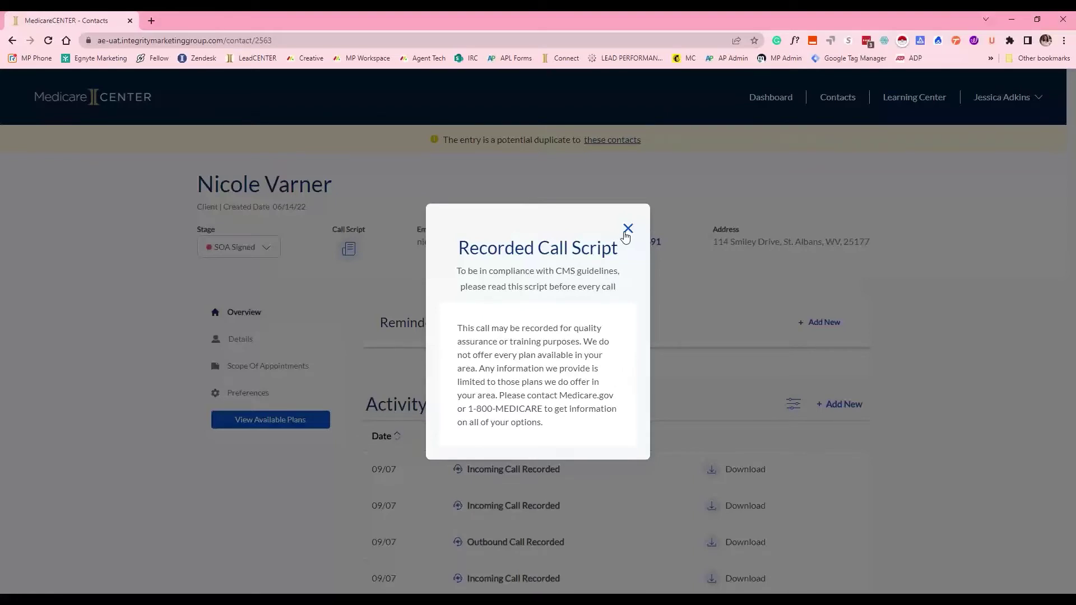
{"action": "left_click", "coordinate": [627, 232]}
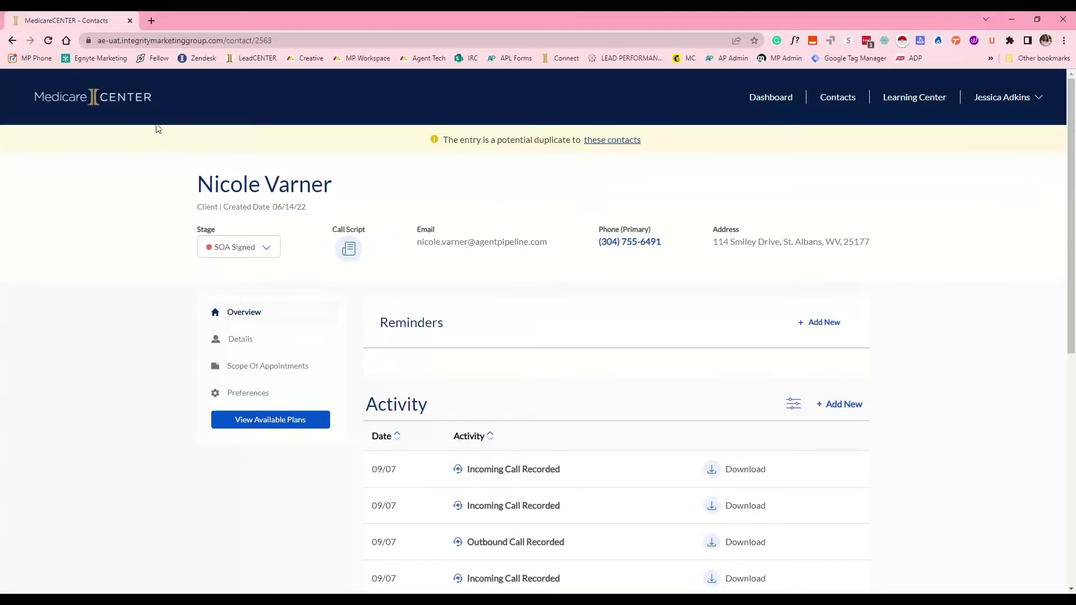
Reload the contact and note on the Outbound Call Recorded activity: 'Outbound call made to check on status of husband's quote.'.
{"action": "left_click", "coordinate": [48, 41]}
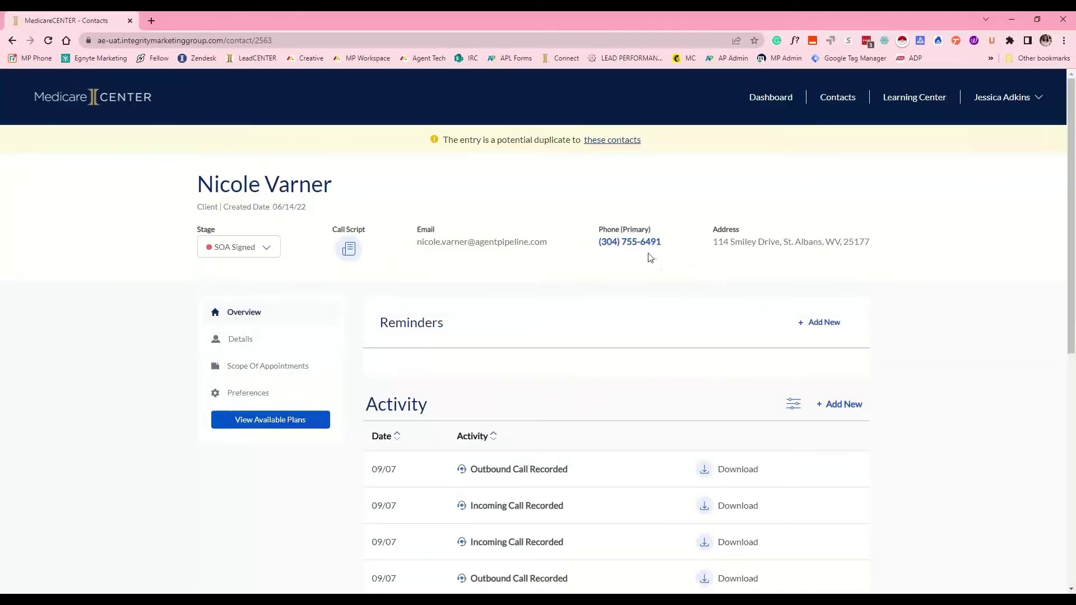
{"action": "left_click", "coordinate": [554, 475]}
{"action": "left_click", "coordinate": [493, 368]}
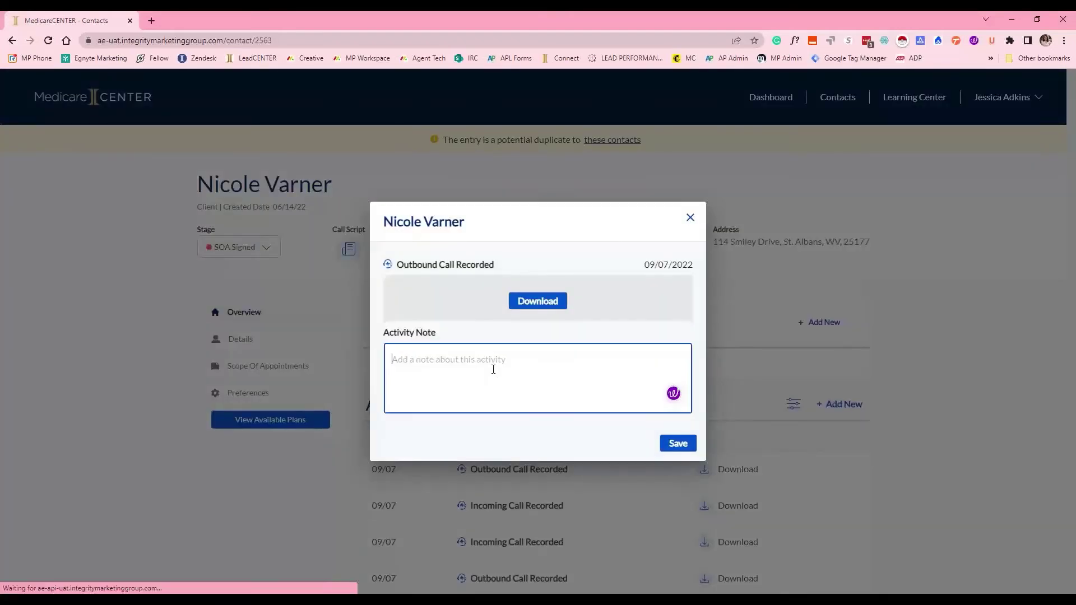
{"action": "type", "text": "Outbound ca"}
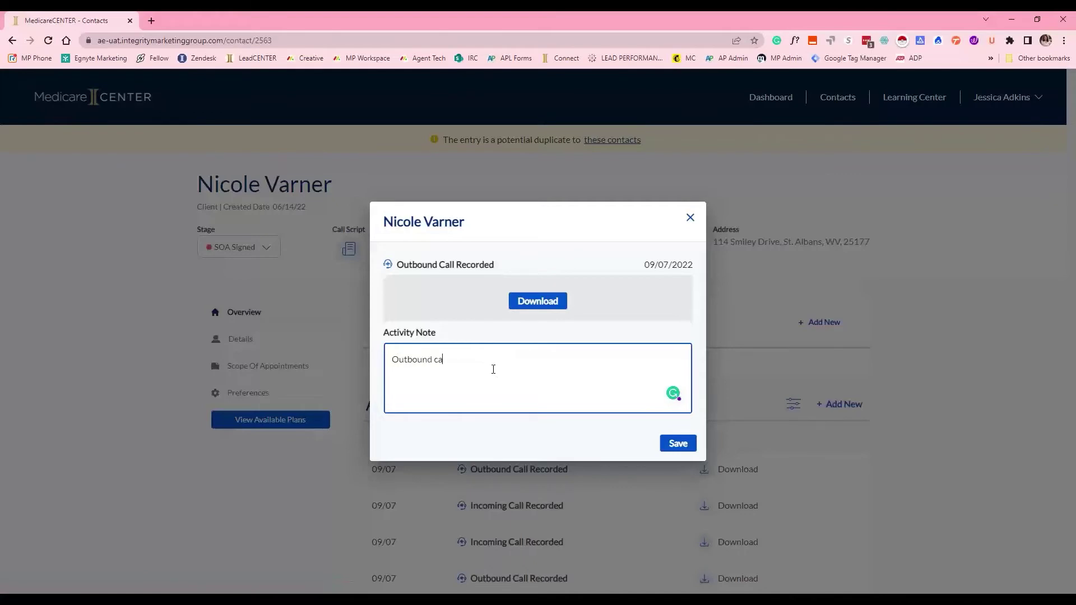
{"action": "type", "text": "ll made to check on status of husband's quote."}
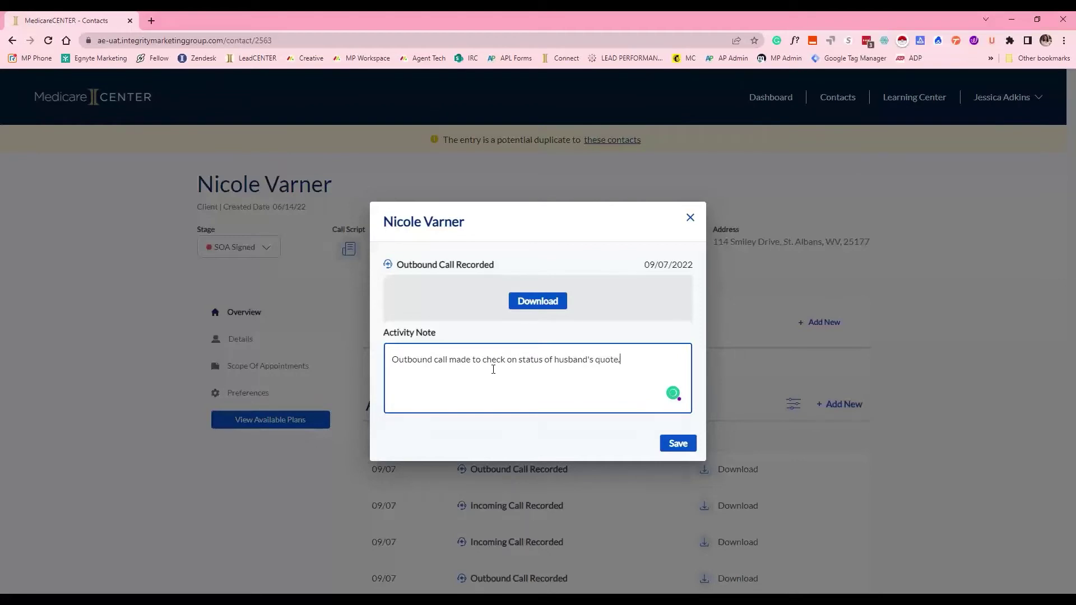
{"action": "left_click", "coordinate": [679, 443]}
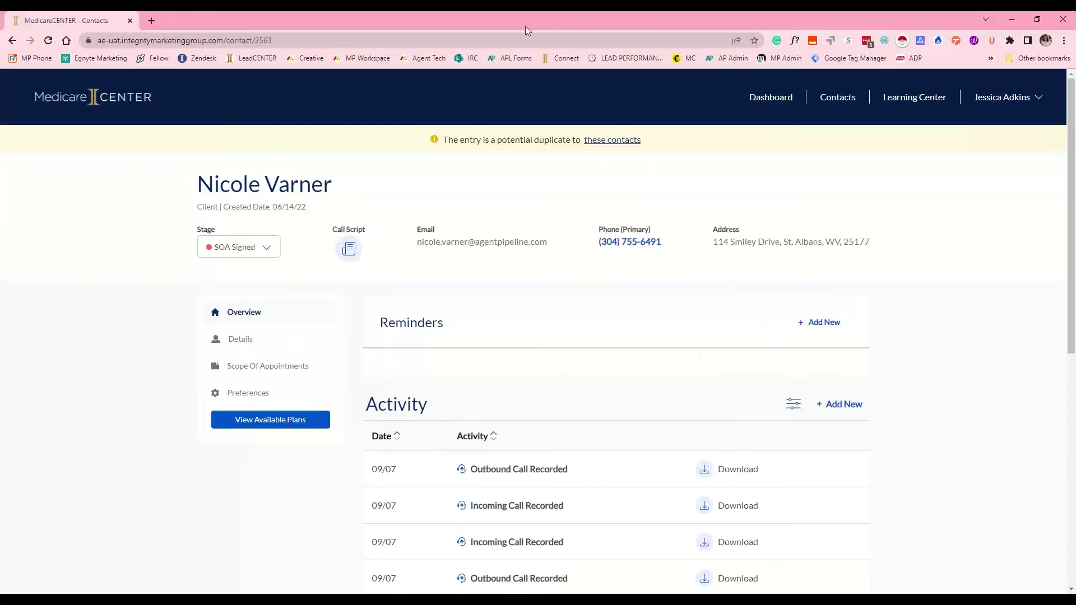
Open the contact's details, review the Recorded Call Script twice, then show the completed 06/14/2022 Scope of Appointments.
{"action": "left_click", "coordinate": [234, 339]}
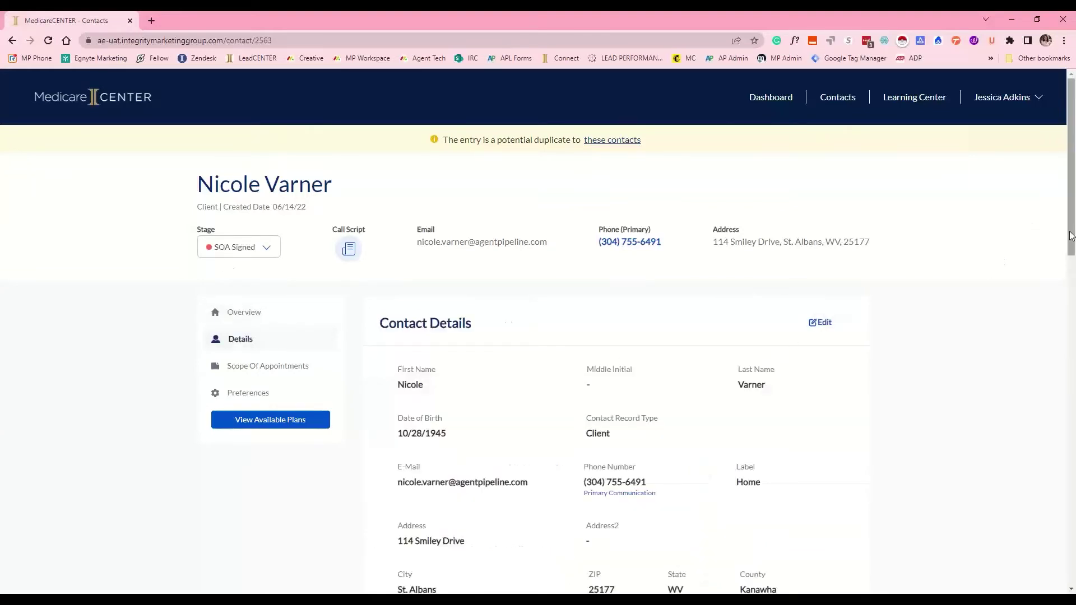
{"action": "mouse_move", "coordinate": [1072, 237]}
{"action": "left_mouse_down"}
{"action": "mouse_move", "coordinate": [1072, 455]}
{"action": "mouse_move", "coordinate": [1057, 427]}
{"action": "mouse_move", "coordinate": [1071, 538]}
{"action": "mouse_move", "coordinate": [1067, 248]}
{"action": "left_mouse_up"}
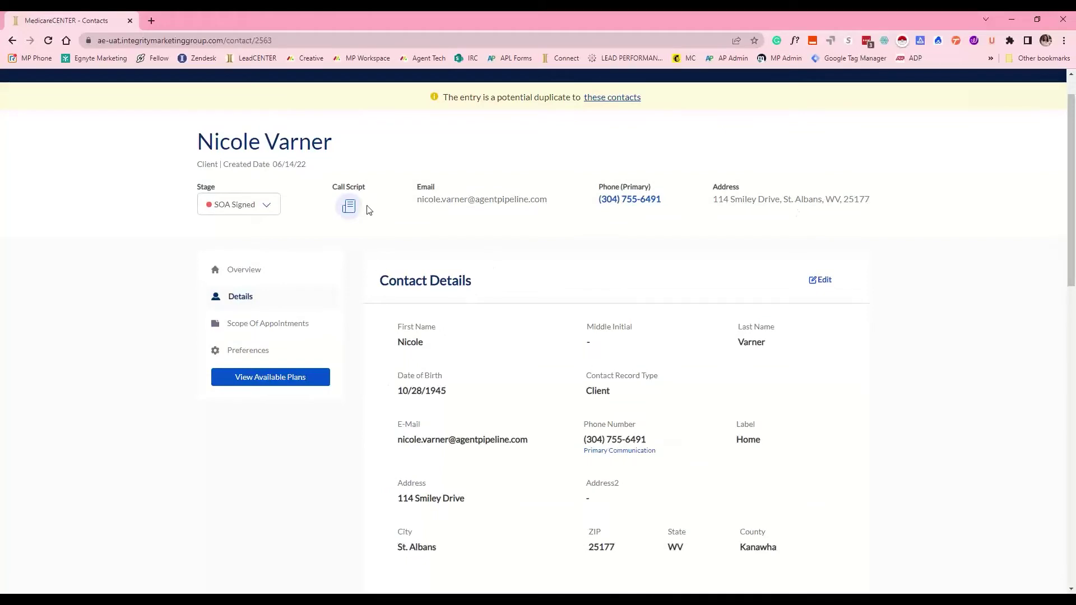
{"action": "left_click", "coordinate": [348, 207]}
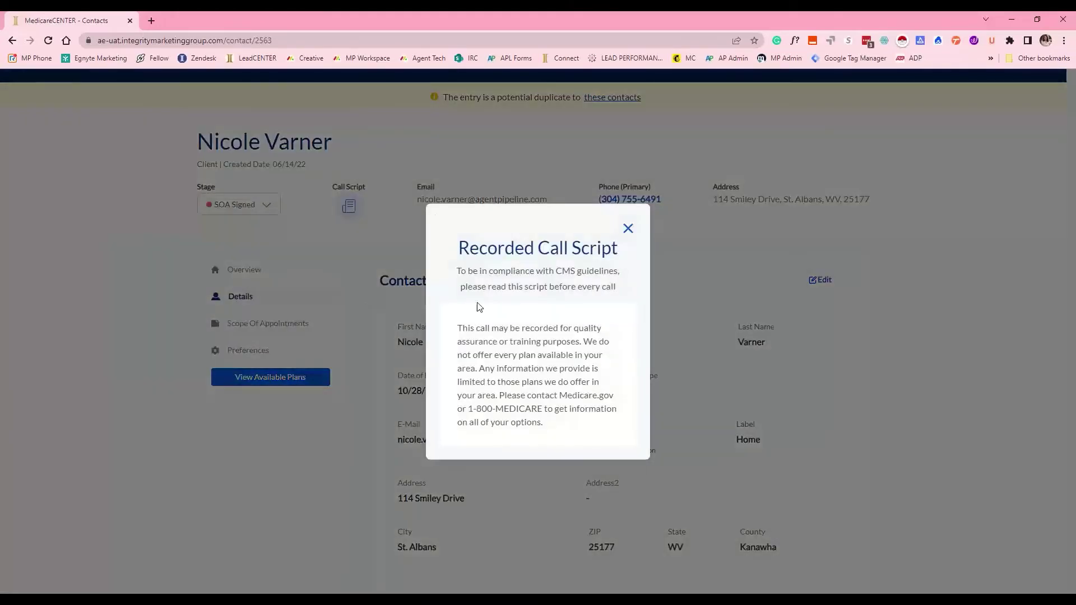
{"action": "left_click", "coordinate": [628, 227]}
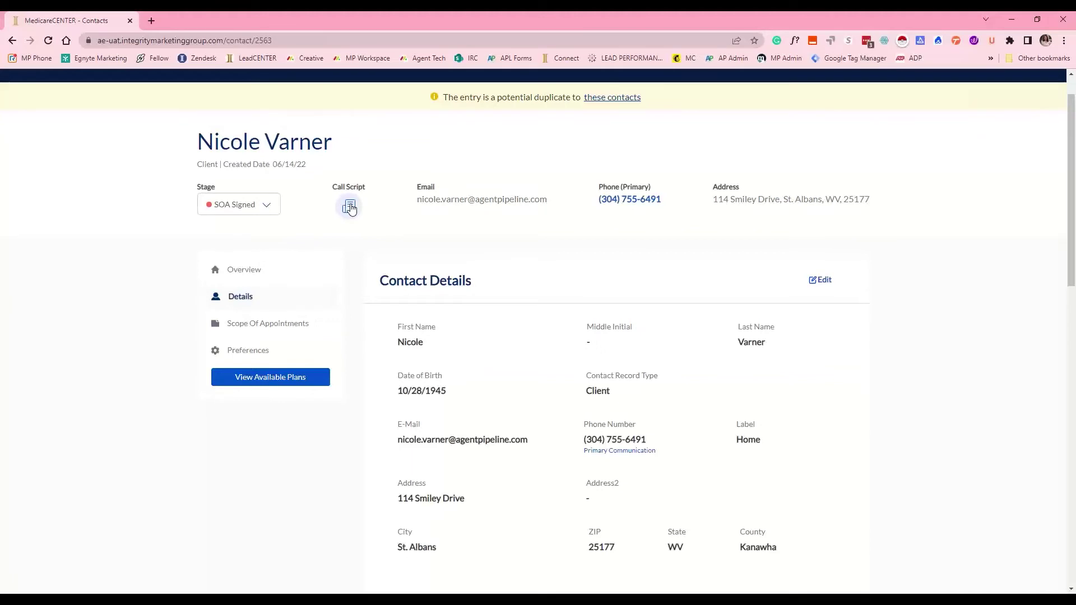
{"action": "left_click", "coordinate": [350, 207]}
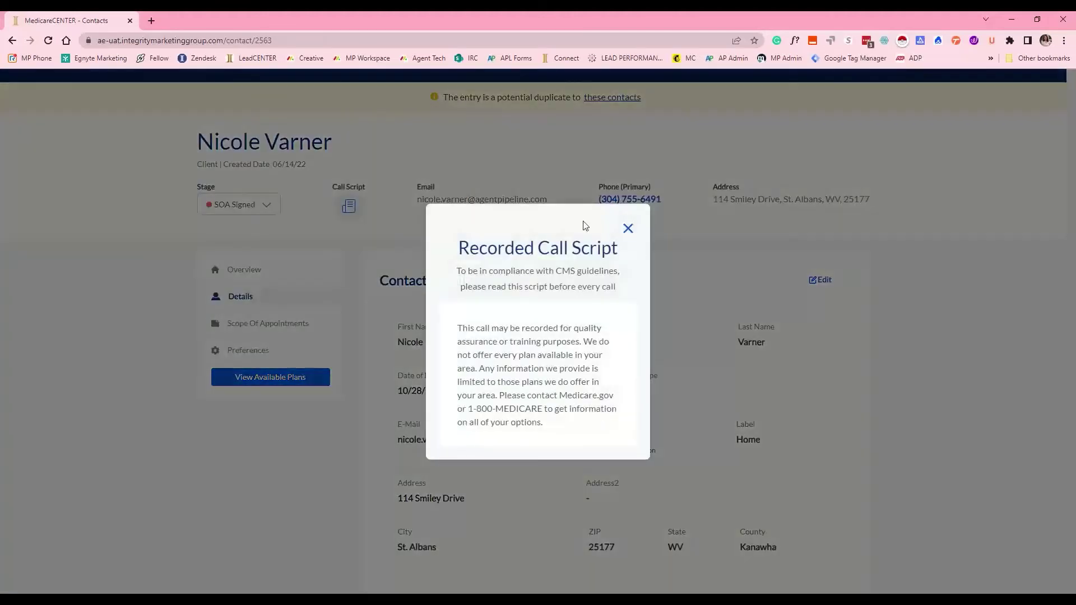
{"action": "left_click", "coordinate": [629, 229]}
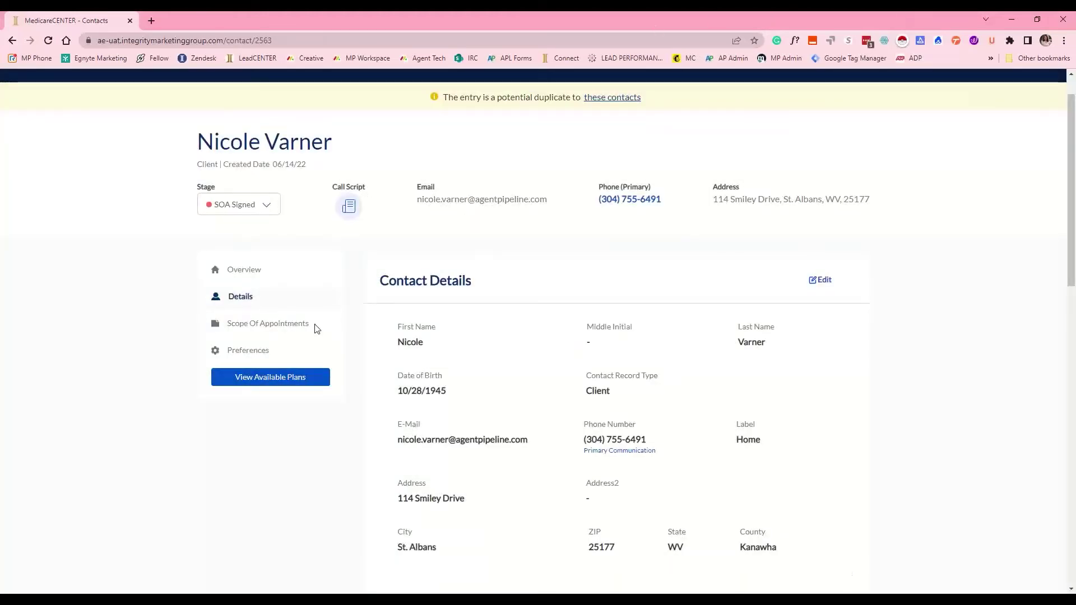
{"action": "left_click", "coordinate": [257, 324]}
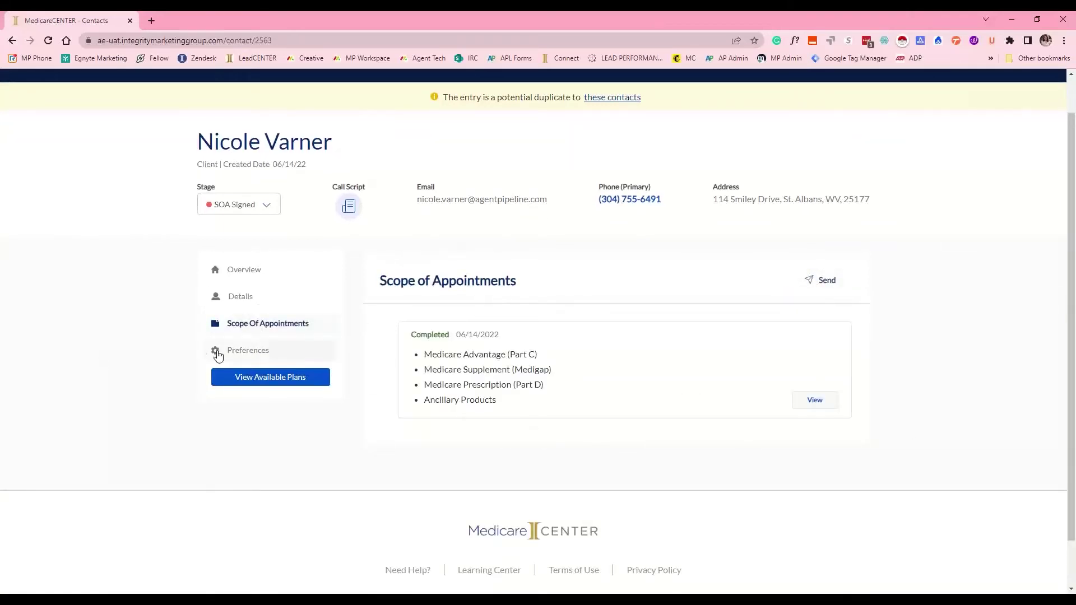
In Preferences, toggle Text Messaging and Do Not Call, then restore Phone Calls as the primary communication.
{"action": "left_click", "coordinate": [249, 353]}
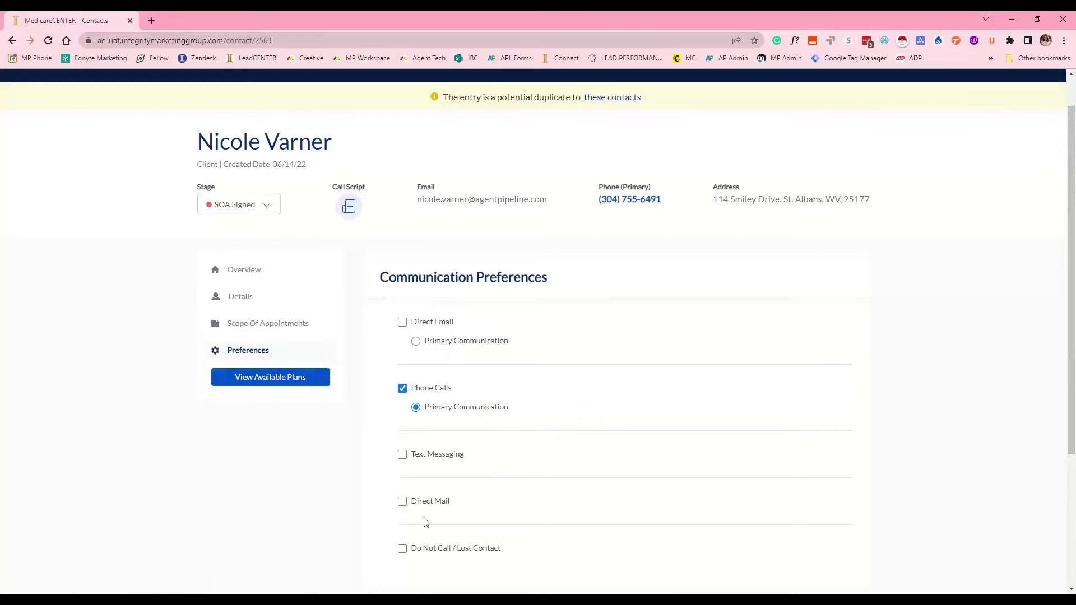
{"action": "left_click", "coordinate": [404, 456]}
{"action": "scroll", "coordinate": [499, 425], "scroll_direction": "down", "scroll_amount": 4}
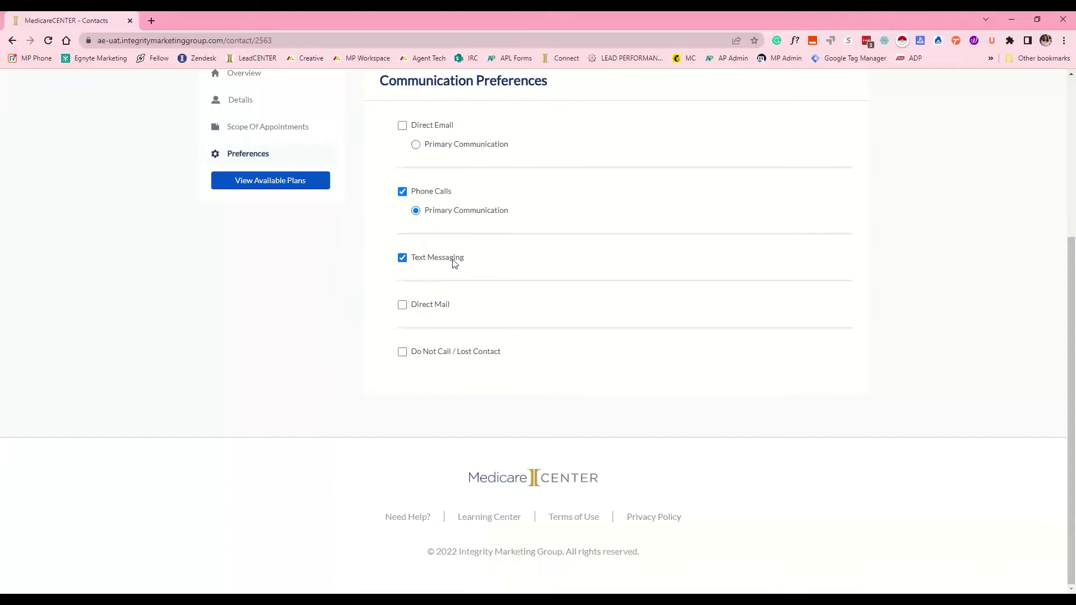
{"action": "left_click", "coordinate": [403, 354]}
{"action": "left_click", "coordinate": [402, 192]}
{"action": "left_click", "coordinate": [416, 211]}
{"action": "scroll", "coordinate": [651, 367], "scroll_direction": "up", "scroll_amount": 1}
{"action": "scroll", "coordinate": [650, 367], "scroll_direction": "up", "scroll_amount": 4}
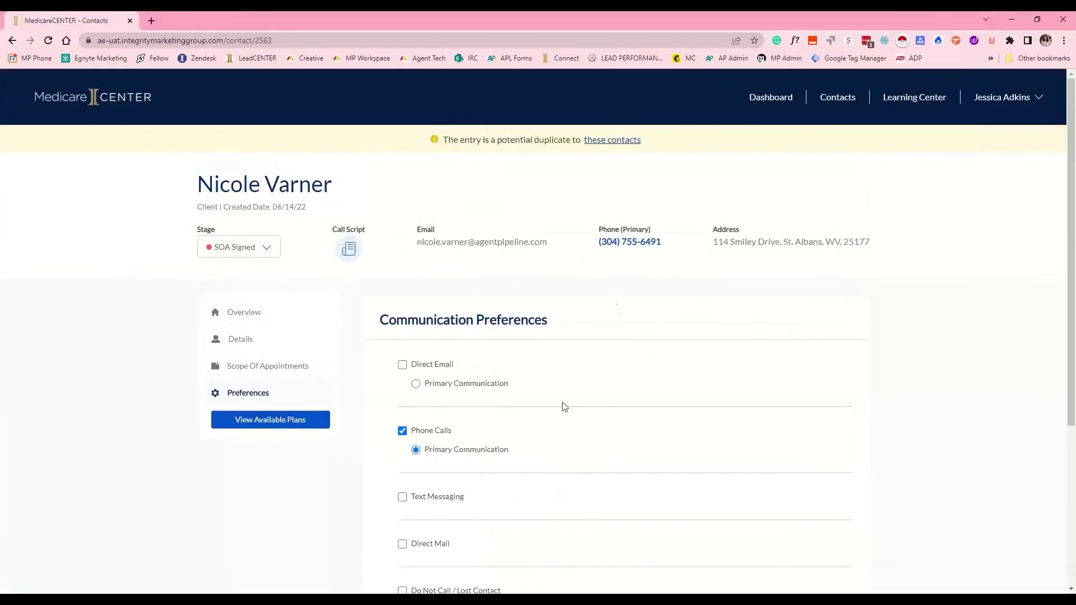
Review the 18 available MAPD plans, led by Humana Gold Plus H5619-113, then return to the contact record.
{"action": "left_click", "coordinate": [276, 426]}
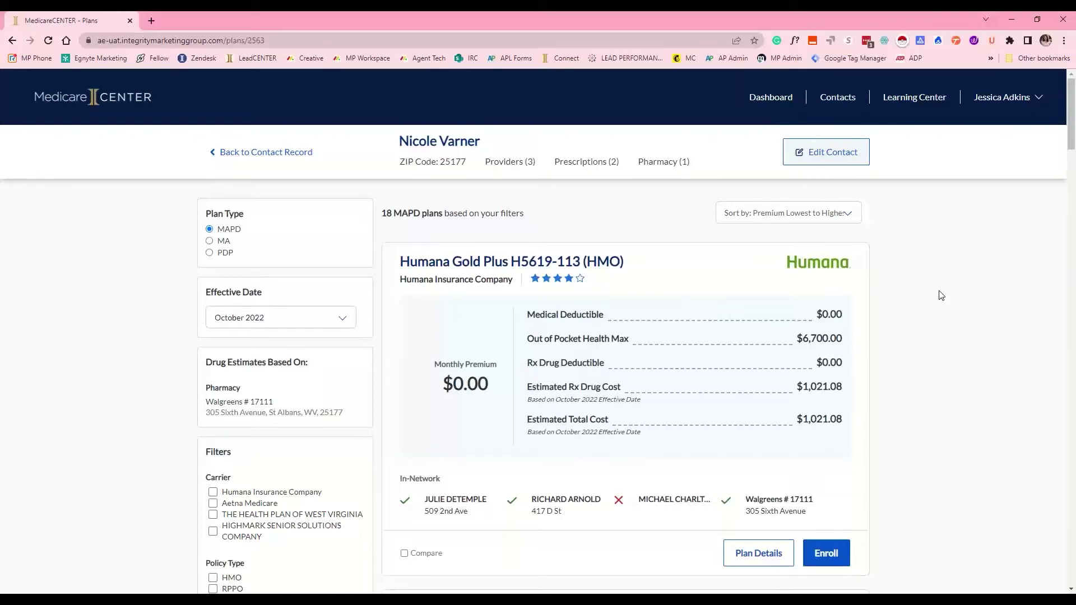
{"action": "left_click", "coordinate": [258, 156]}
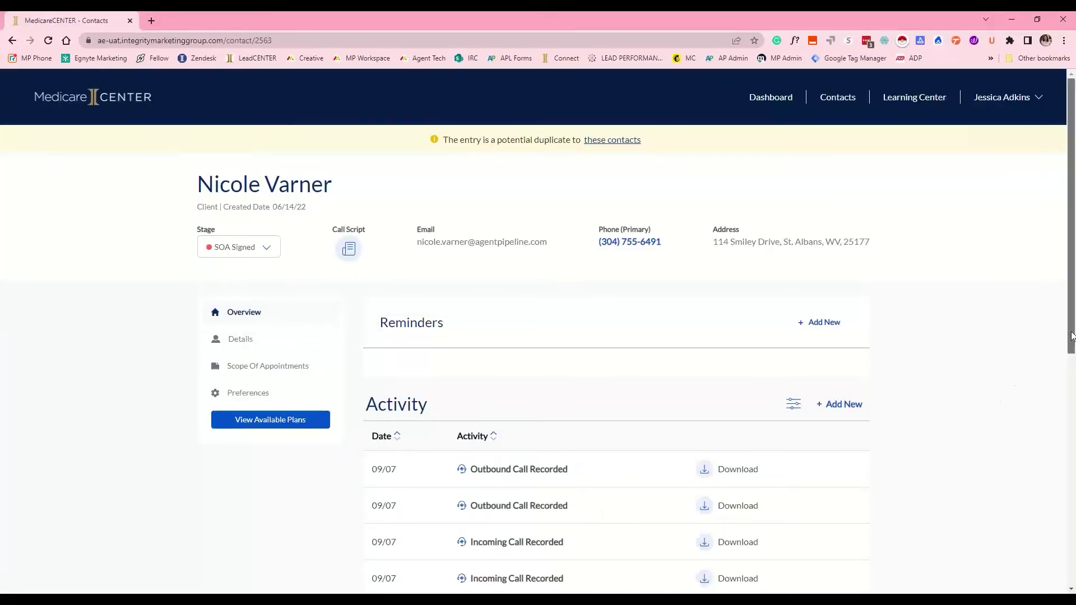
Load more Activity entries so the 06/14 Scope of Appointment items appear below the seven 09/07 recorded calls.
{"action": "left_click_drag", "start_coordinate": [1072, 338], "coordinate": [1071, 425]}
{"action": "left_click", "coordinate": [606, 525]}
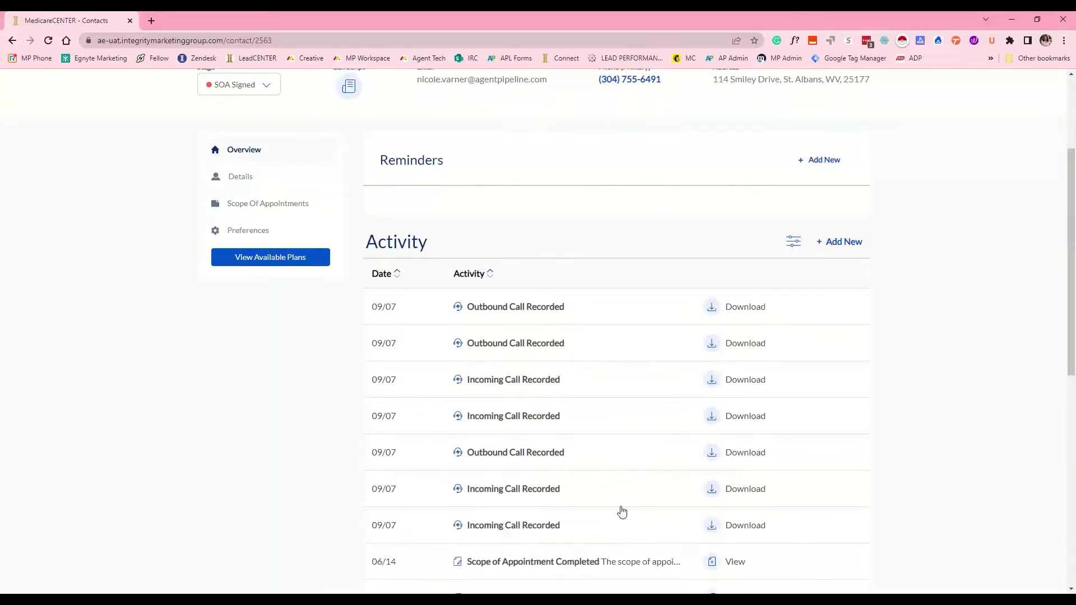
{"action": "left_click_drag", "start_coordinate": [1072, 364], "coordinate": [1071, 442]}
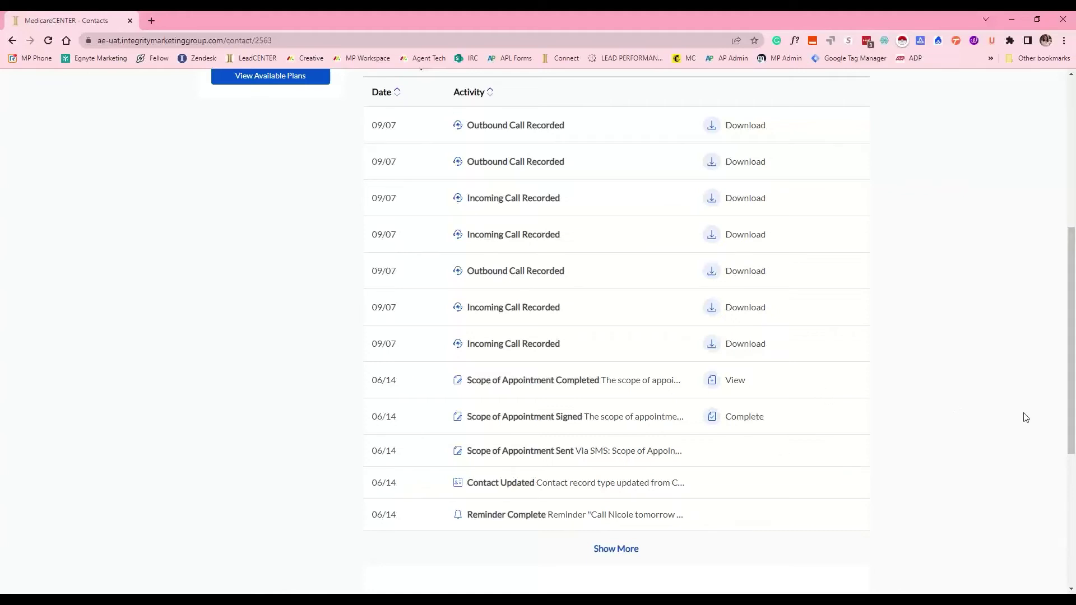
{"action": "left_click_drag", "start_coordinate": [1071, 428], "coordinate": [1059, 406]}
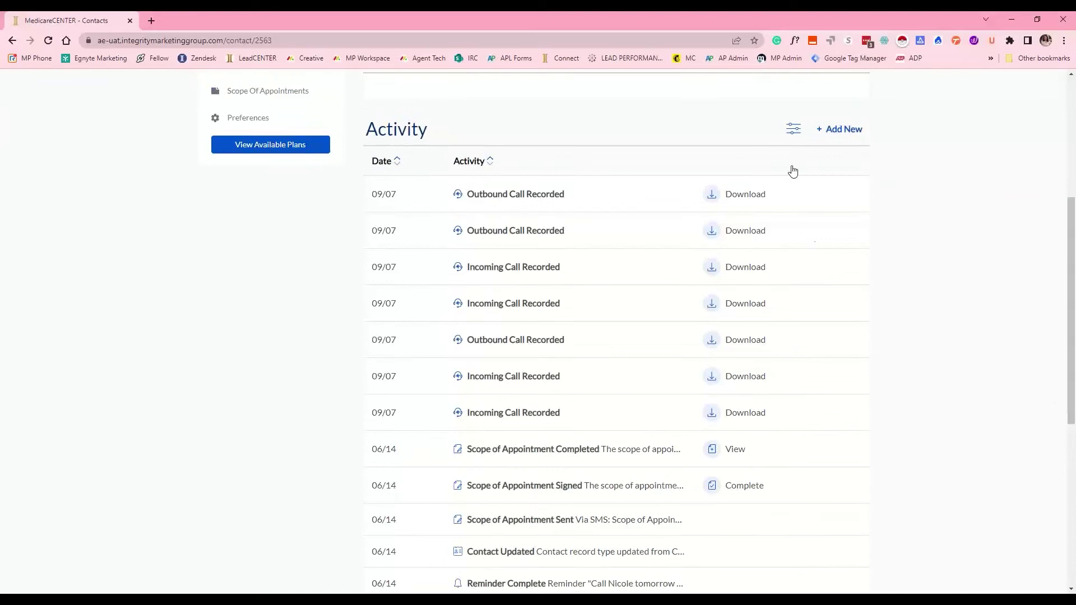
Filter Activity to Incoming Call Recorded, Scope of Appointment Signed and Scope of Appointment Completed entries.
{"action": "left_click", "coordinate": [794, 131]}
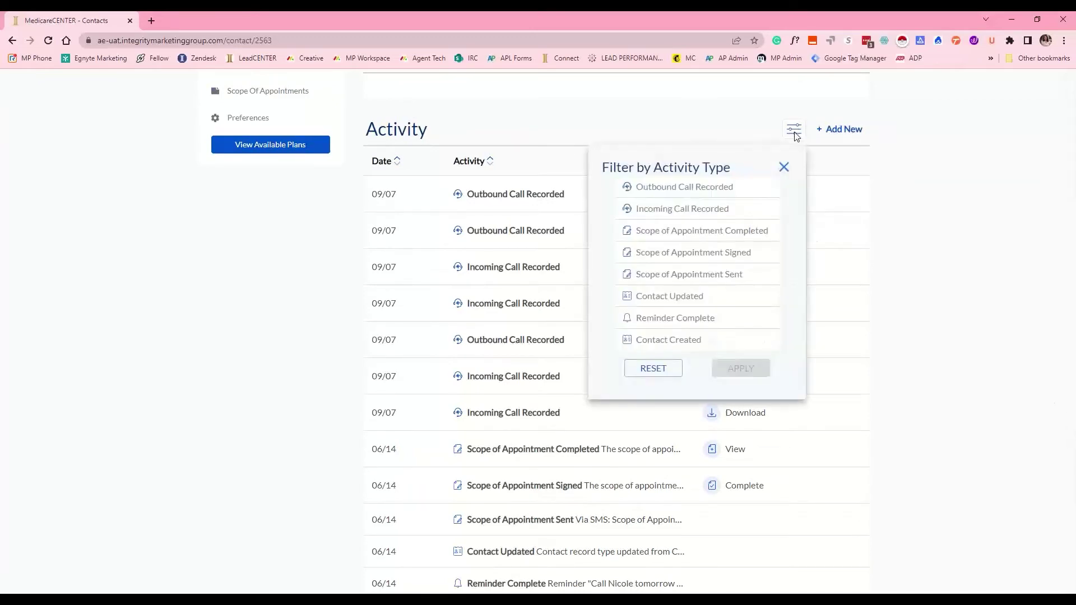
{"action": "left_click", "coordinate": [707, 211]}
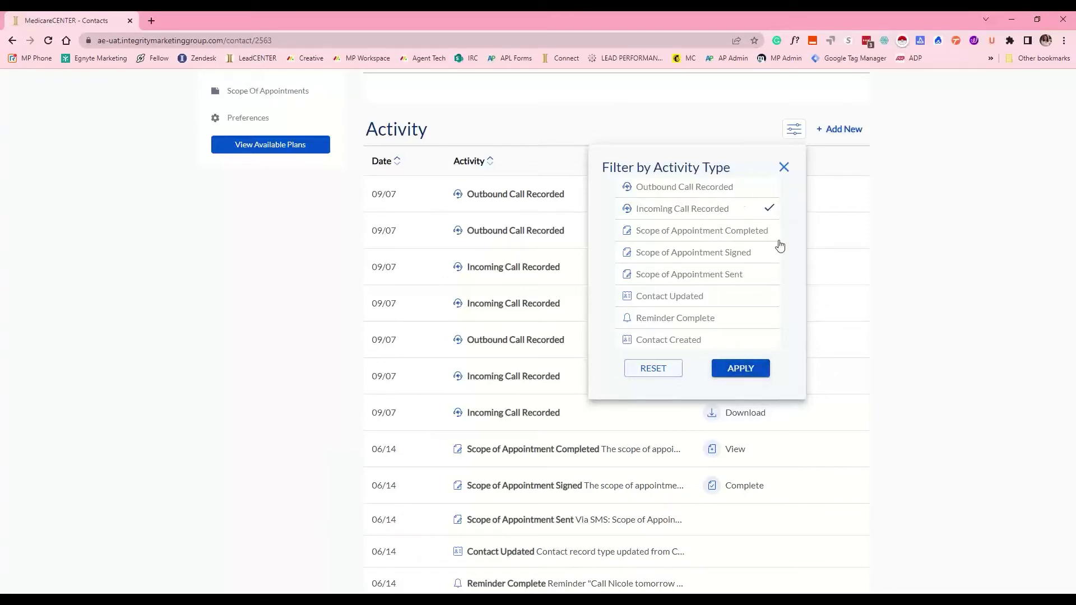
{"action": "left_click", "coordinate": [757, 258]}
{"action": "left_click", "coordinate": [772, 232]}
{"action": "left_click", "coordinate": [751, 395]}
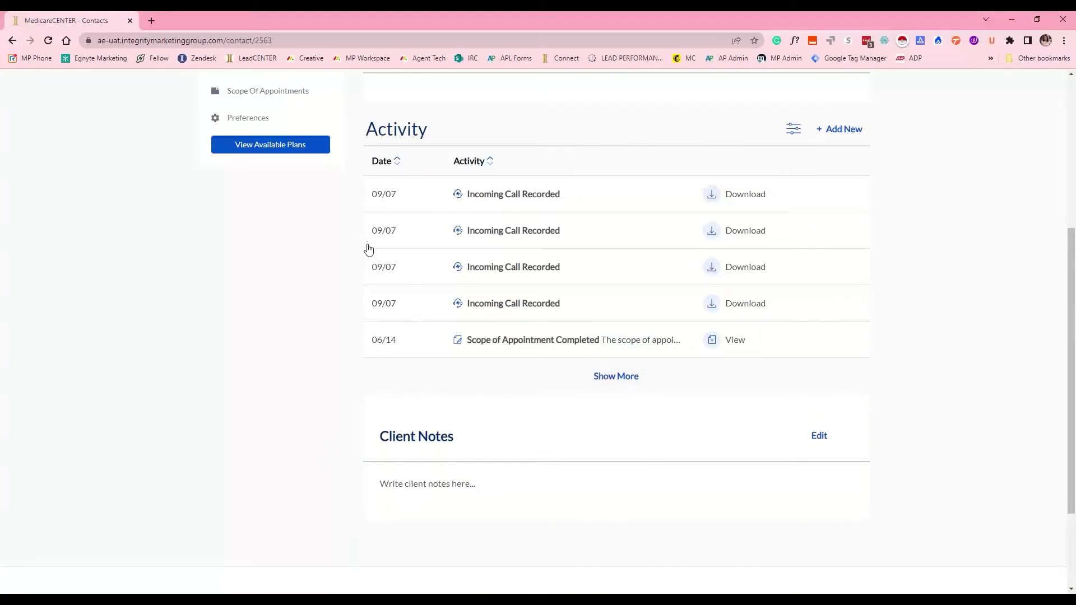
{"action": "scroll", "coordinate": [929, 331], "scroll_direction": "up", "scroll_amount": 5}
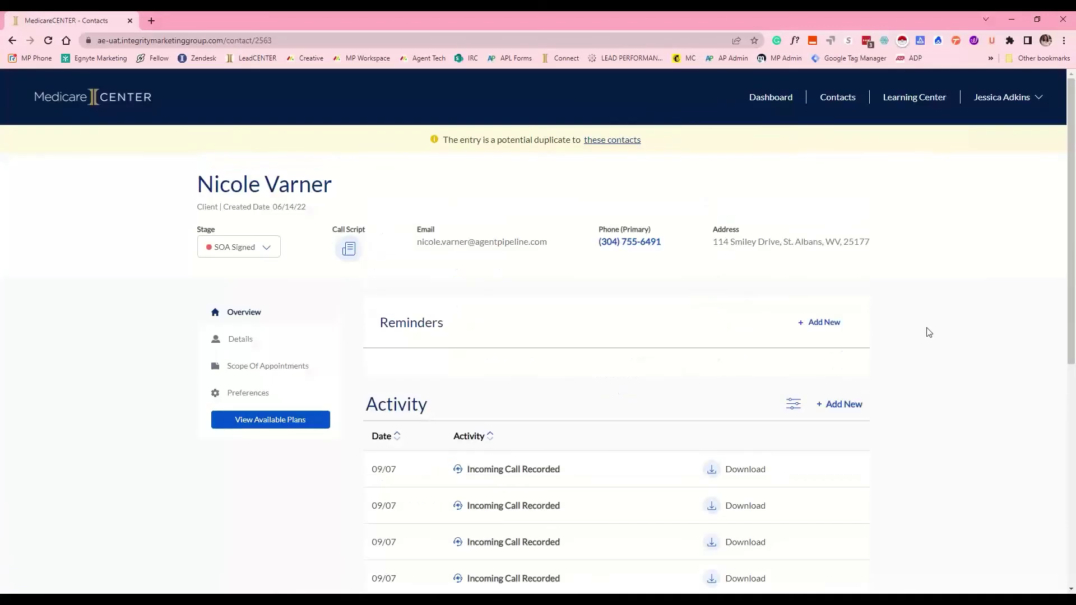
{"action": "left_click", "coordinate": [1007, 98]}
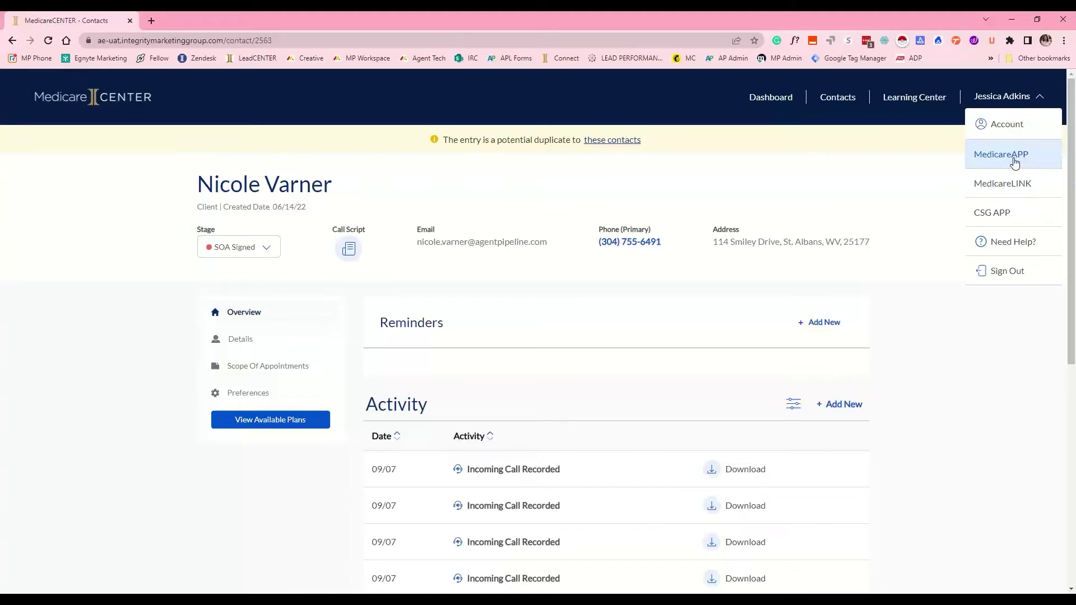
Switch to the Dashboard, where Recent Activity is led by the 09/07 recorded calls.
{"action": "left_click", "coordinate": [777, 99]}
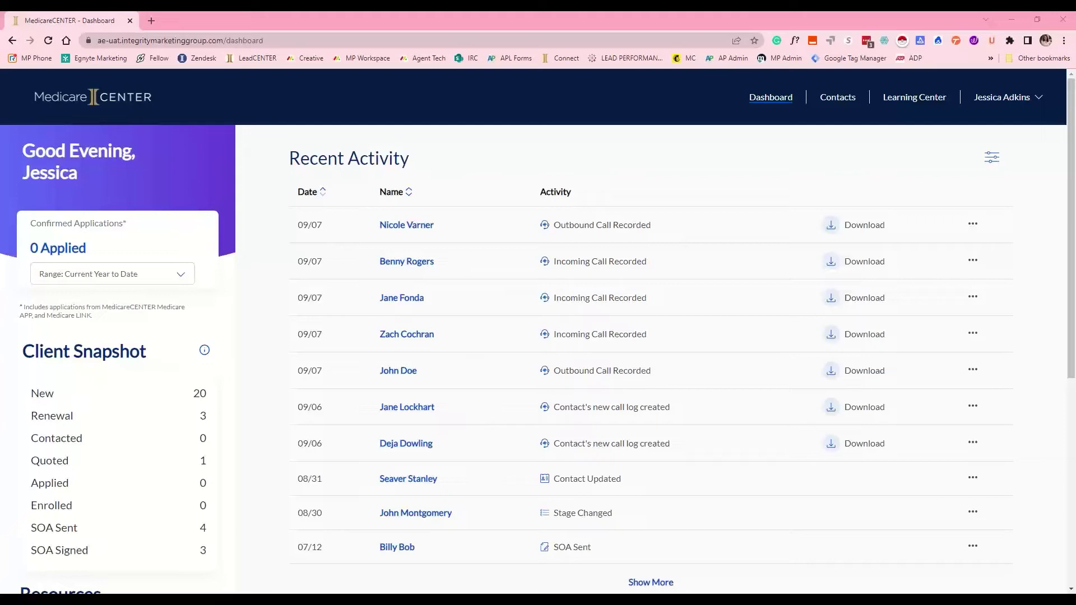
From the contact's plans, compare Humana Gold Plus, Aetna Advantra Credit Value and Aetna Advantra Silver side by side.
{"action": "left_click", "coordinate": [412, 227]}
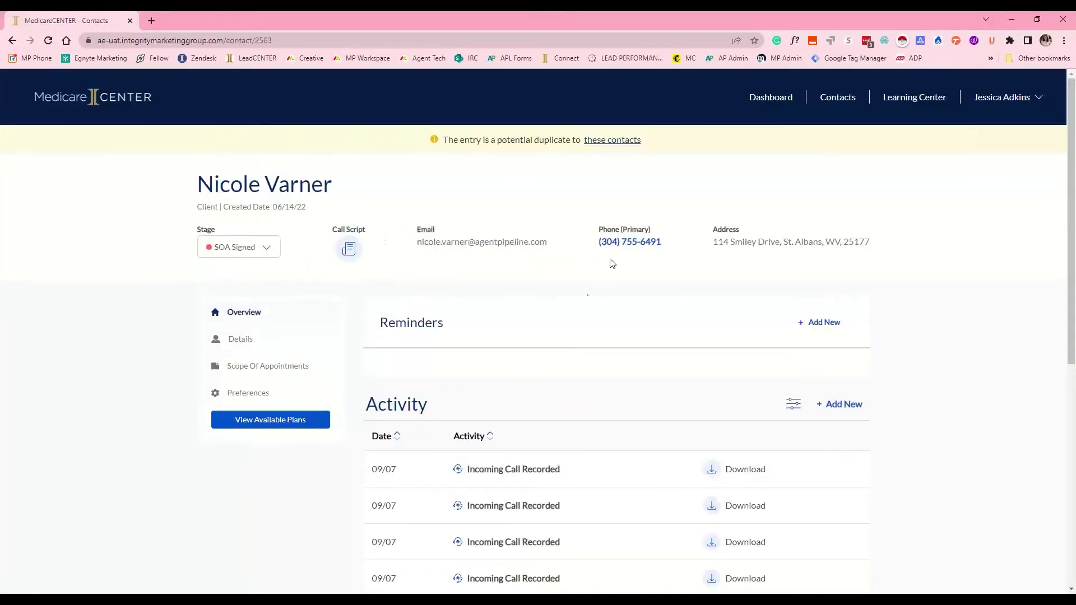
{"action": "left_click", "coordinate": [288, 422]}
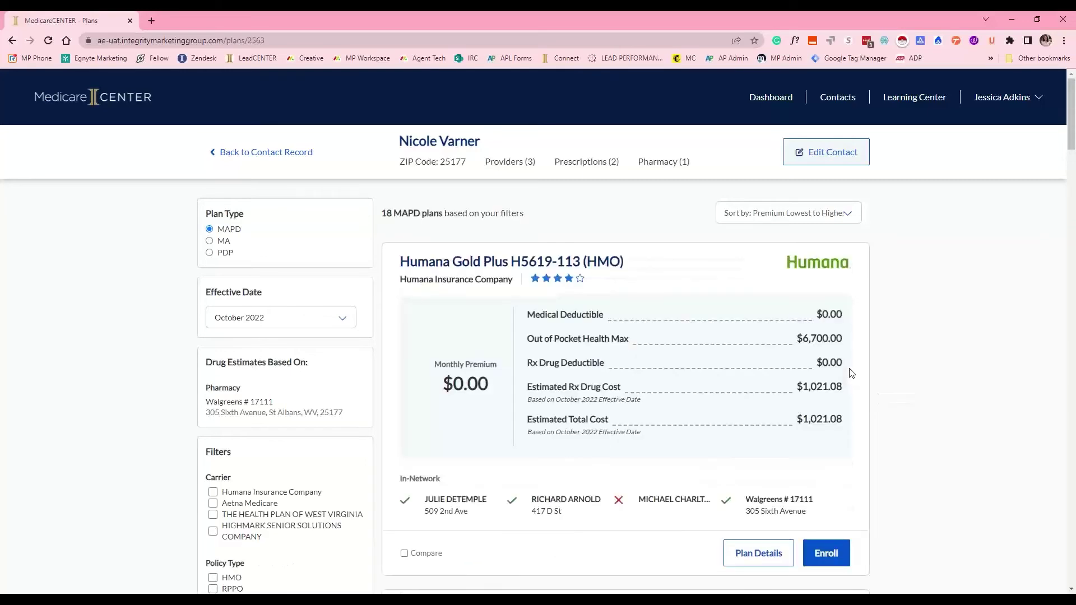
{"action": "left_click", "coordinate": [405, 554]}
{"action": "scroll", "coordinate": [397, 273], "scroll_direction": "down", "scroll_amount": 5}
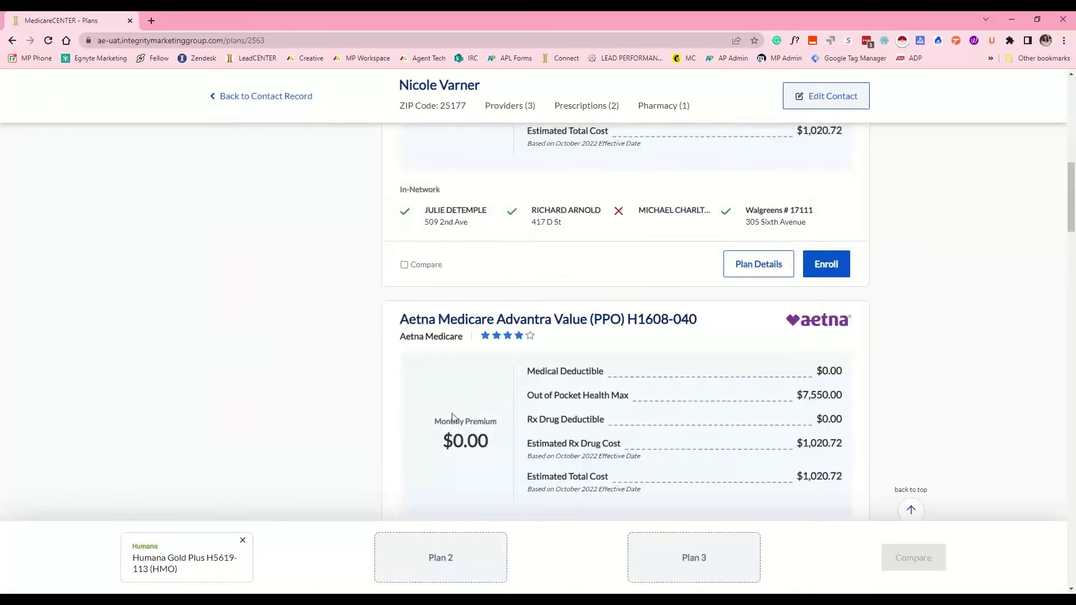
{"action": "left_click", "coordinate": [404, 266]}
{"action": "scroll", "coordinate": [454, 337], "scroll_direction": "down", "scroll_amount": 10}
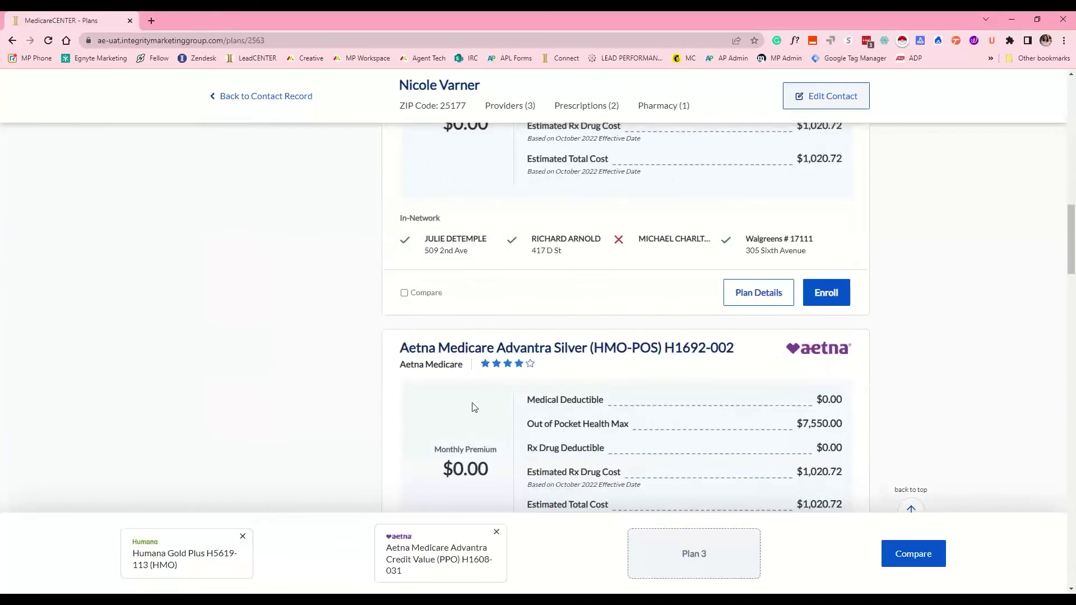
{"action": "left_click", "coordinate": [404, 320]}
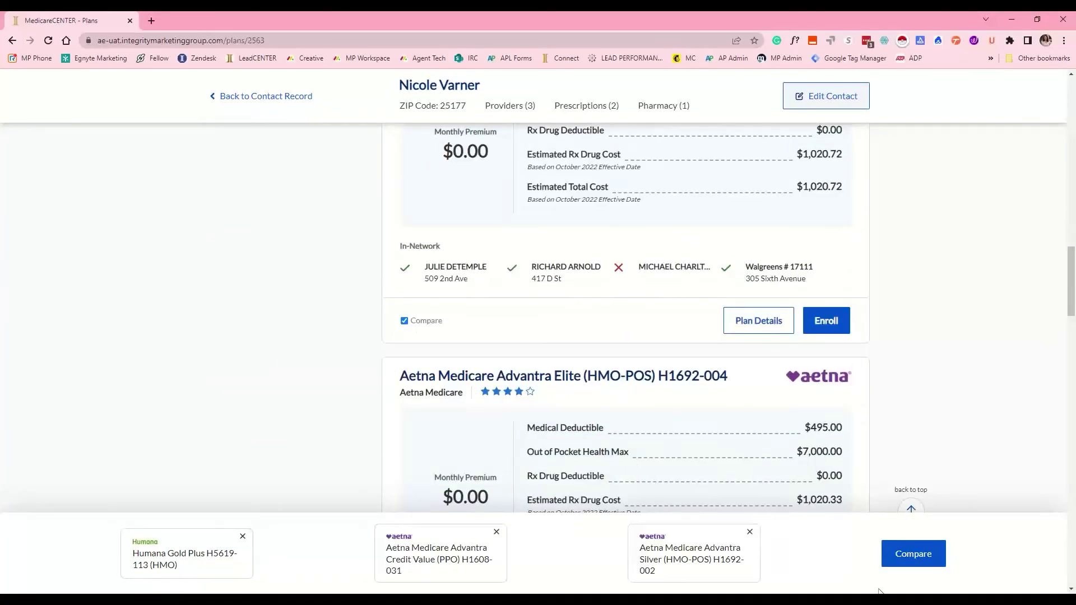
{"action": "left_click", "coordinate": [930, 567]}
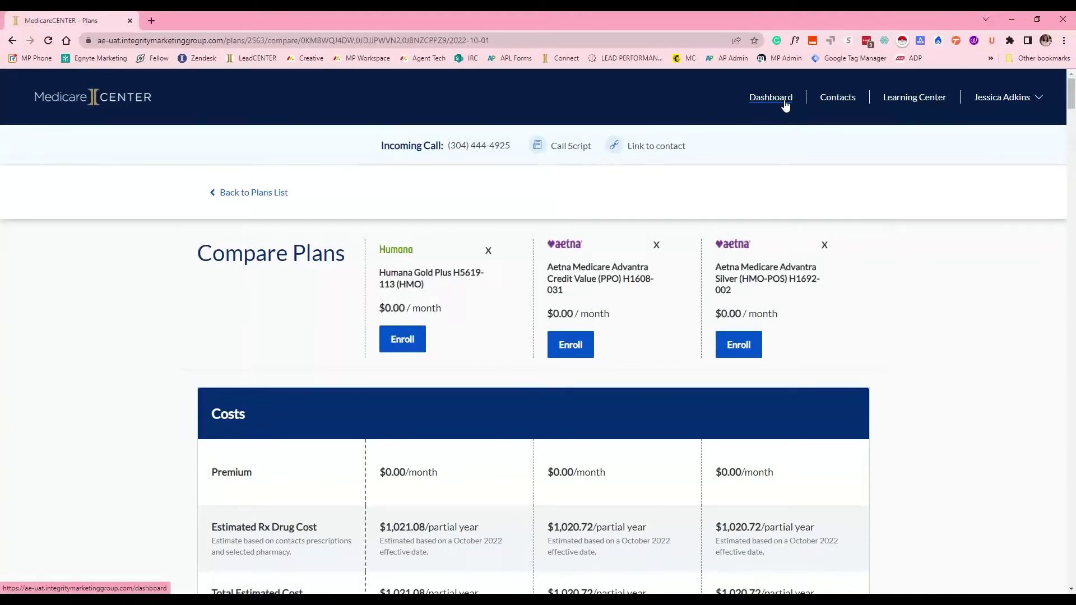
Link the incoming call to an existing contact found by searching part of their name.
{"action": "left_click", "coordinate": [655, 148]}
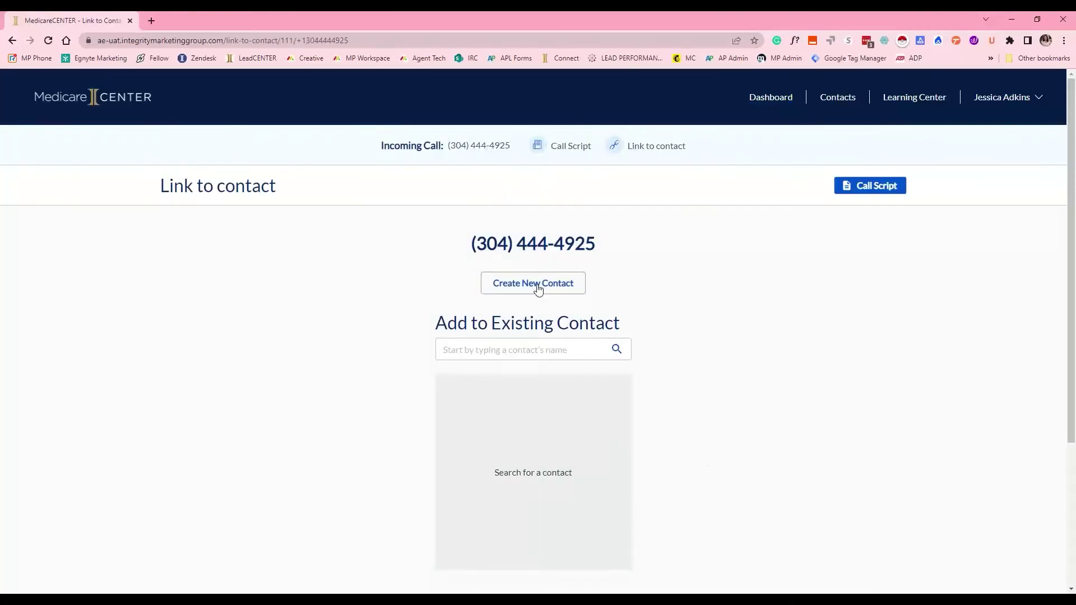
{"action": "left_click", "coordinate": [535, 350]}
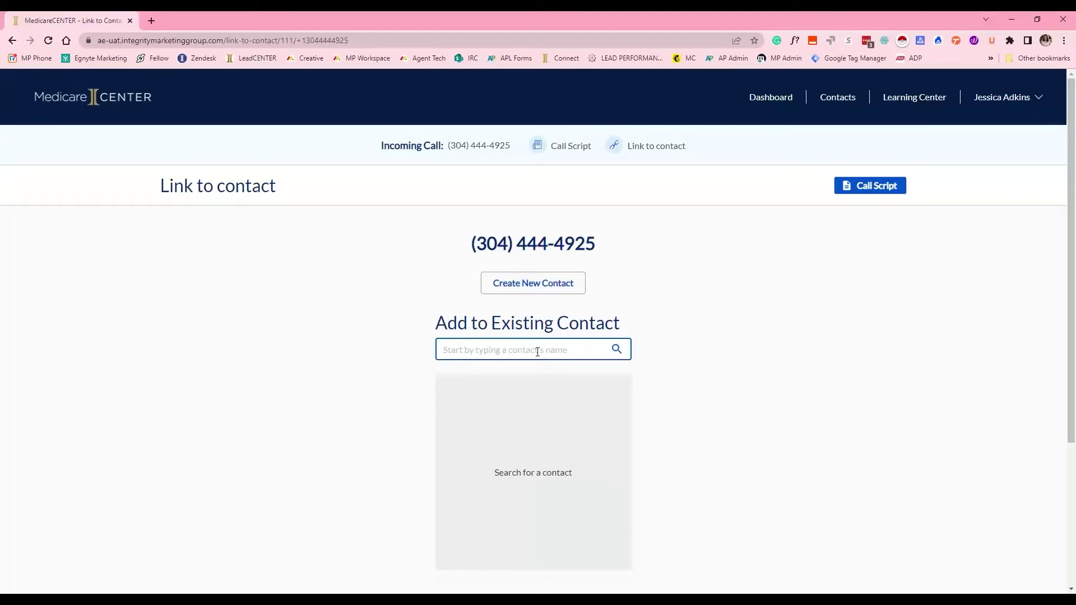
{"action": "type", "text": "bo"}
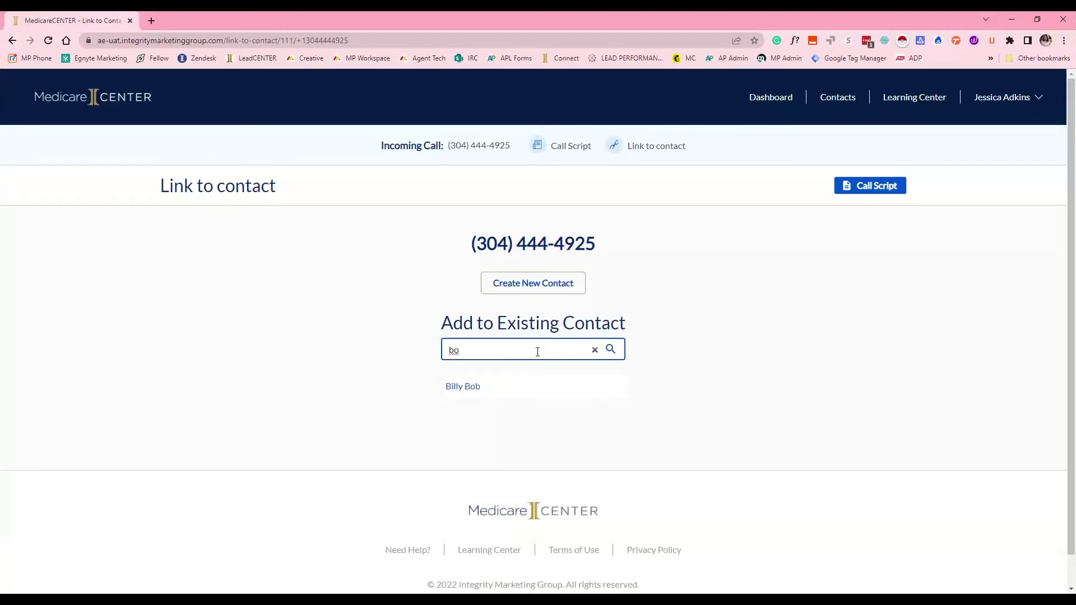
{"action": "left_click", "coordinate": [460, 389]}
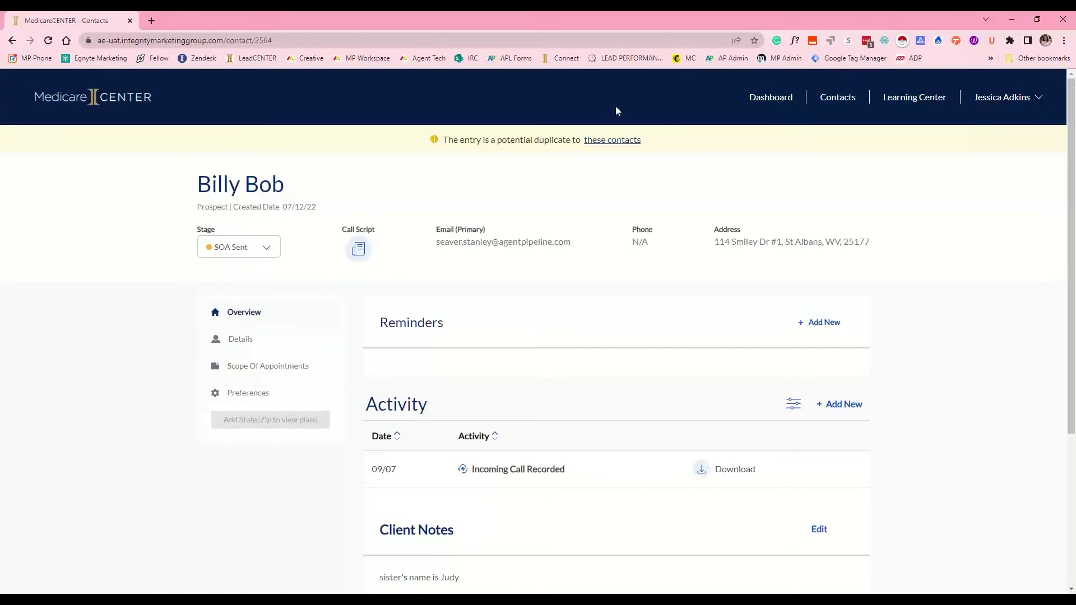
Return to the Dashboard to see the six 09/07 incoming and outbound recorded calls.
{"action": "left_click", "coordinate": [772, 99]}
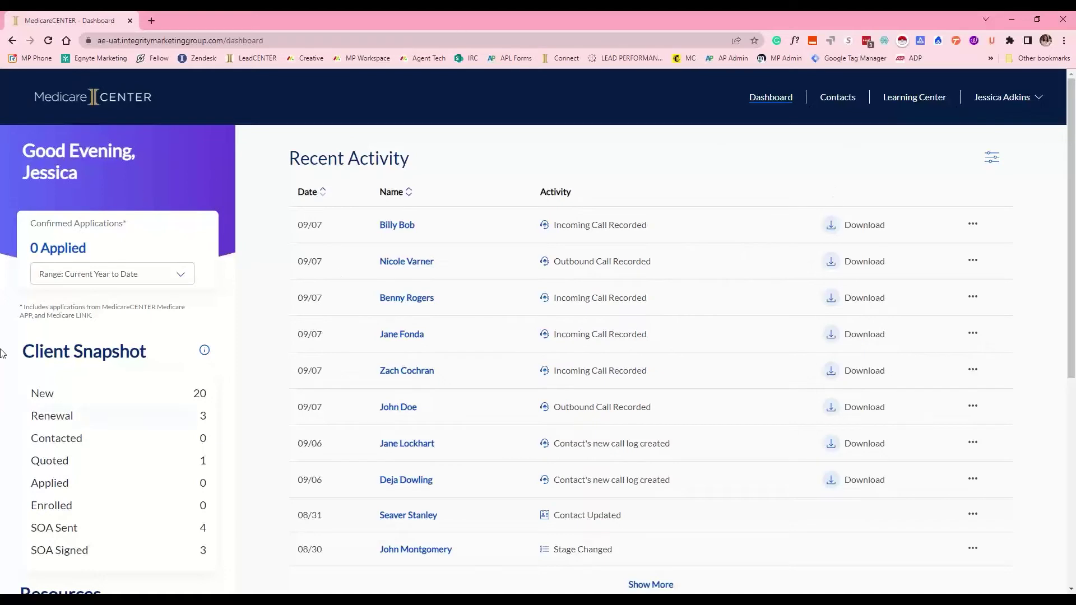
Navigate from the Contacts list to the Learning Center page.
{"action": "left_click", "coordinate": [837, 100]}
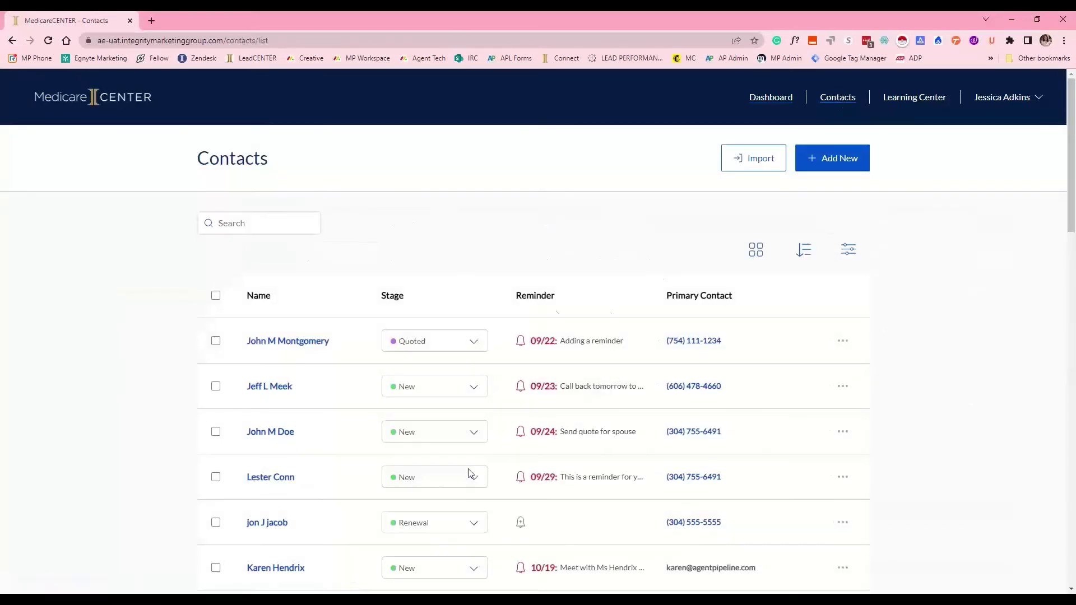
{"action": "left_click", "coordinate": [911, 104]}
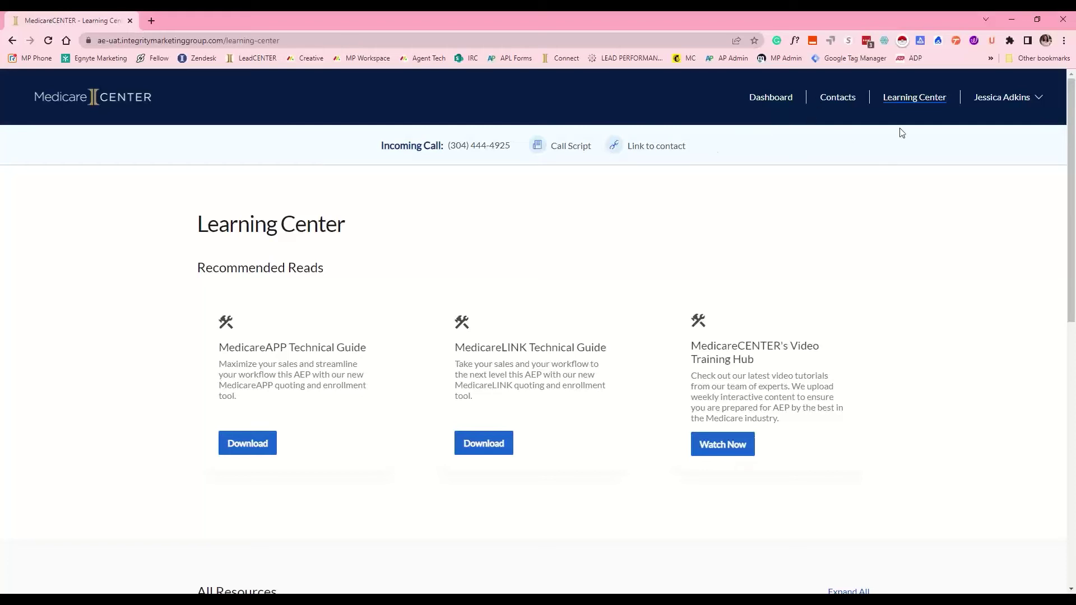
Go back to the Dashboard showing the new unlinked inbound call, then open the Account settings page.
{"action": "left_click", "coordinate": [987, 100]}
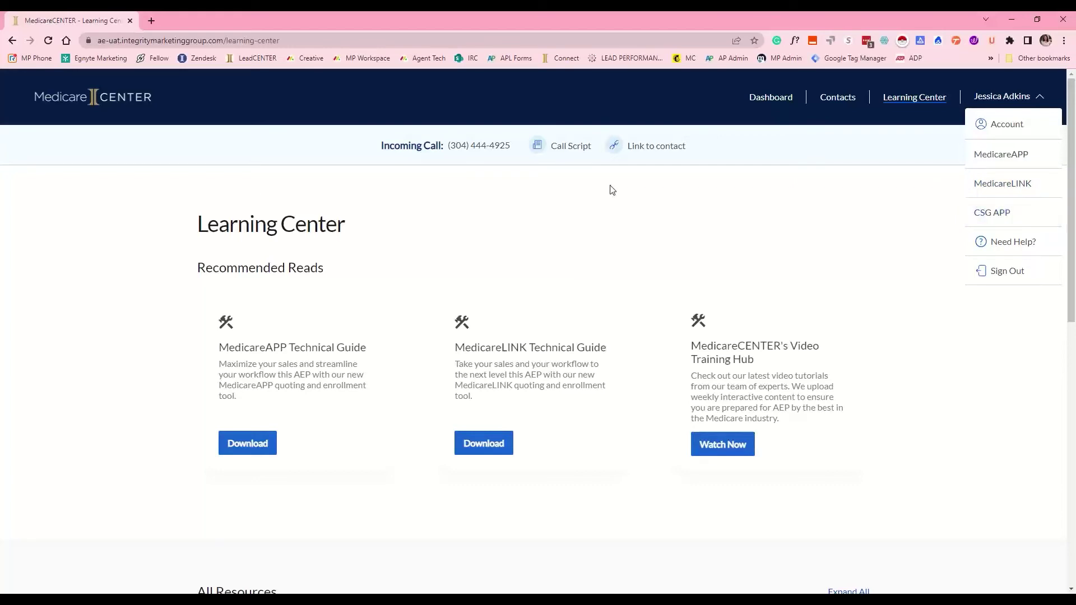
{"action": "left_click", "coordinate": [780, 155]}
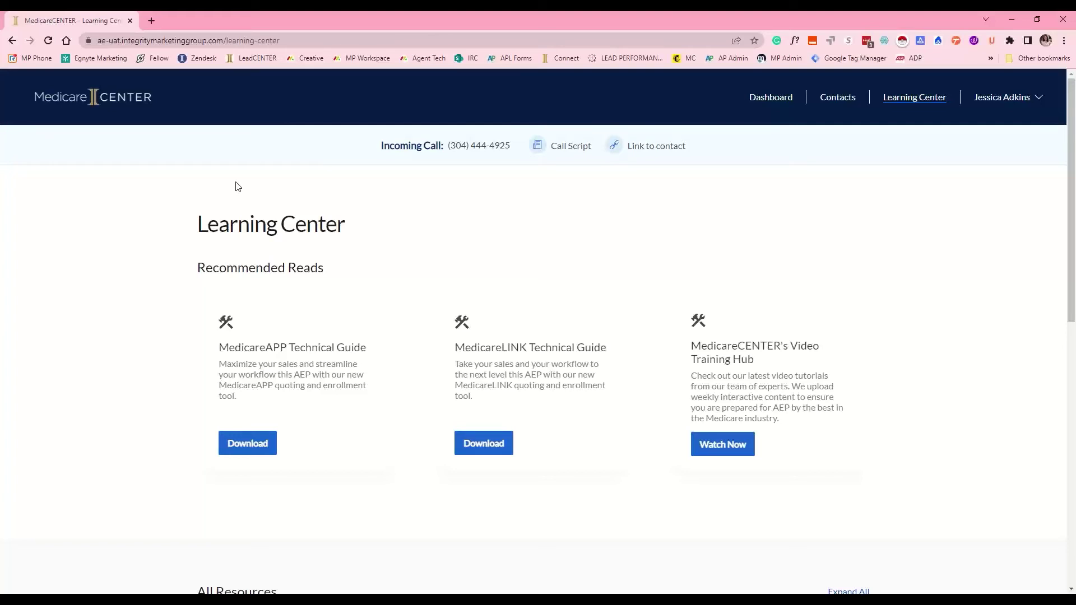
{"action": "left_click", "coordinate": [765, 106]}
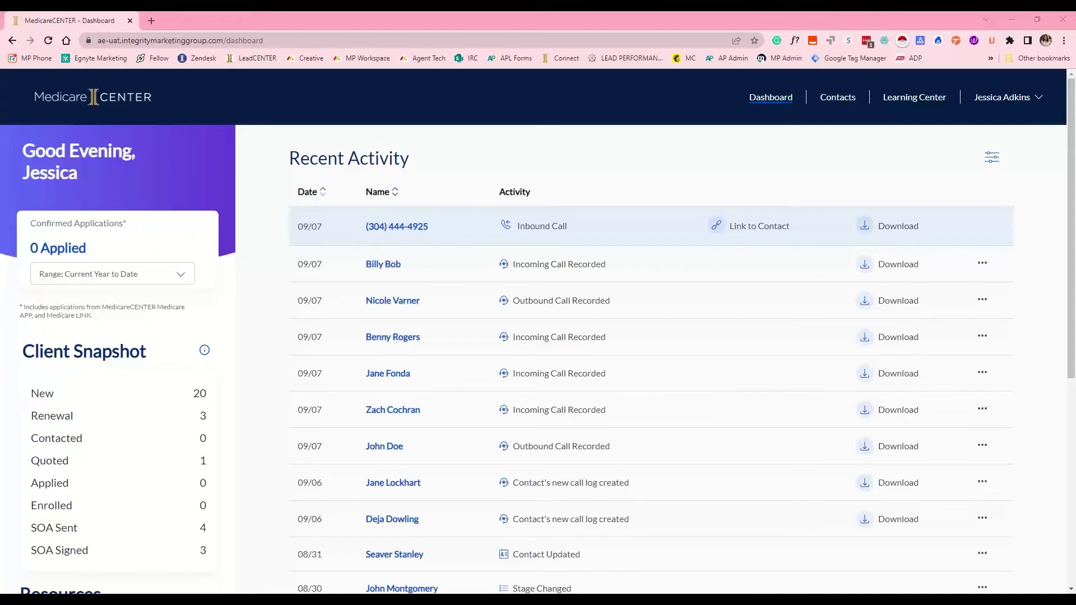
{"action": "left_click", "coordinate": [995, 100]}
{"action": "left_click", "coordinate": [1000, 130]}
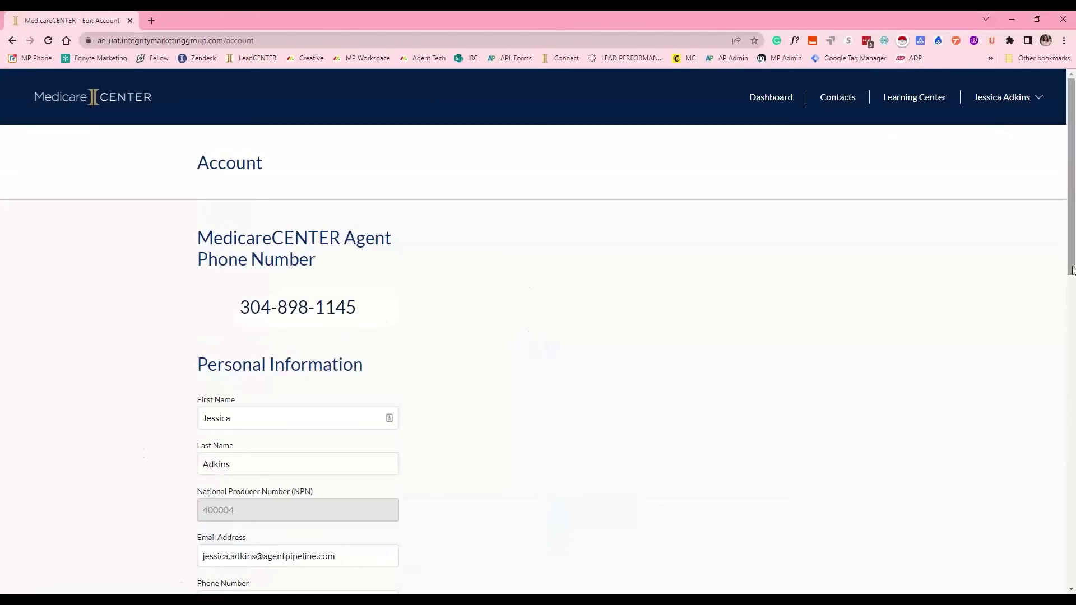
Highlight the MedicareCENTER Agent Phone Number, contrasting it with the personal Phone Number field.
{"action": "scroll", "coordinate": [1071, 196], "scroll_direction": "down", "scroll_amount": 1}
{"action": "scroll", "coordinate": [563, 191], "scroll_direction": "down", "scroll_amount": 1}
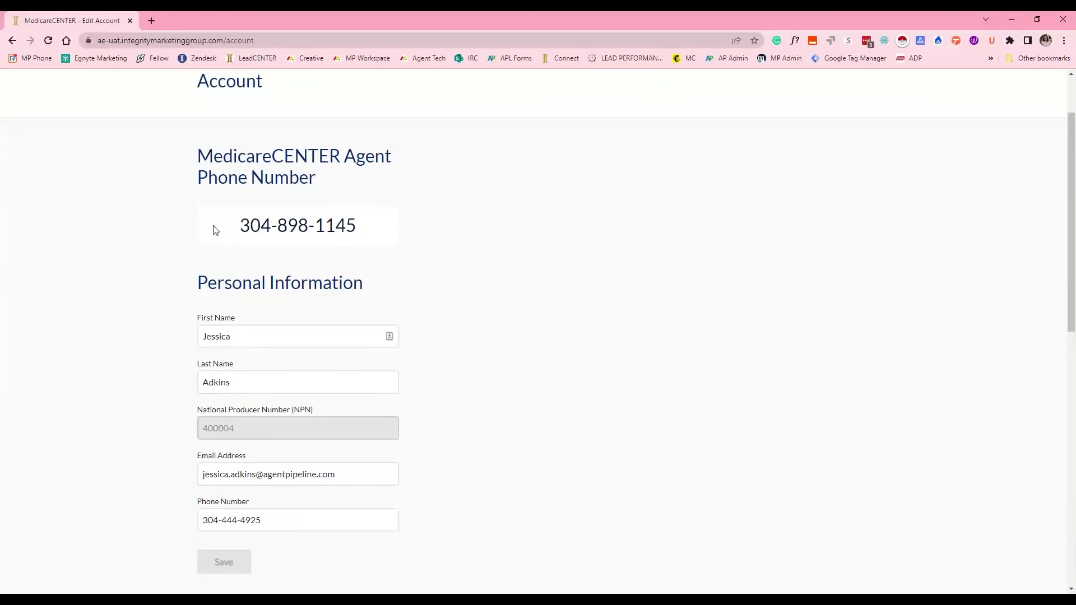
{"action": "left_click_drag", "start_coordinate": [238, 227], "coordinate": [361, 230]}
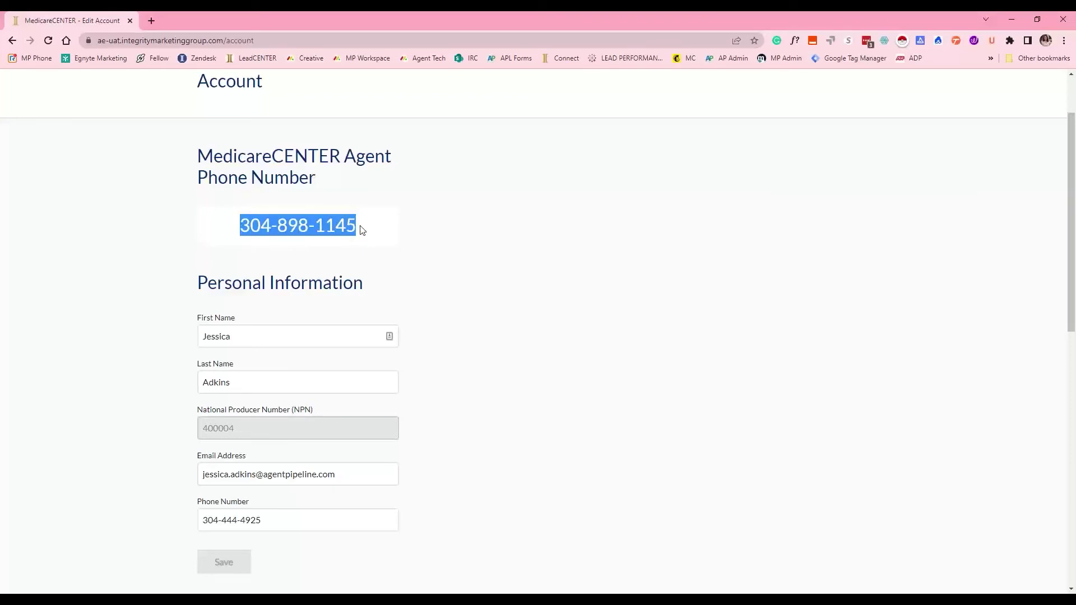
{"action": "left_click", "coordinate": [255, 522]}
{"action": "left_click_drag", "start_coordinate": [255, 522], "coordinate": [192, 524]}
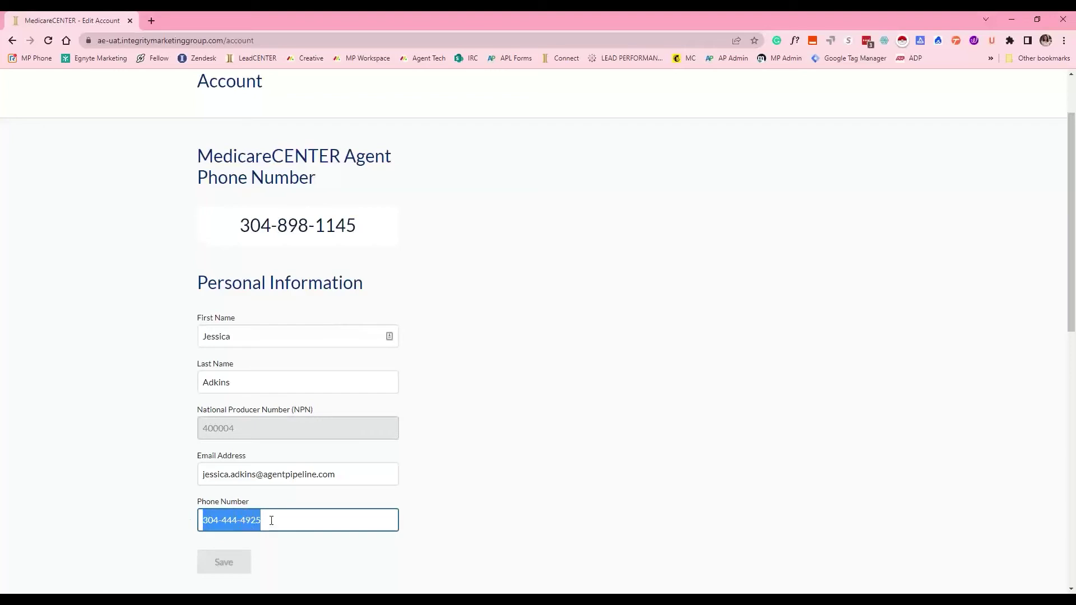
{"action": "left_click", "coordinate": [298, 522]}
{"action": "left_click_drag", "start_coordinate": [374, 230], "coordinate": [236, 229]}
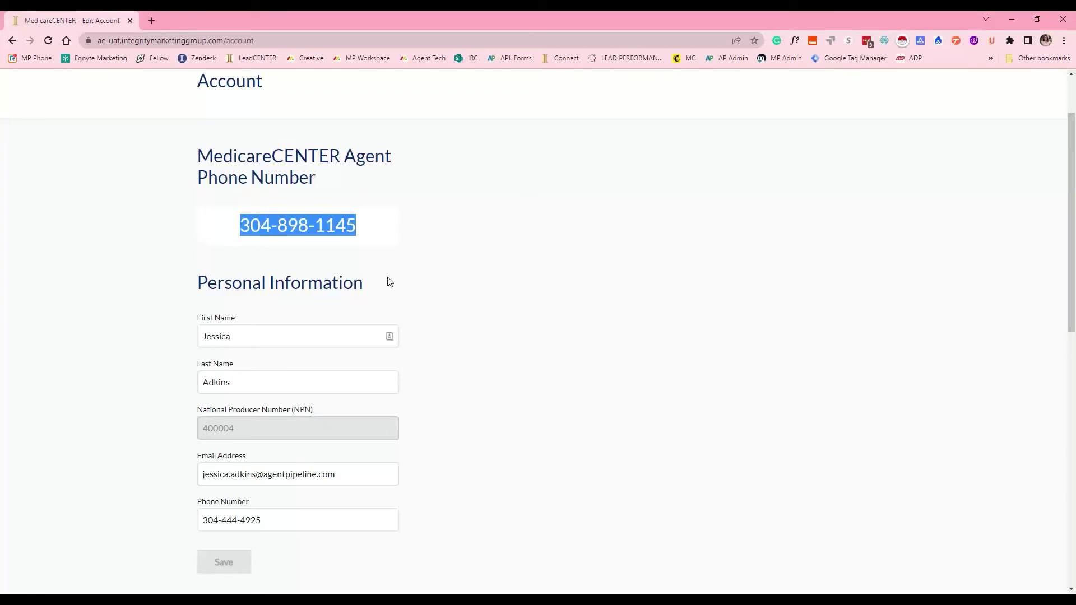
{"action": "left_click", "coordinate": [310, 523]}
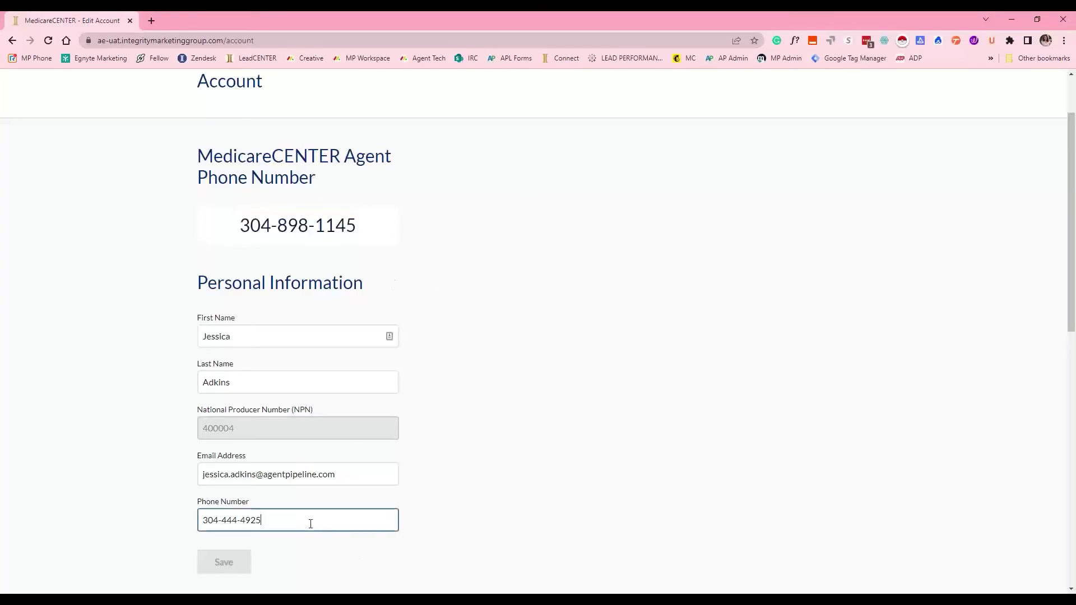
{"action": "left_click_drag", "start_coordinate": [297, 517], "coordinate": [194, 524]}
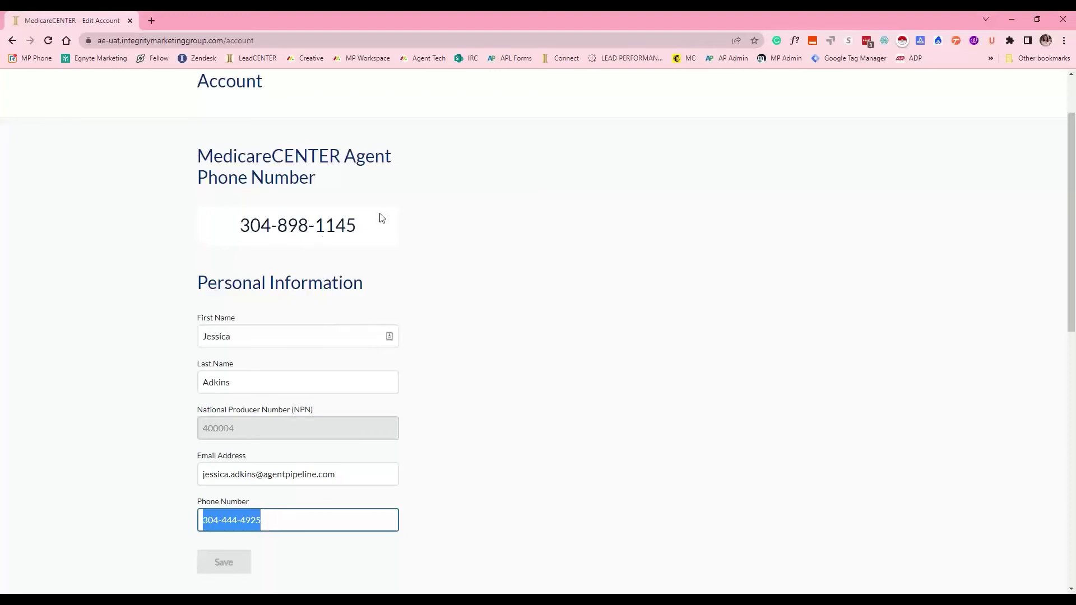
{"action": "left_click_drag", "start_coordinate": [371, 225], "coordinate": [233, 224]}
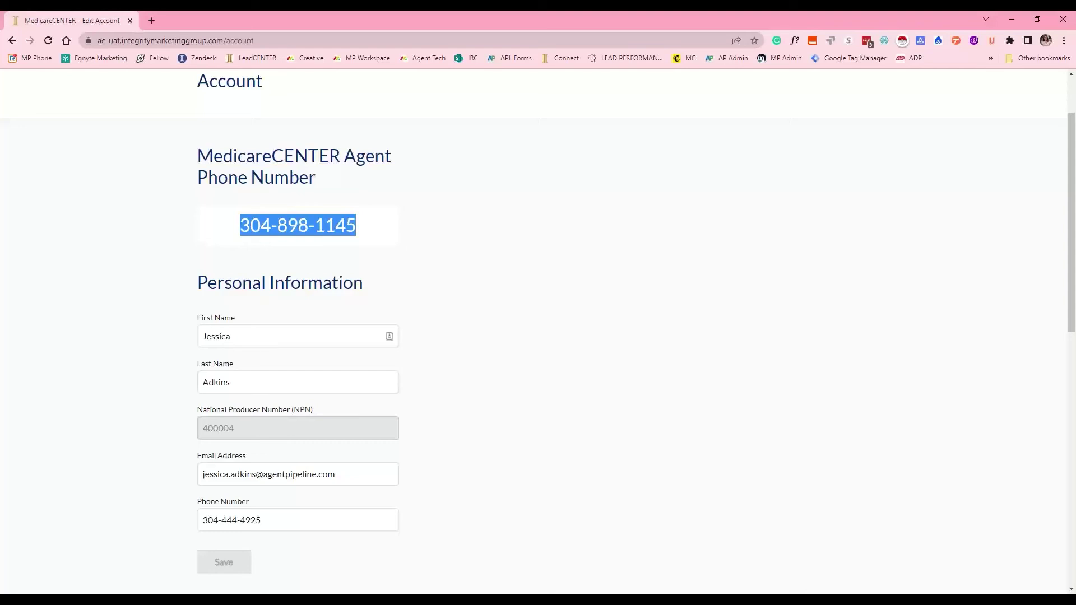
From Dashboard Recent Activity, open the contact with the outbound recorded call and view their Activity list.
{"action": "scroll", "coordinate": [493, 174], "scroll_direction": "up", "scroll_amount": 3}
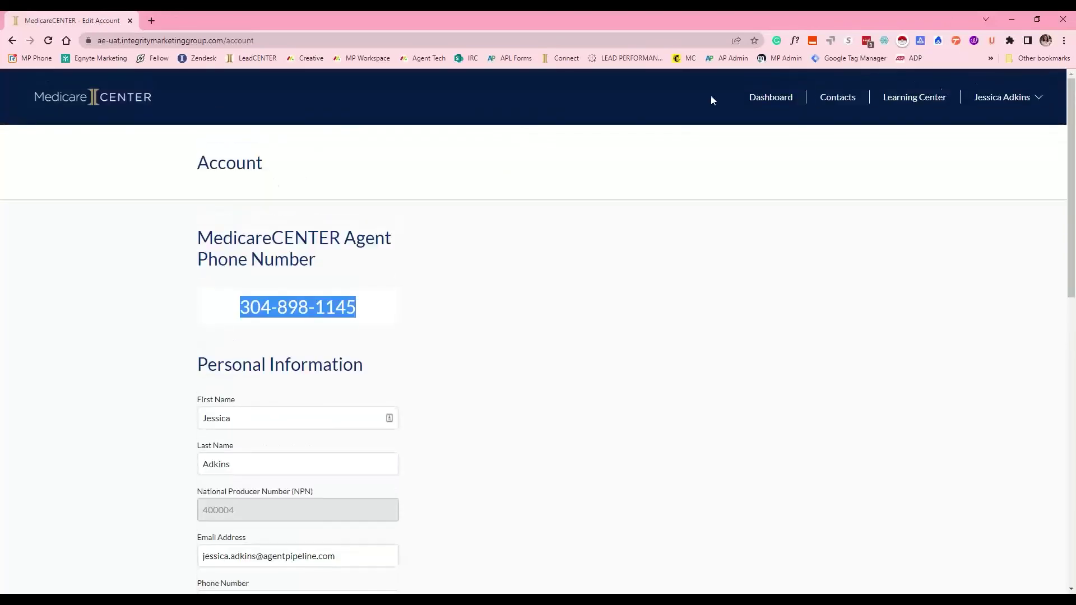
{"action": "left_click", "coordinate": [772, 98]}
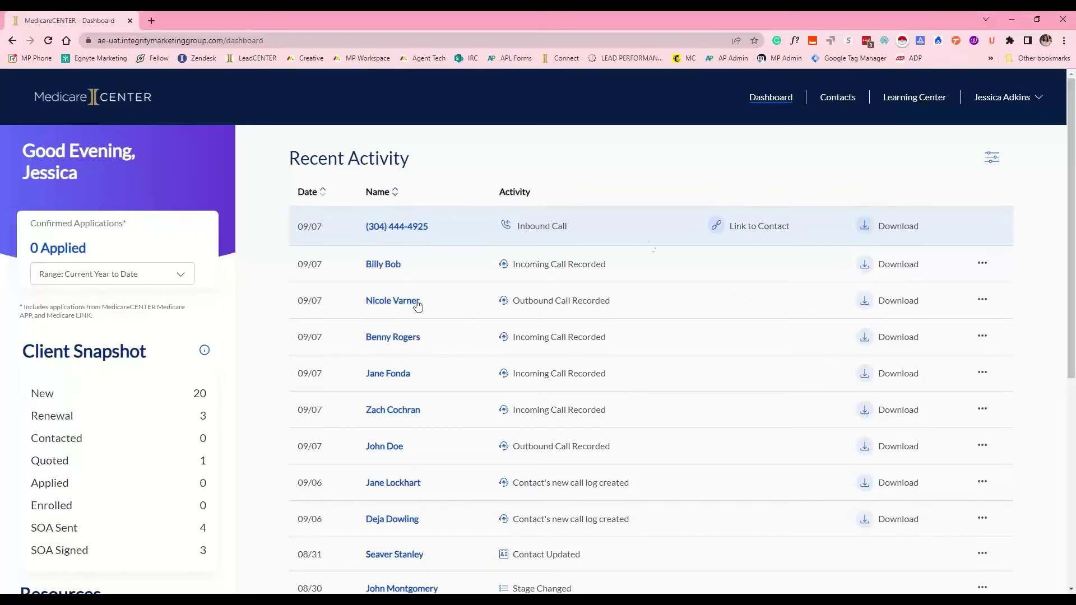
{"action": "left_click", "coordinate": [391, 303]}
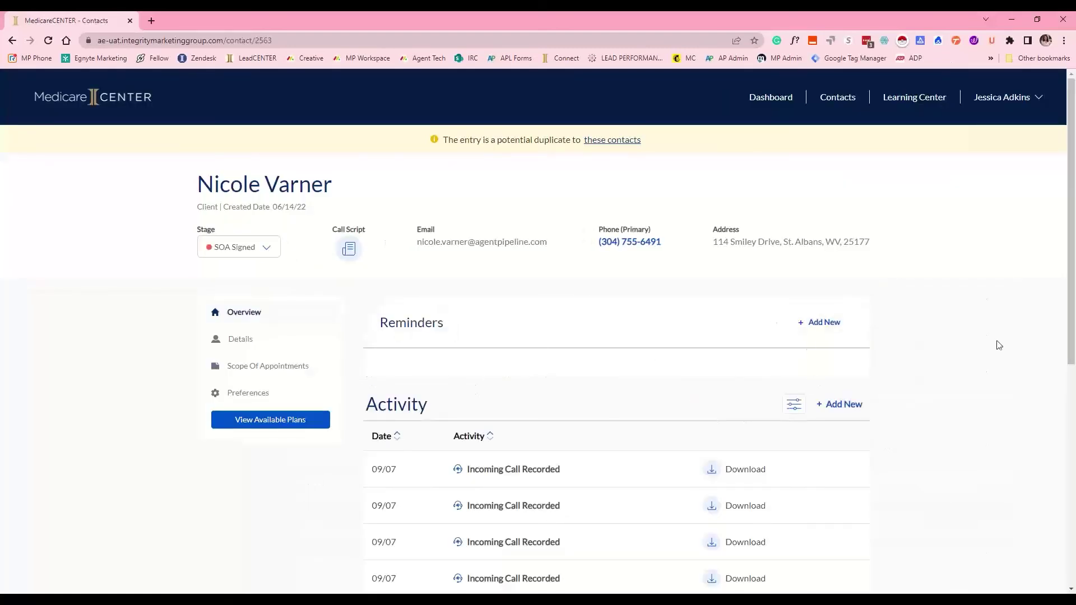
{"action": "scroll", "coordinate": [1067, 329], "scroll_direction": "down", "scroll_amount": 2}
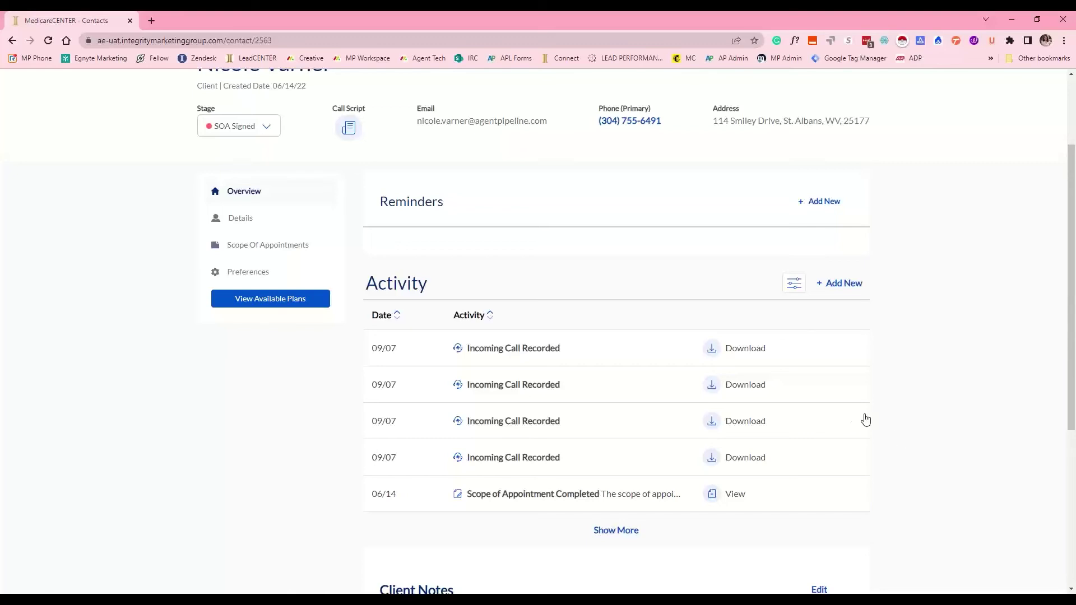
Download two Incoming Call Recorded entries from the contact's Activity feed as MP3 files.
{"action": "left_click", "coordinate": [712, 351]}
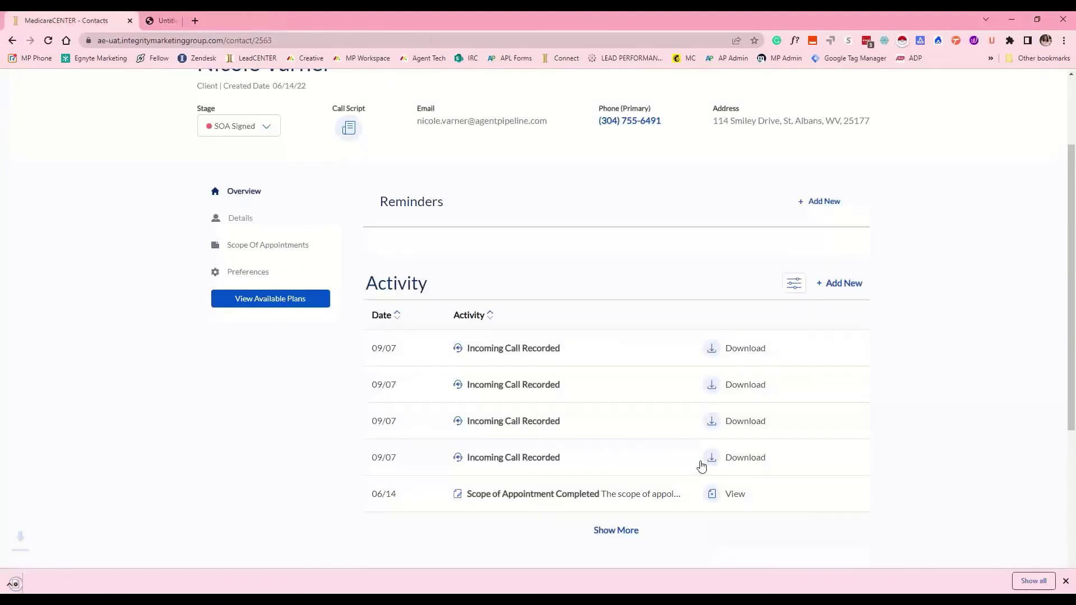
{"action": "left_click", "coordinate": [712, 384]}
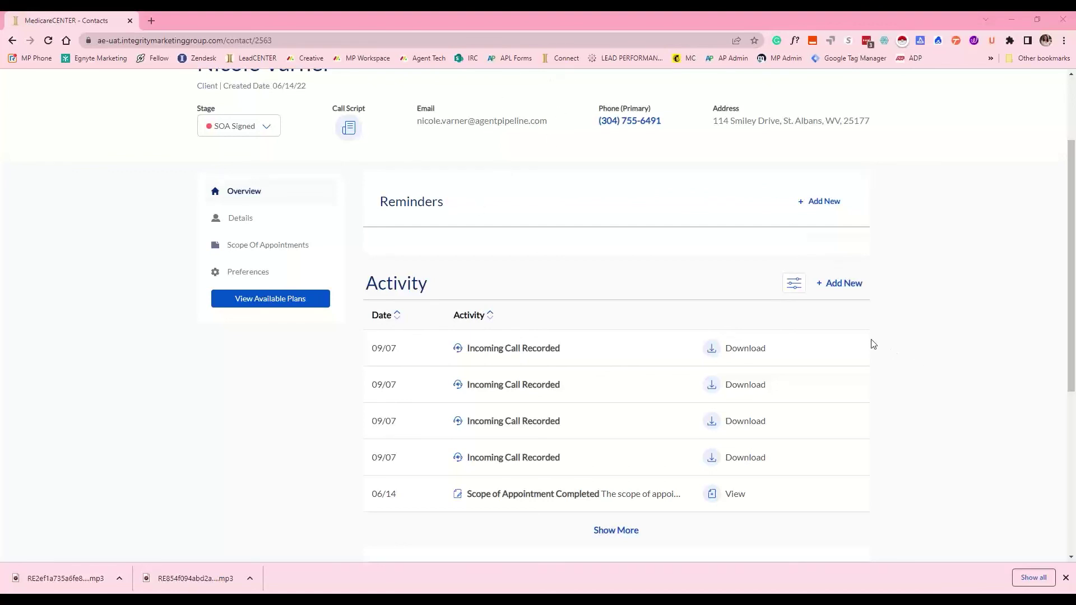
{"action": "scroll", "coordinate": [872, 341], "scroll_direction": "up", "scroll_amount": 3}
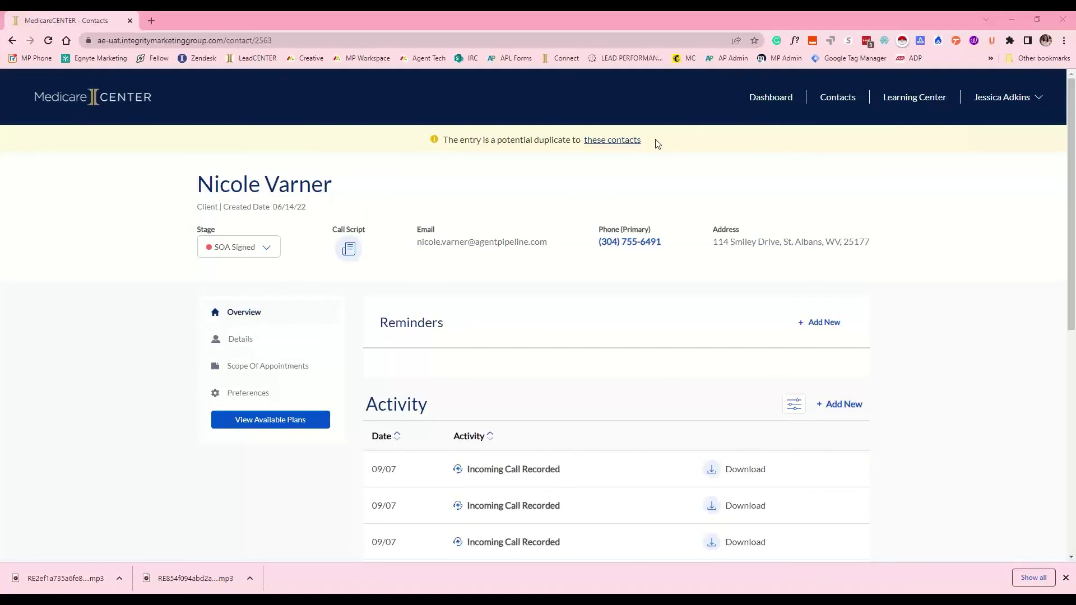
Dismiss Chrome's downloads bar and bring up the user-name dropdown in the top navigation.
{"action": "left_click", "coordinate": [1066, 578]}
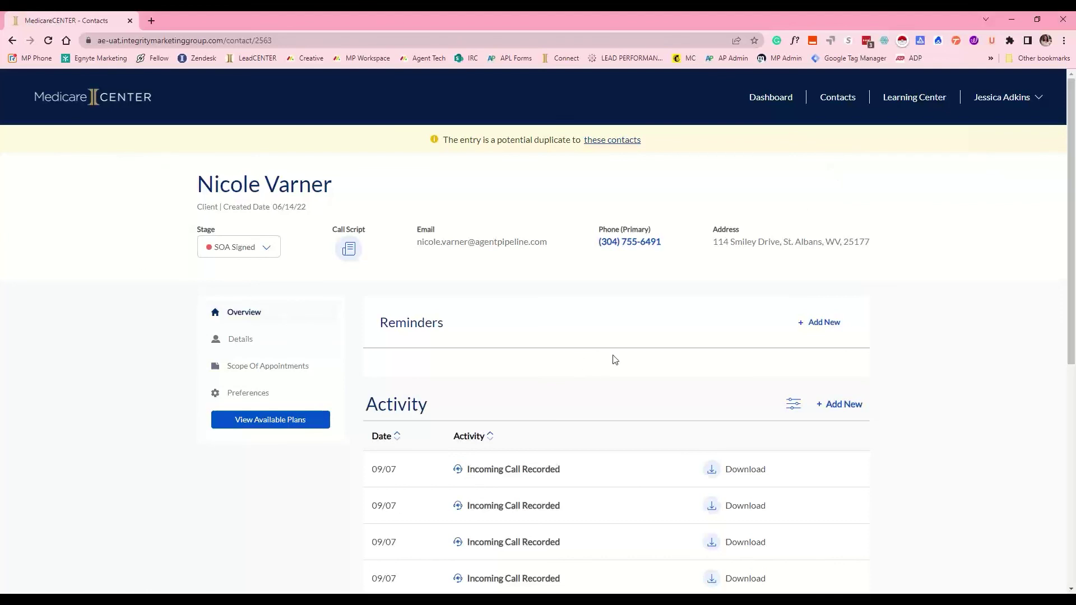
{"action": "left_click", "coordinate": [1024, 100]}
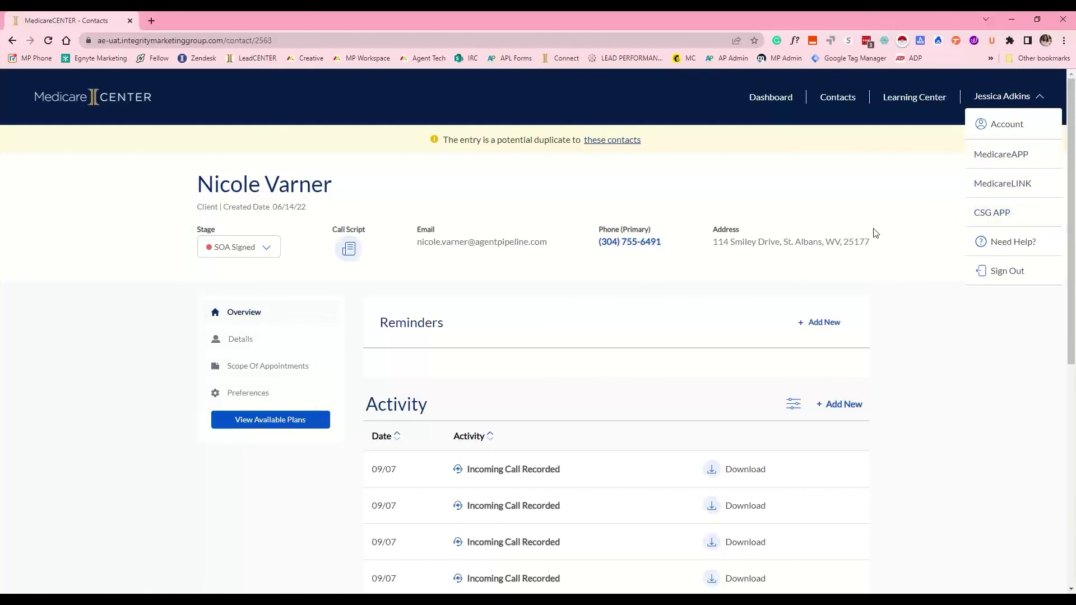
{"action": "left_click", "coordinate": [628, 315]}
{"action": "left_click", "coordinate": [1011, 97]}
On the Account page, review the personal Phone Number field, then the Agent Phone Number.
{"action": "left_click", "coordinate": [1009, 124]}
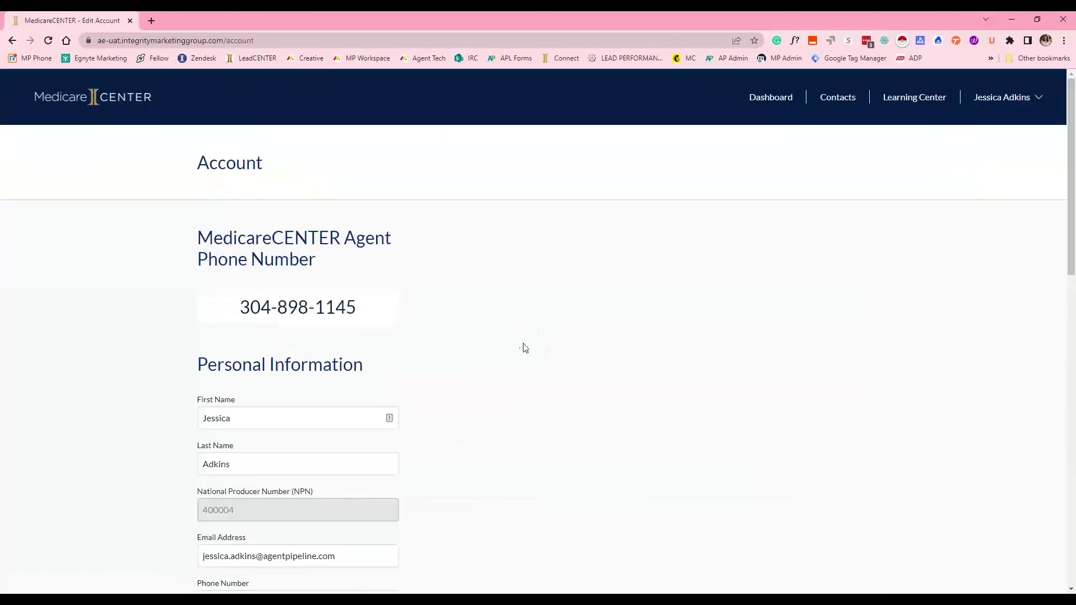
{"action": "scroll", "coordinate": [493, 316], "scroll_direction": "down", "scroll_amount": 5}
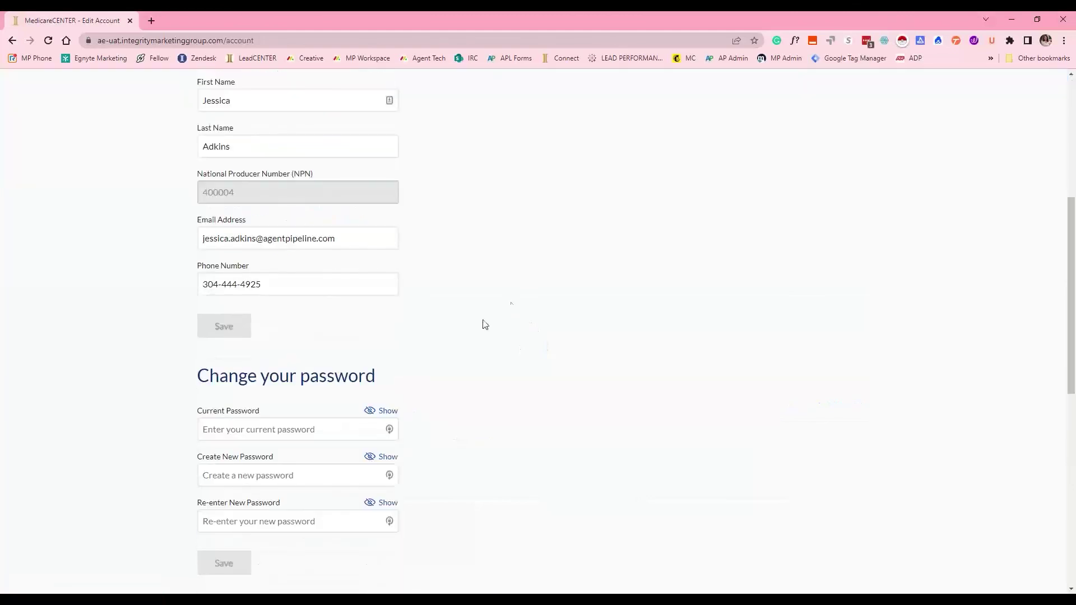
{"action": "triple_click", "coordinate": [243, 287]}
{"action": "scroll", "coordinate": [796, 294], "scroll_direction": "up", "scroll_amount": 5}
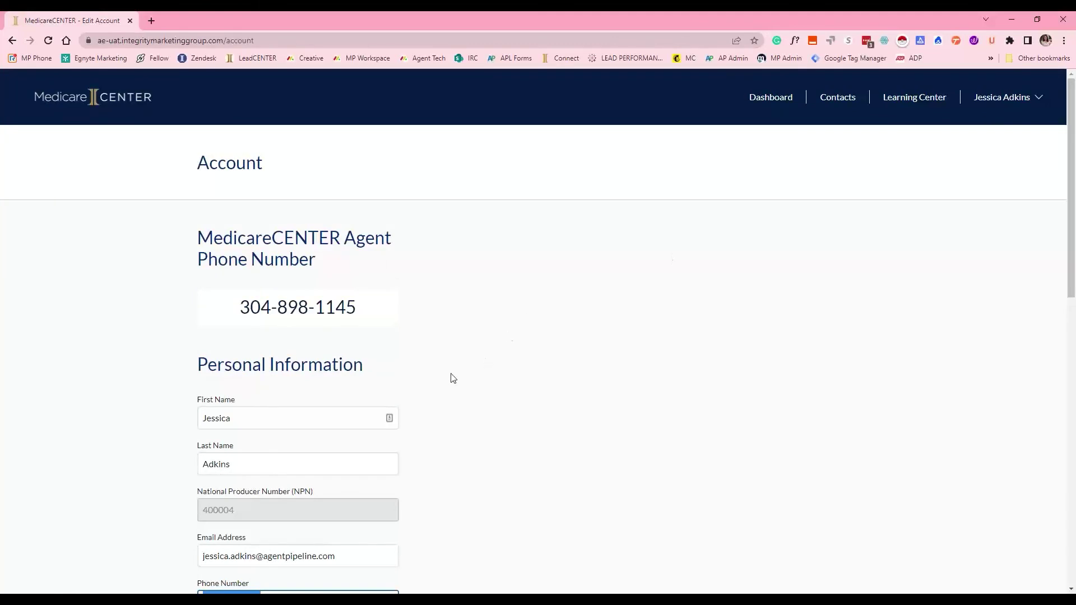
{"action": "scroll", "coordinate": [452, 377], "scroll_direction": "down", "scroll_amount": 5}
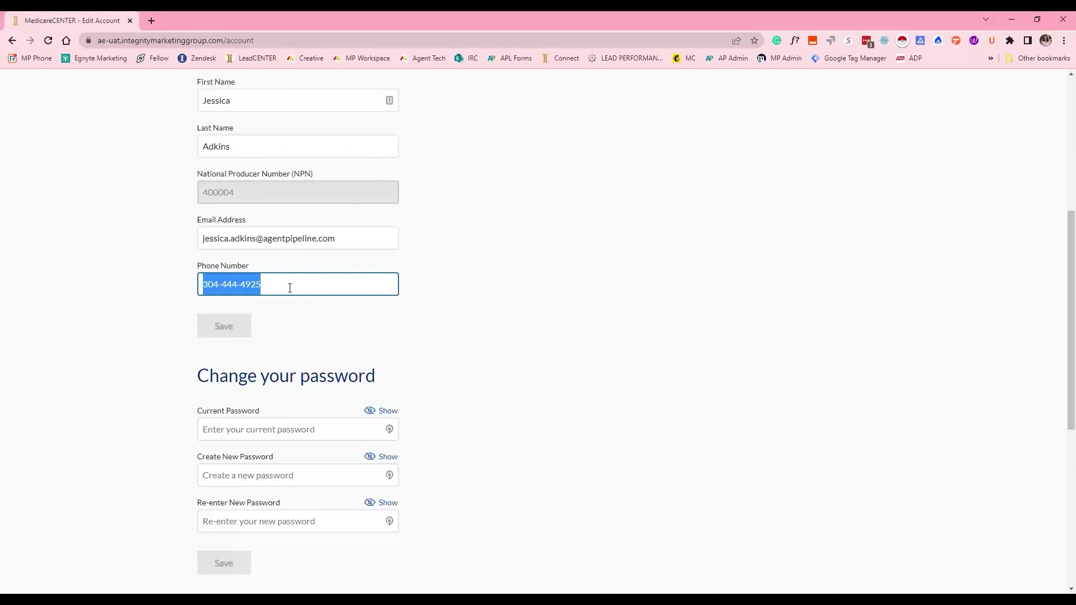
{"action": "left_click", "coordinate": [523, 303]}
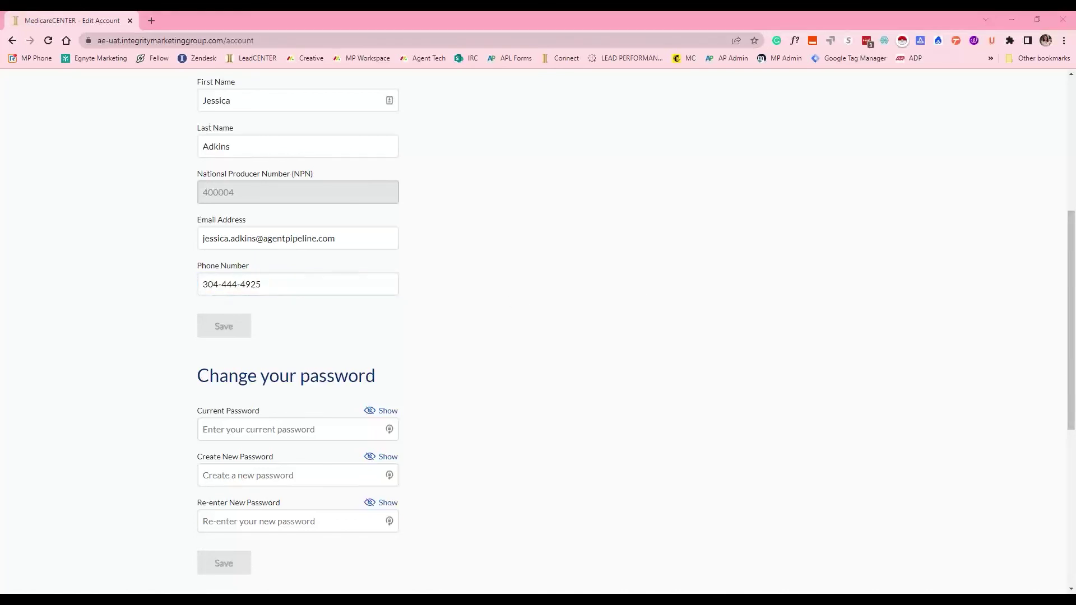
{"action": "left_click_drag", "start_coordinate": [1070, 409], "coordinate": [1065, 292]}
{"action": "left_click_drag", "start_coordinate": [374, 268], "coordinate": [210, 278]}
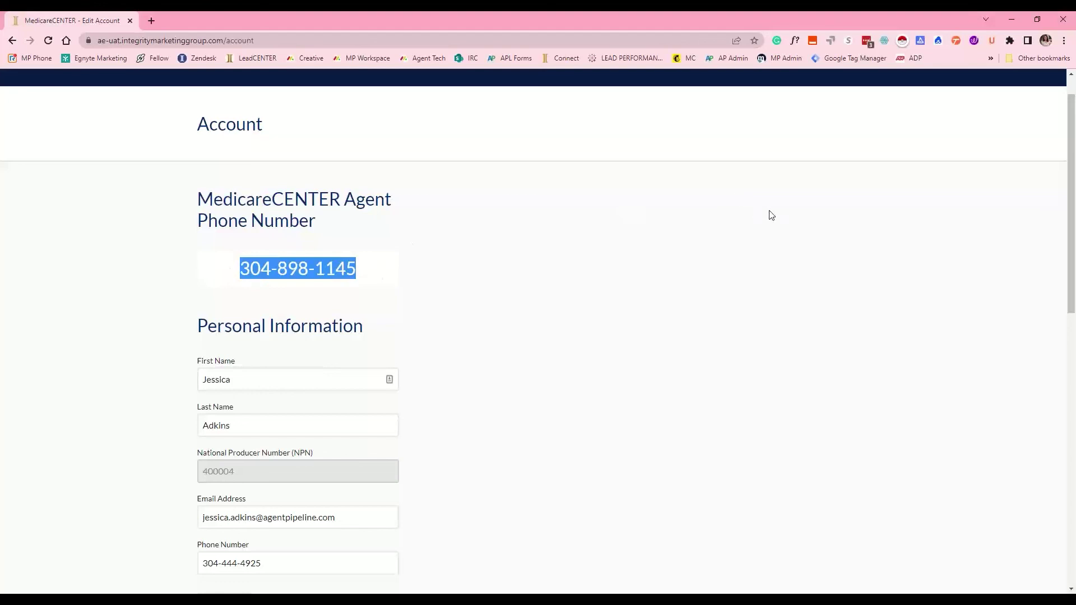
{"action": "scroll", "coordinate": [843, 288], "scroll_direction": "up", "scroll_amount": 1}
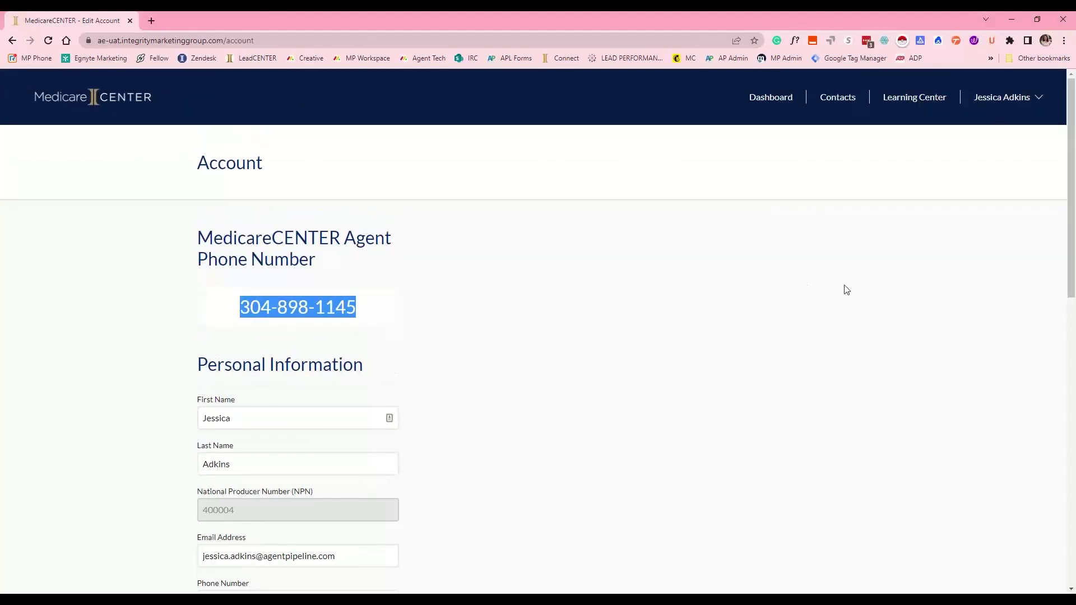
From Dashboard's Recent Activity, open a recorded call's contact, then return to the Dashboard.
{"action": "left_click", "coordinate": [771, 100]}
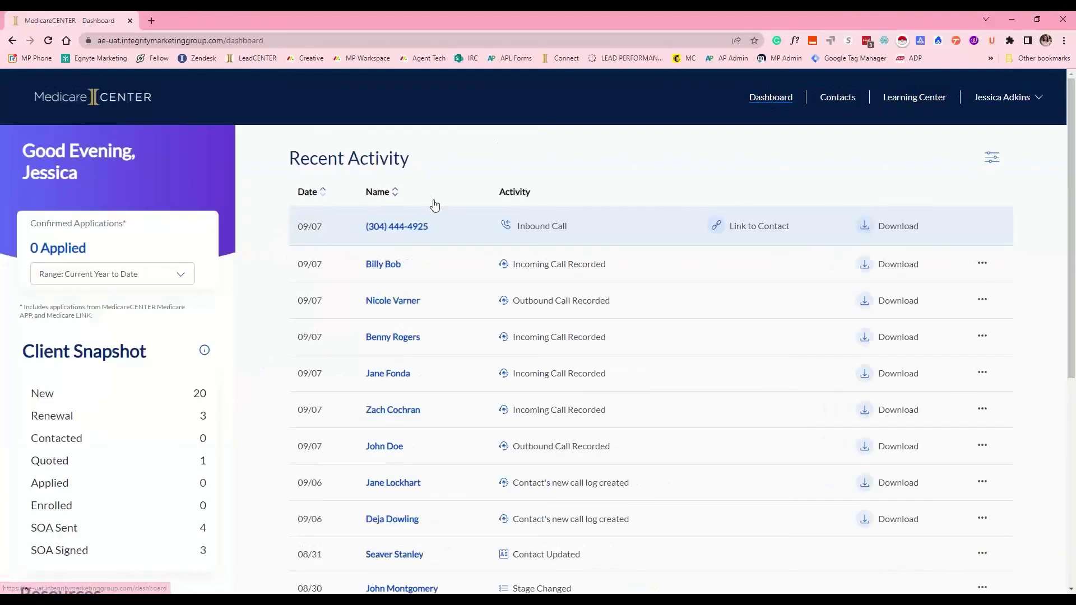
{"action": "left_click", "coordinate": [386, 264]}
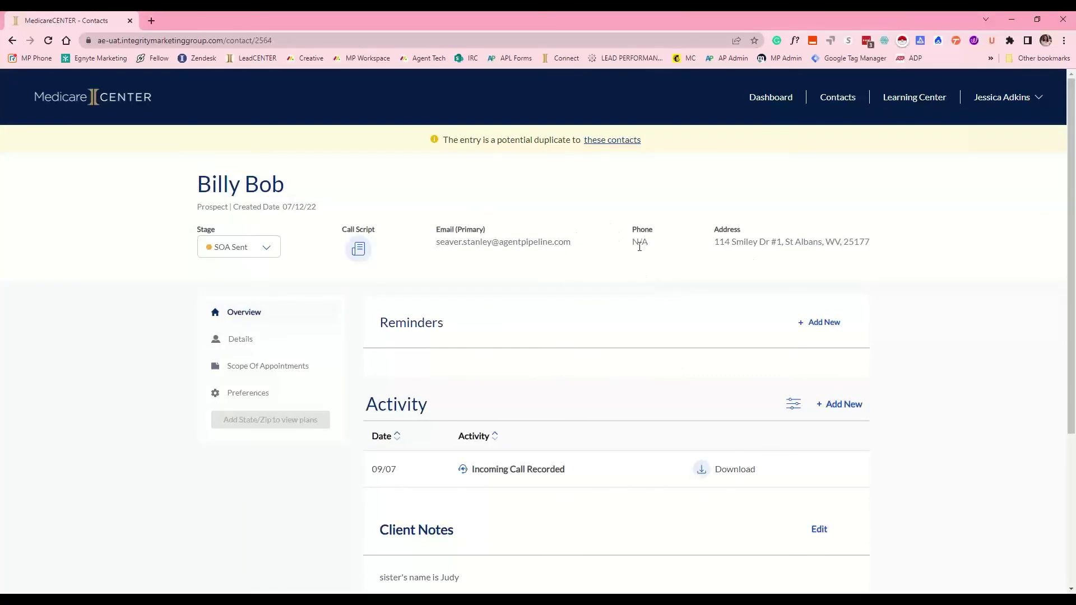
{"action": "left_click", "coordinate": [783, 101]}
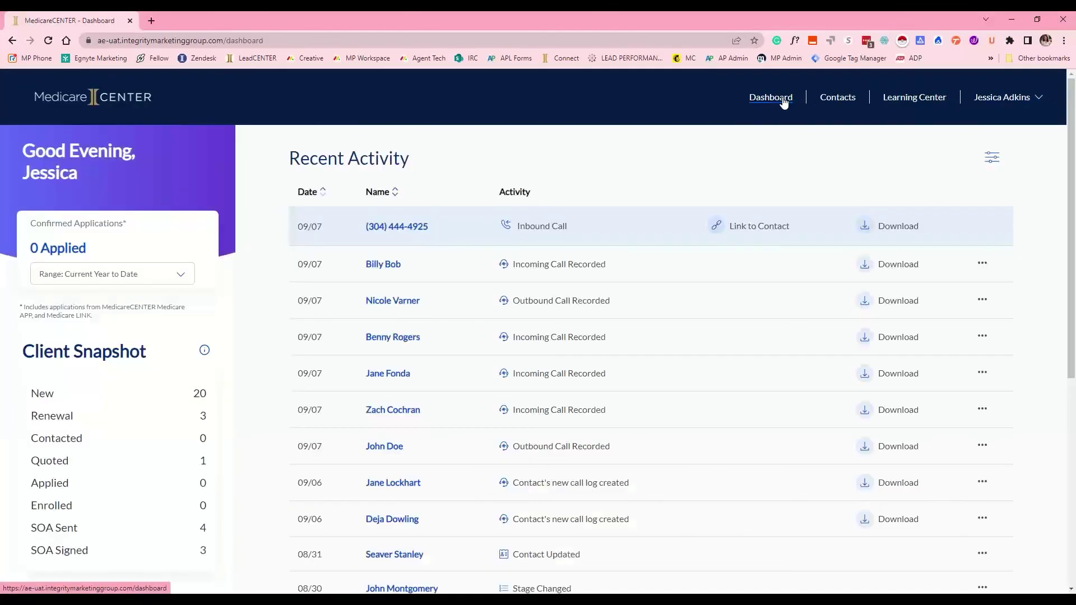